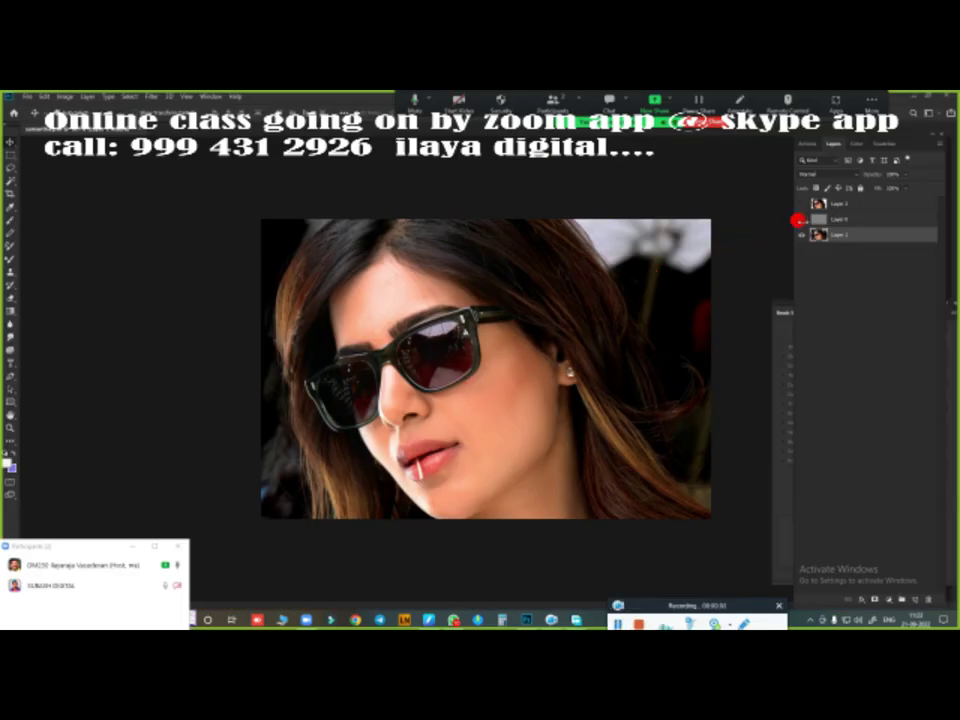
- Toggle the grey background and cutout layers to compare, ending with all three layers visible
left_click(799, 219)
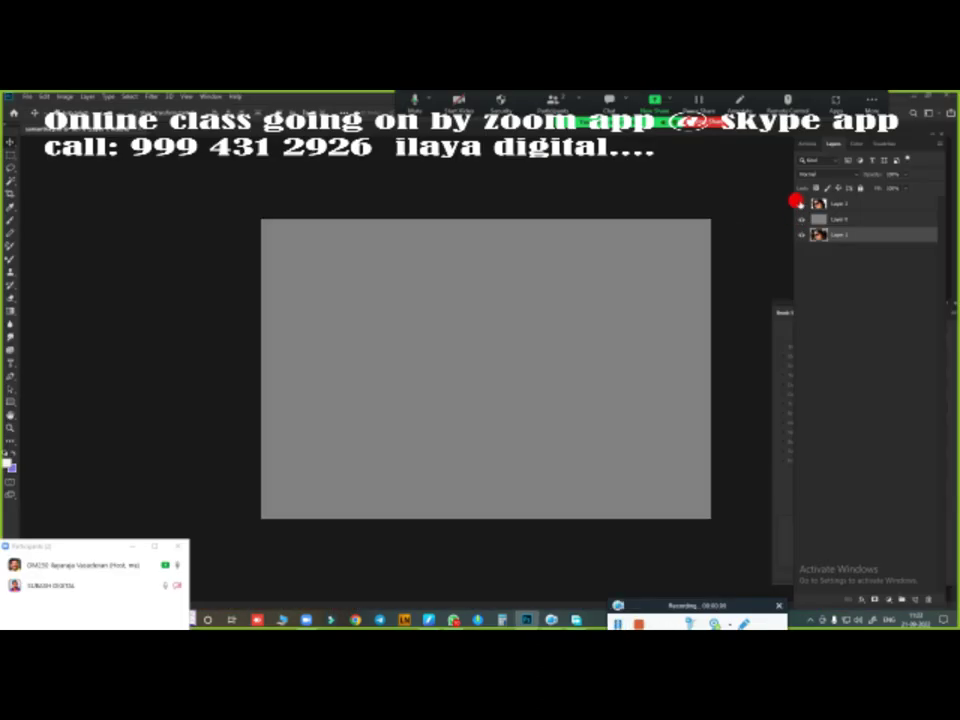
left_click(799, 204)
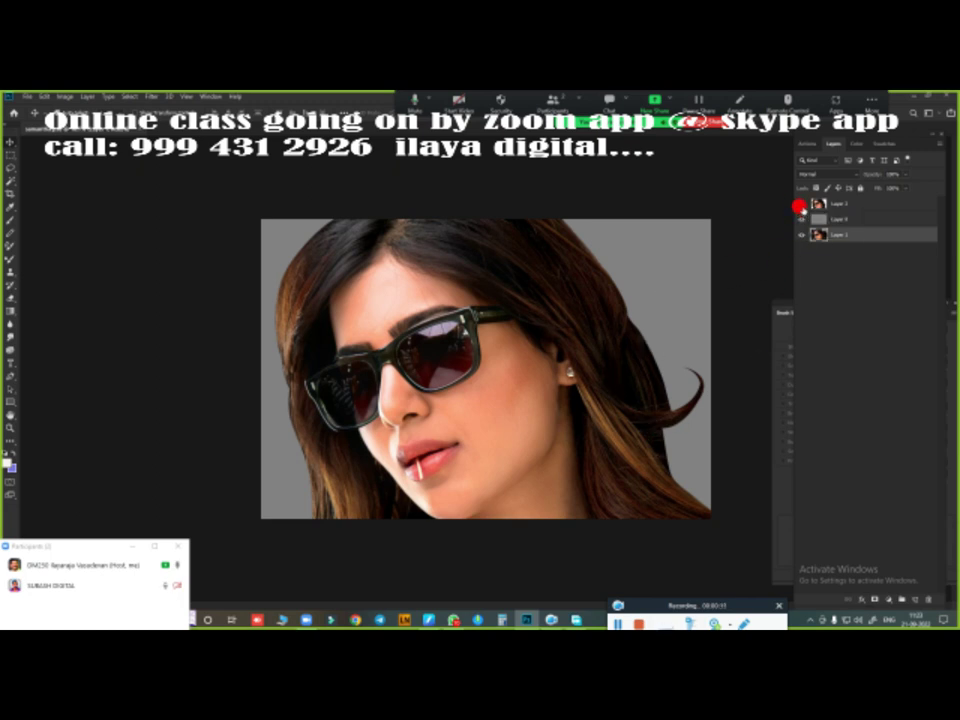
left_click(799, 204)
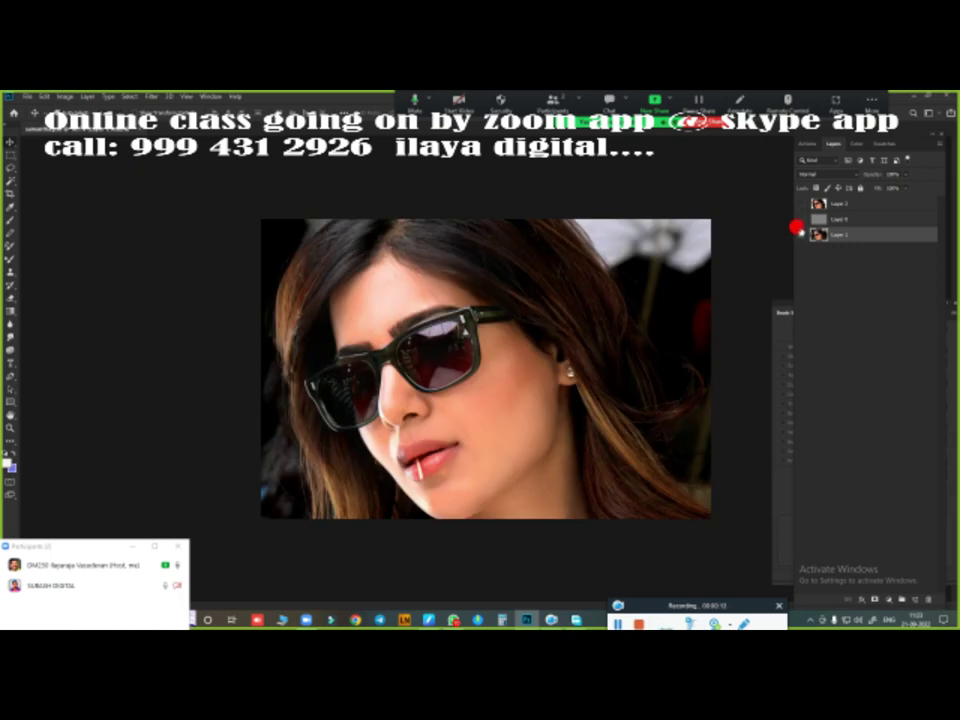
left_click(800, 219)
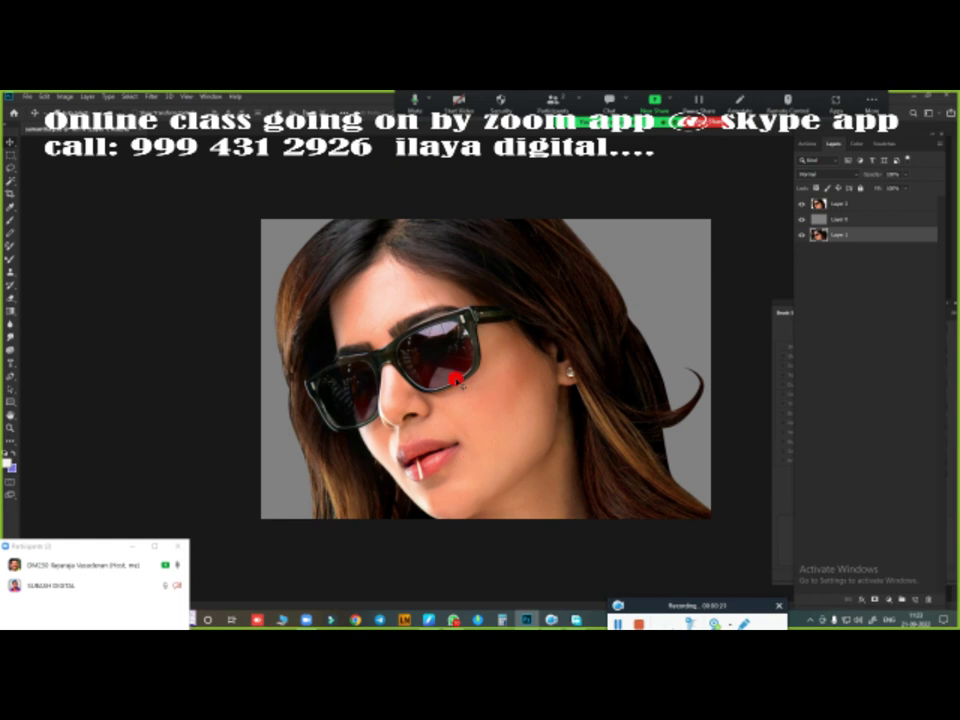
- Zoom around the lens and face, then duplicate the top portrait layer with Ctrl+J
left_click(460, 345)
left_click(502, 368, "alt")
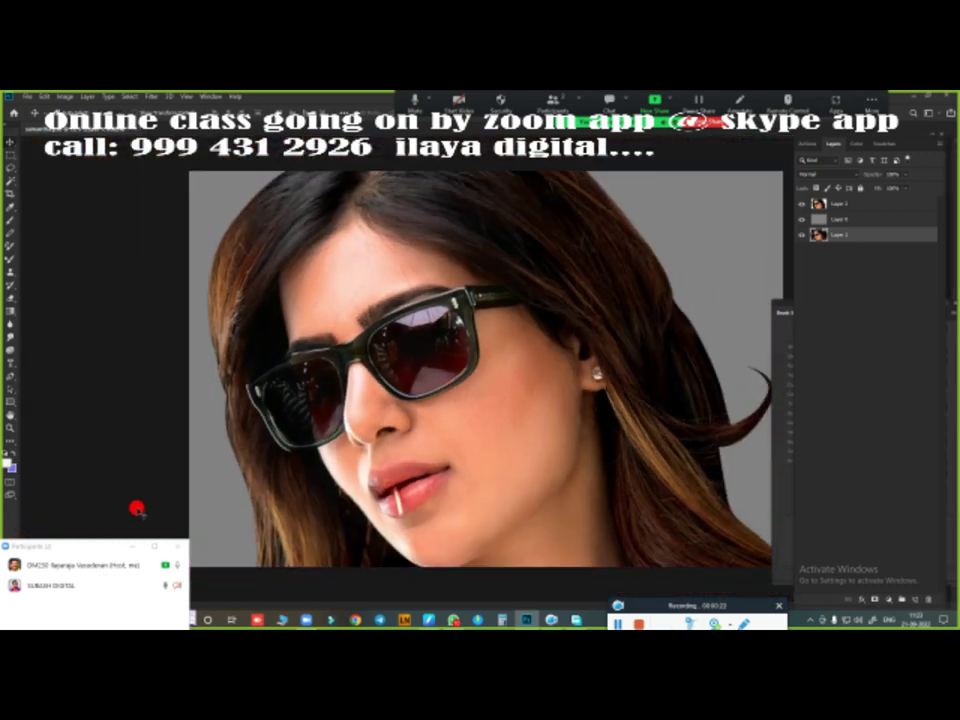
left_click_drag(105, 551, 98, 578)
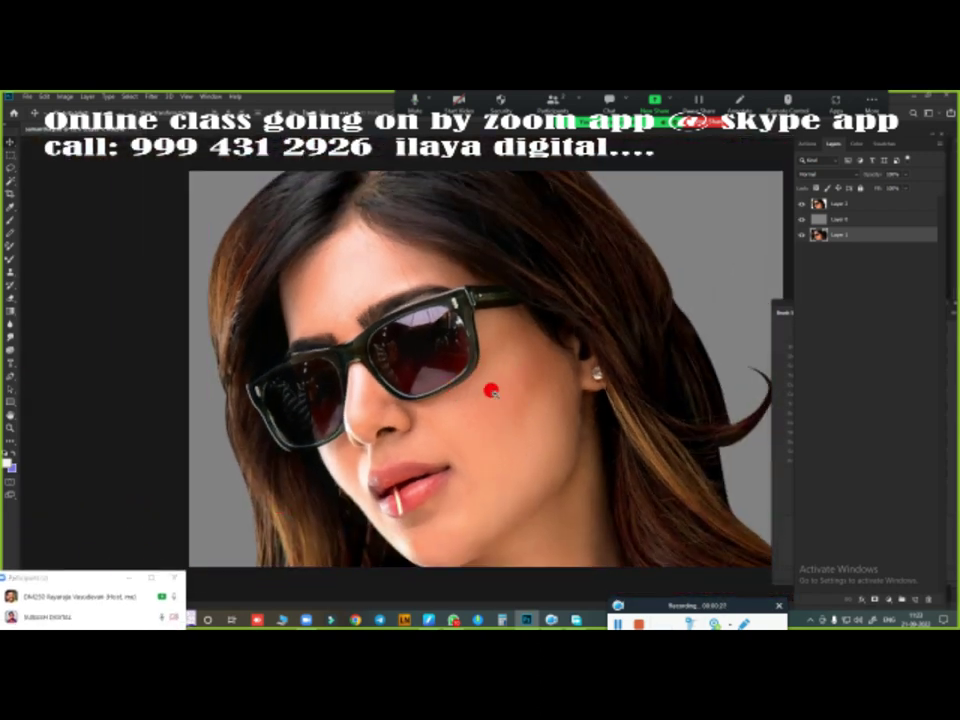
left_click(522, 402, "alt")
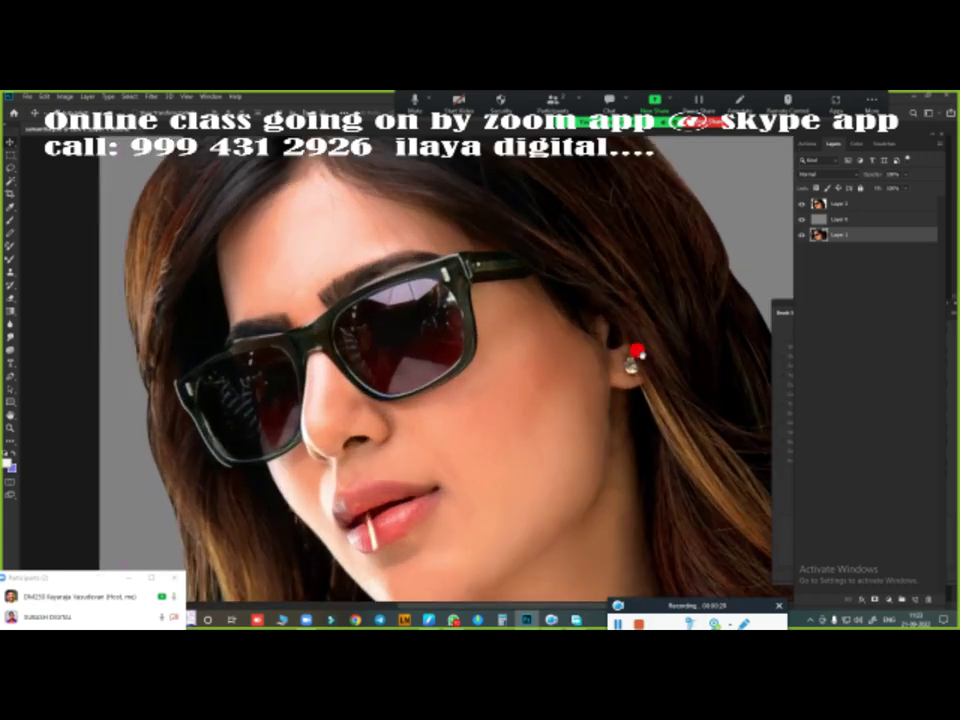
left_click(870, 204)
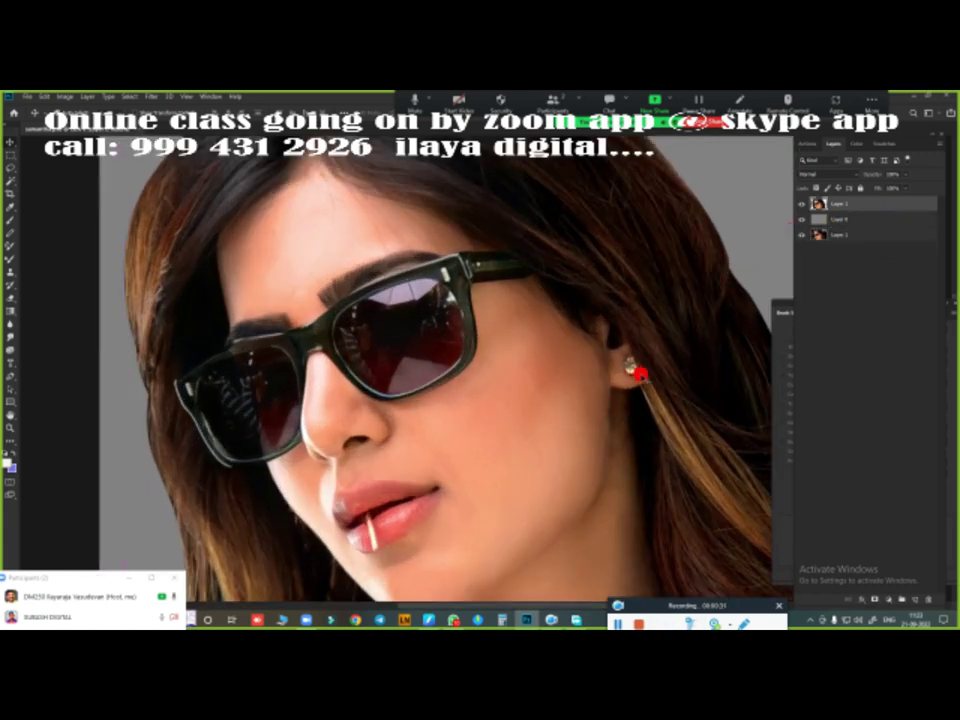
key("ctrl+j")
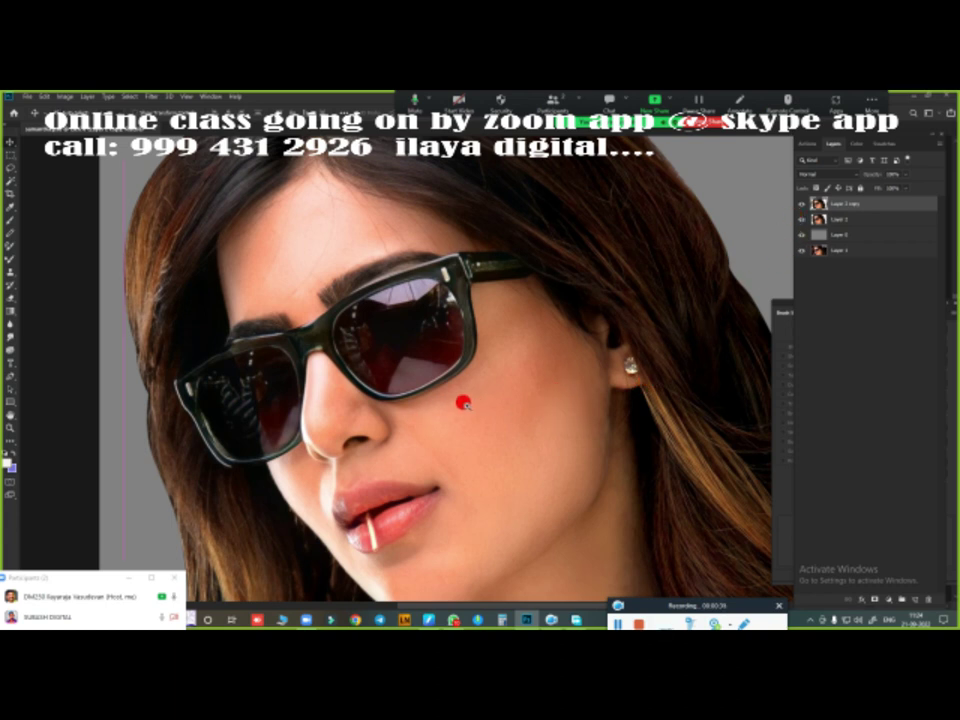
scroll(467, 399, "up", 3)
scroll(500, 396, "down", 2)
scroll(499, 390, "down", 2)
scroll(489, 392, "down", 1)
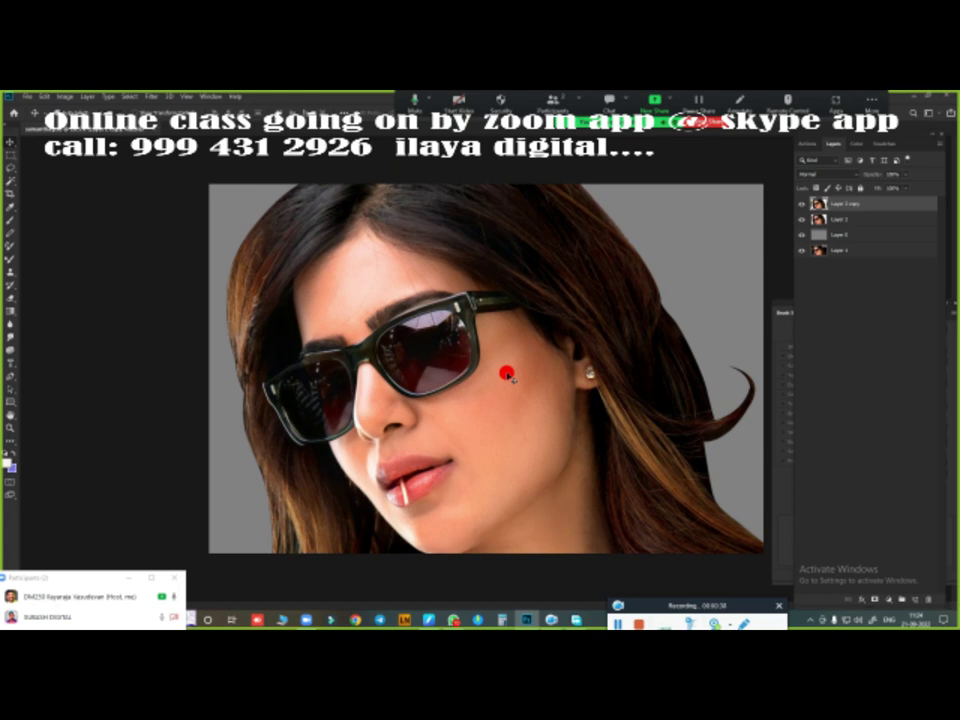
- Raise the duplicate layer's contrast in Brightness/Contrast, brightness left at 0, comparing via Preview
key("alt+i")
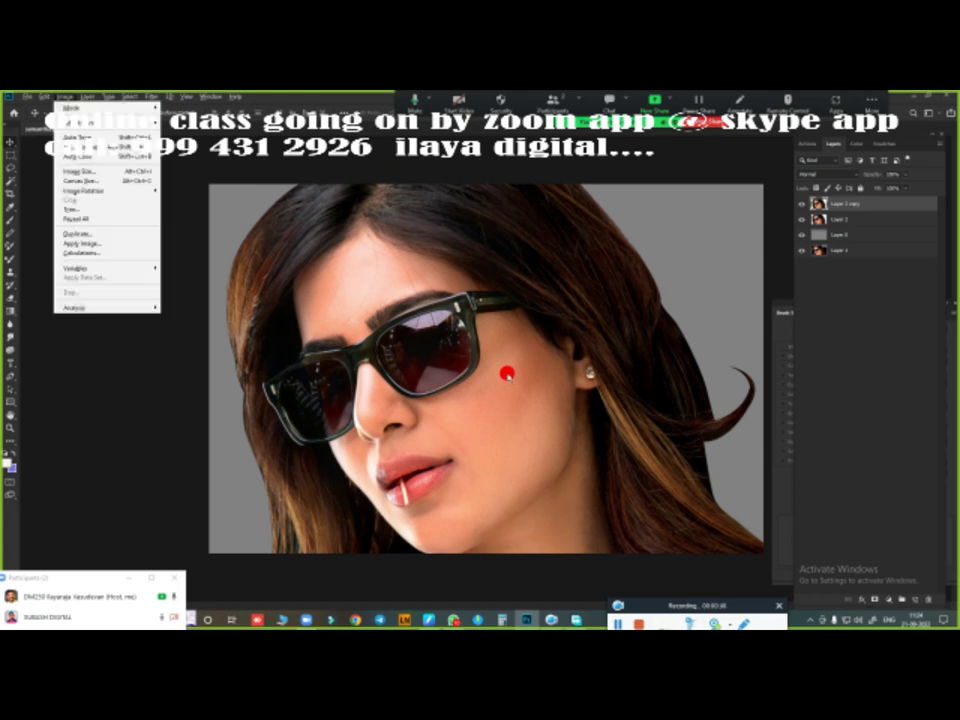
key("a")
key("c")
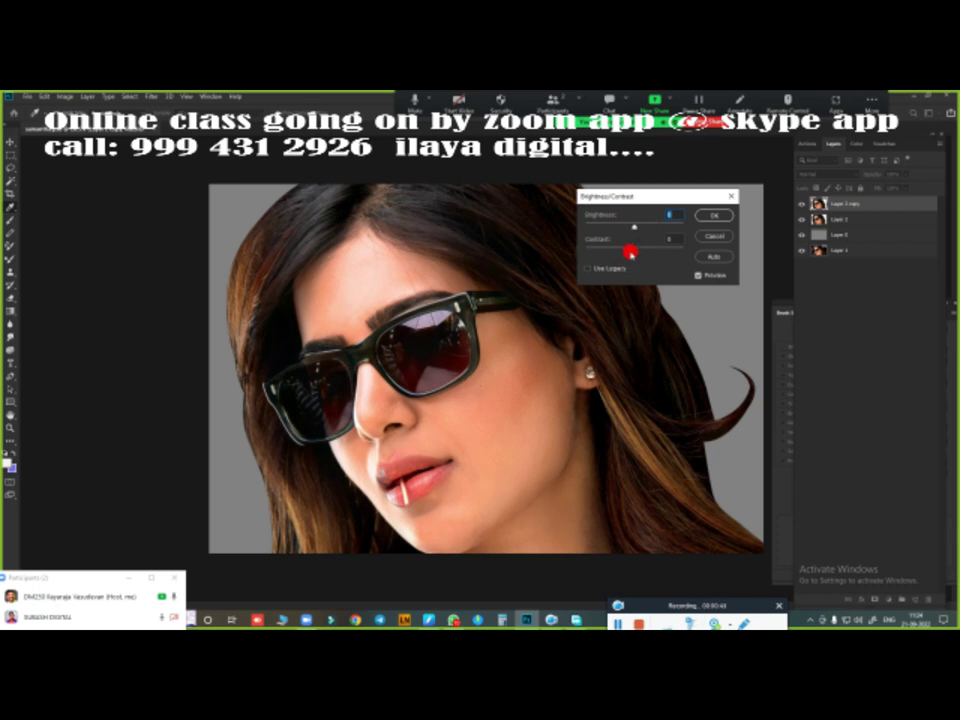
mouse_move(635, 253)
left_mouse_down()
mouse_move(667, 253)
mouse_move(648, 258)
mouse_move(630, 226)
mouse_move(611, 229)
mouse_move(636, 232)
left_mouse_up()
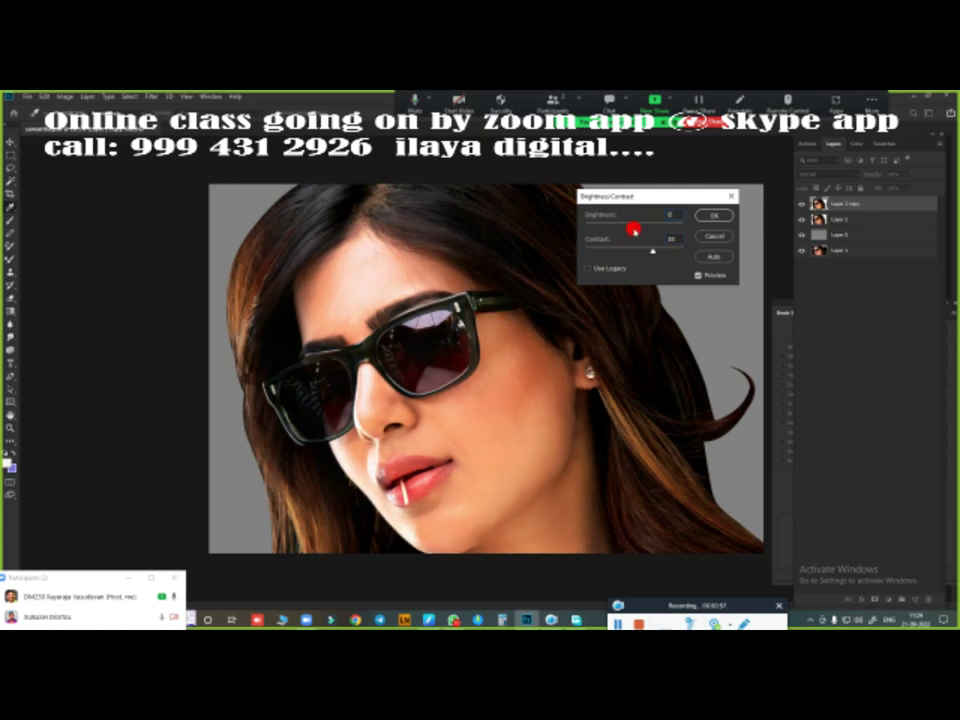
left_click(633, 230)
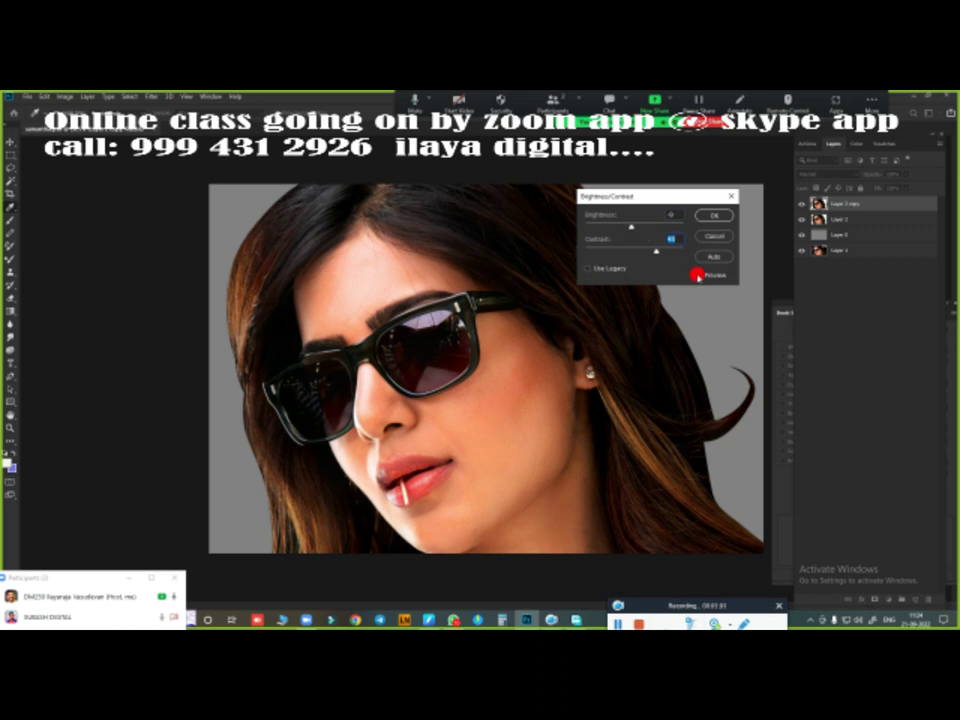
left_click(698, 275)
left_click(698, 275)
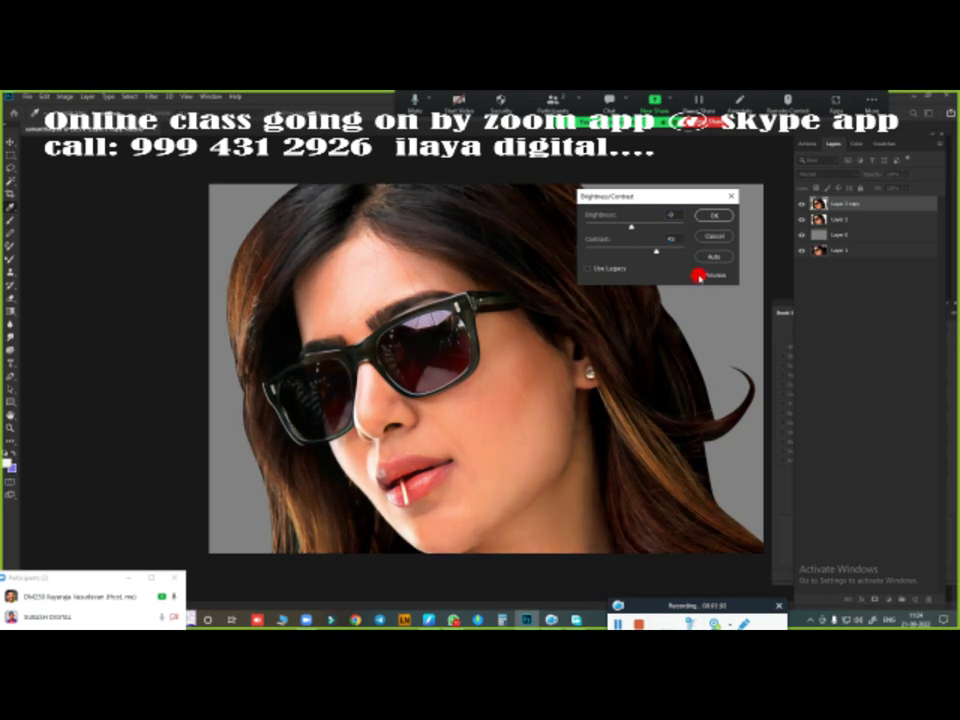
left_click(698, 276)
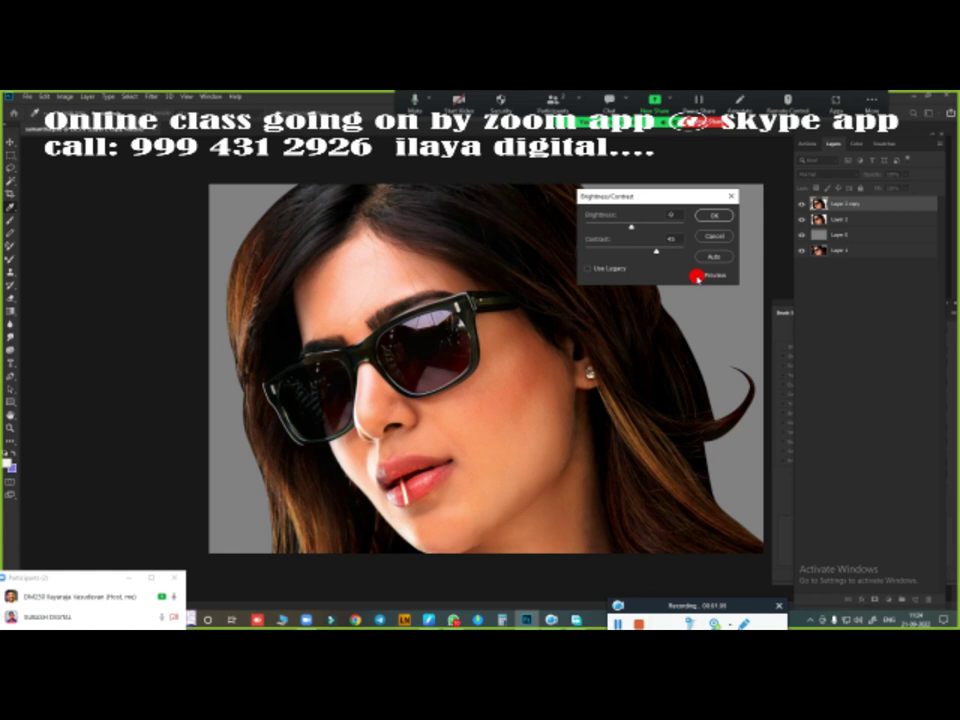
left_click(698, 276)
left_click(705, 238)
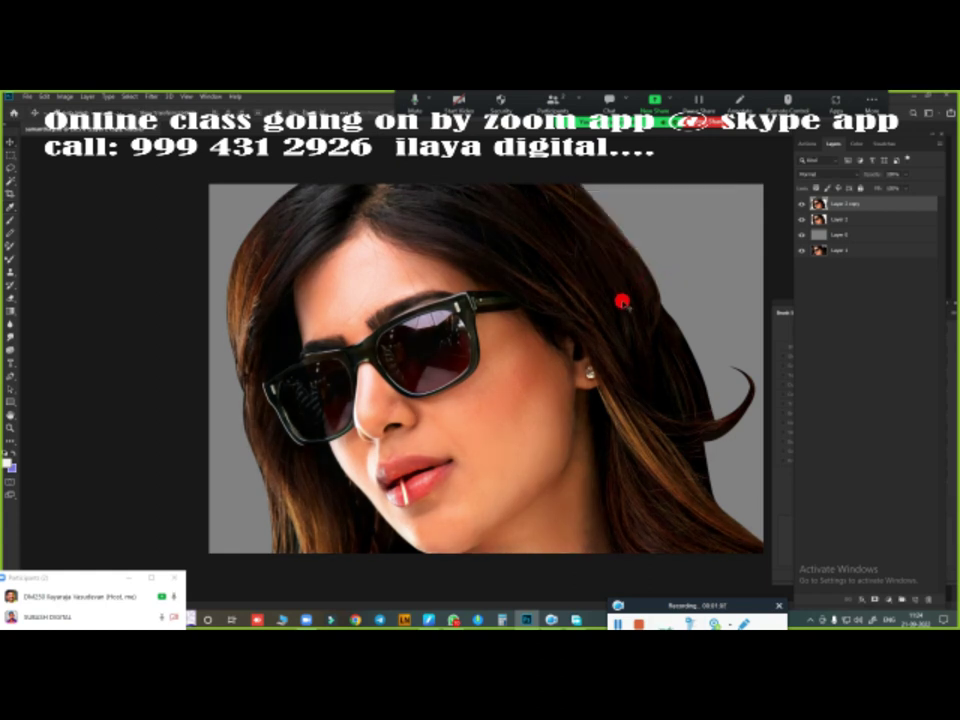
- Colour-balance the copy: midtones toward magenta, shadows to +1, 0, -13, highlights tweaked
key("ctrl+b")
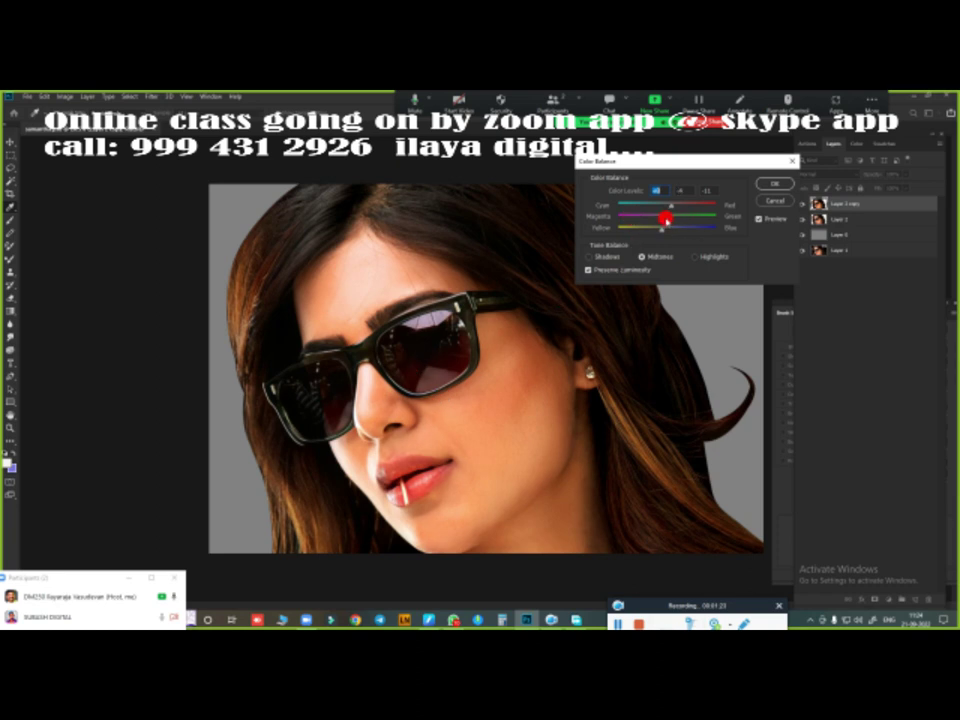
left_click_drag(661, 220, 656, 225)
left_click(598, 259)
left_click(662, 230)
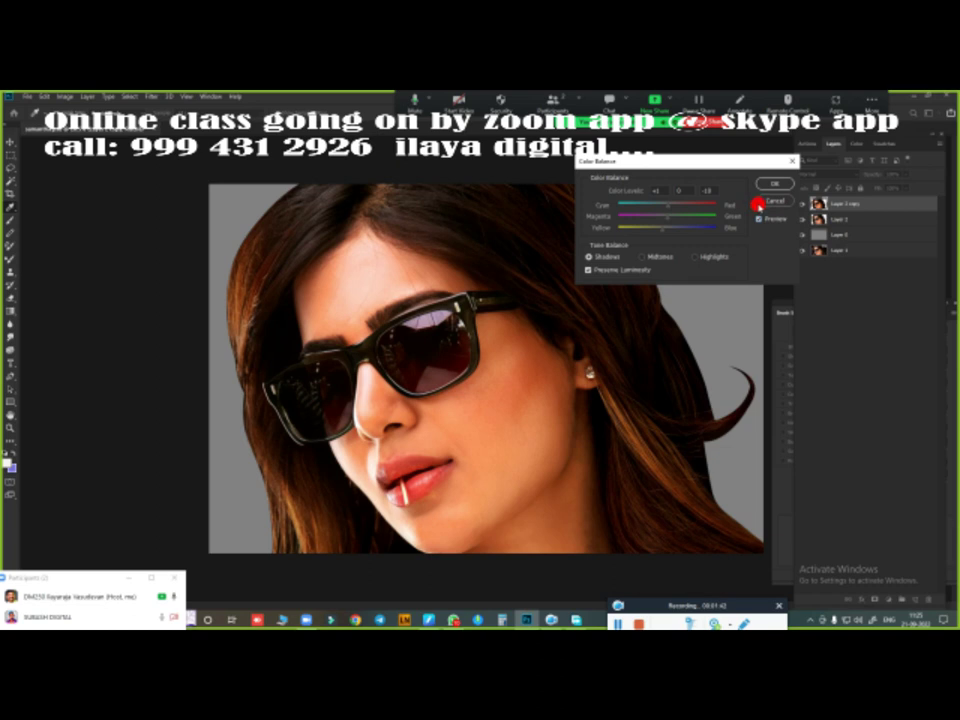
left_click(694, 256)
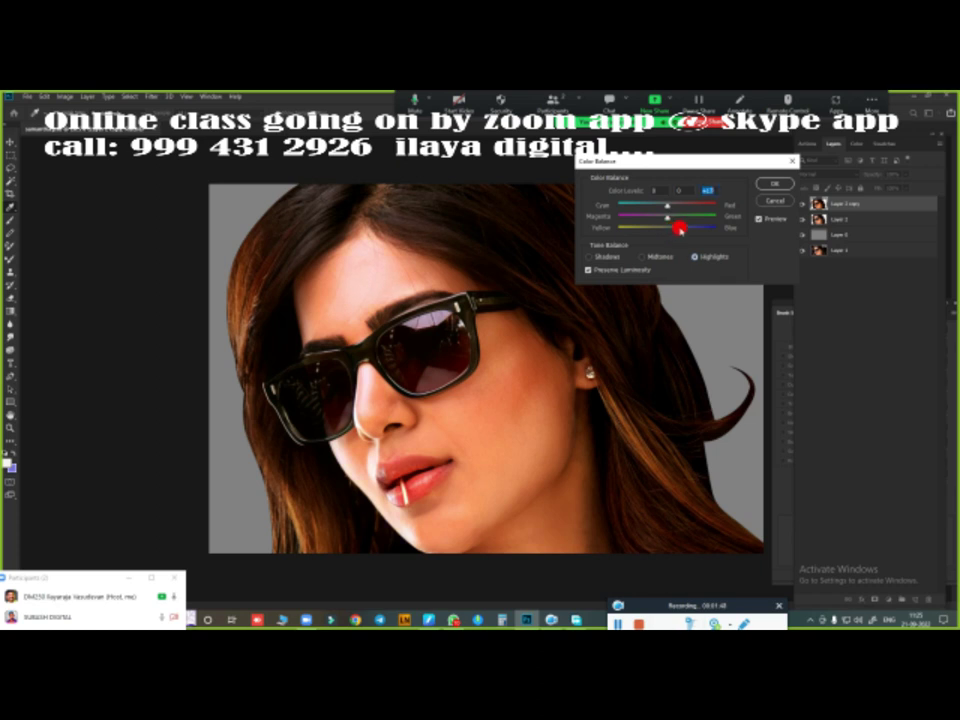
left_click(766, 185)
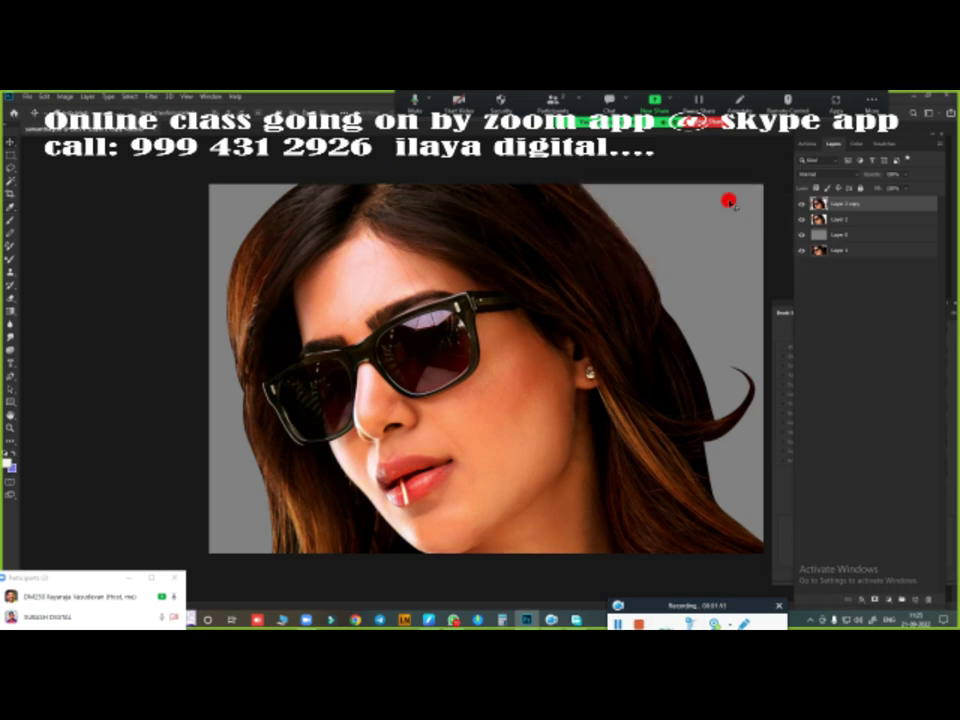
- Toggle the adjusted portrait layer to compare before and after, leaving it visible
left_click(801, 204)
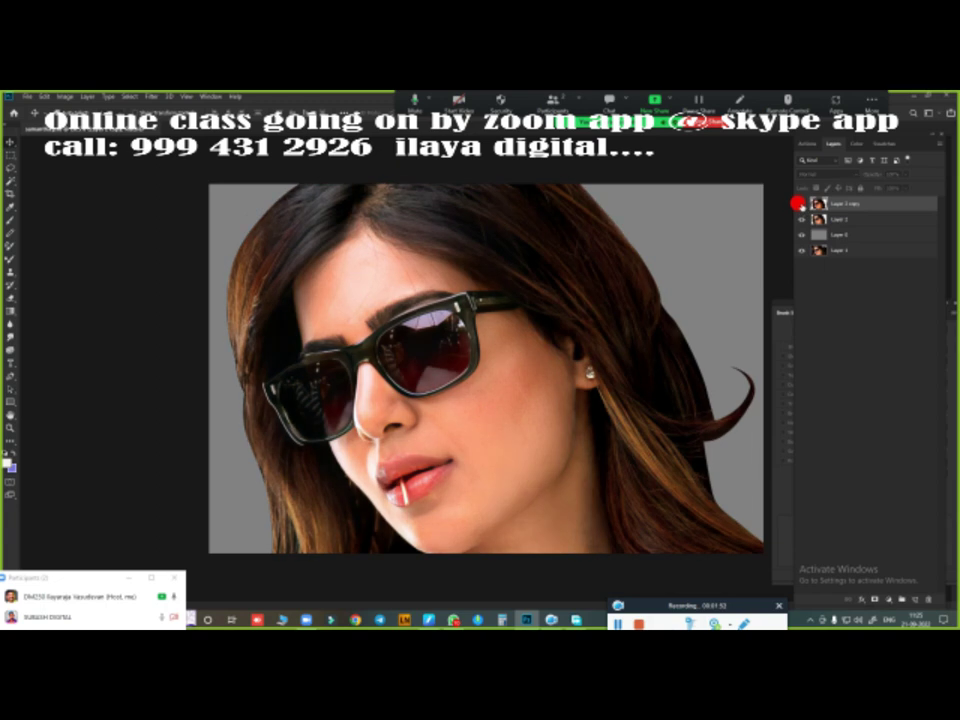
left_click(801, 204)
left_click(801, 206)
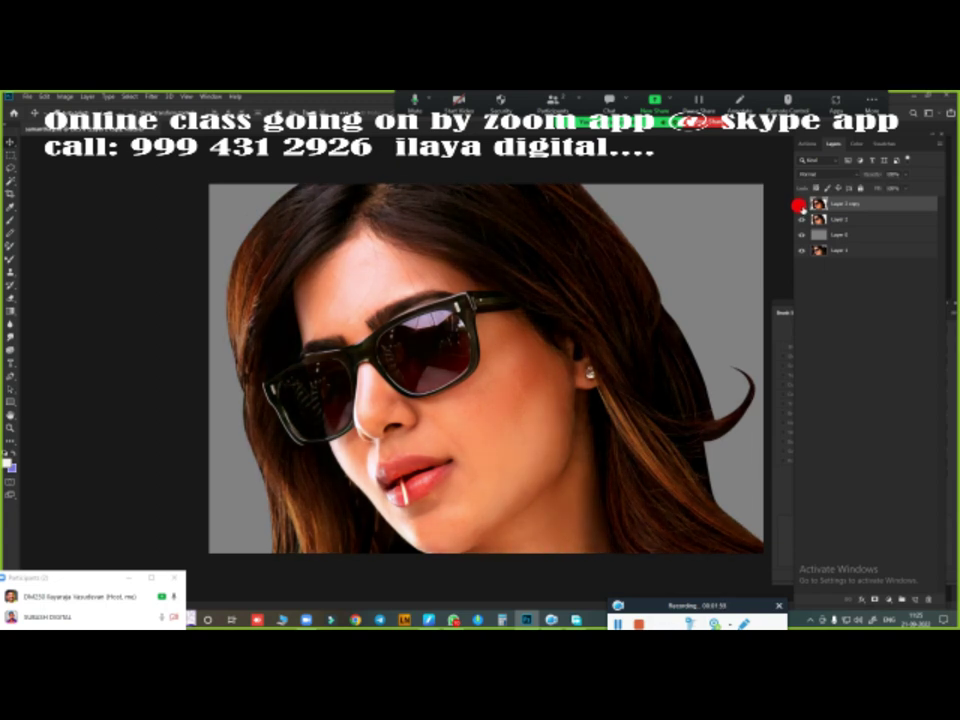
left_click(801, 206)
left_click(801, 206)
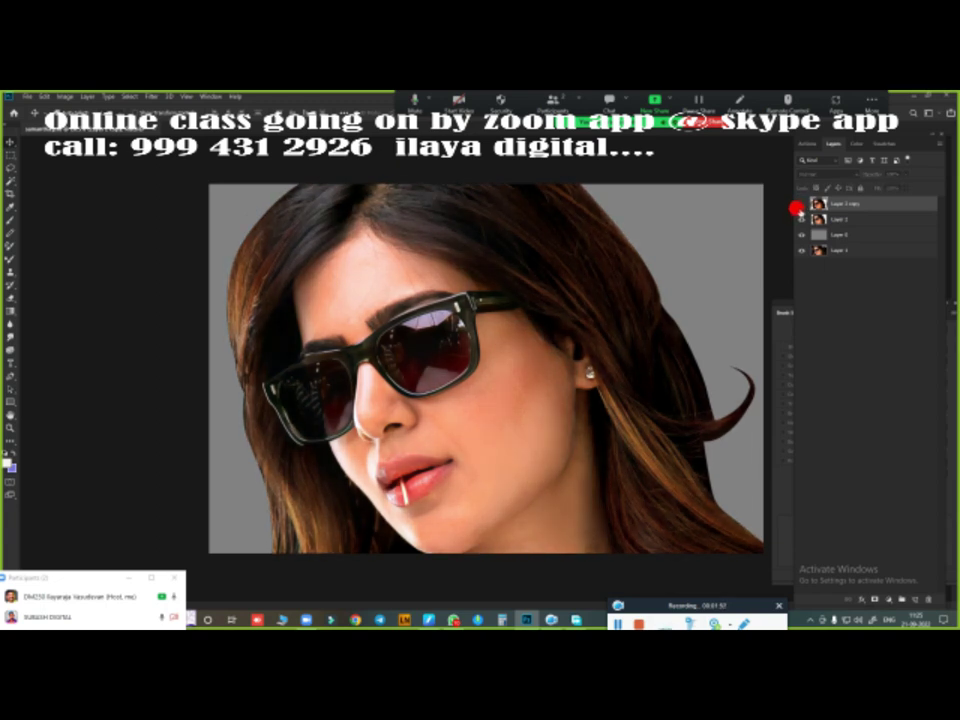
left_click(801, 206)
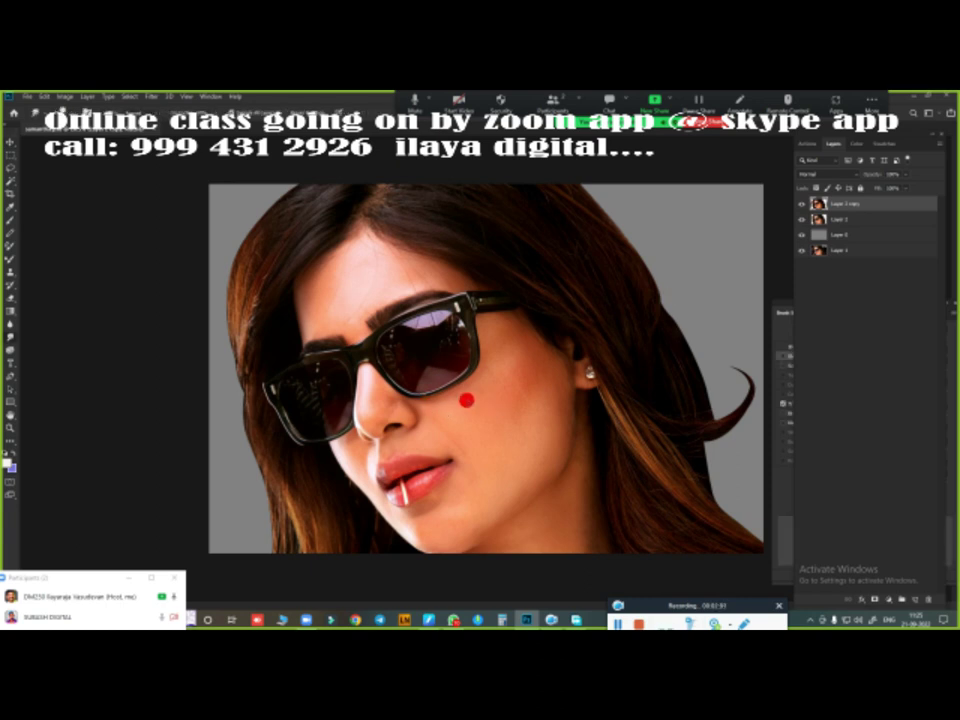
- Choose a different brush tip and size, and add a new empty Layer 3
right_click(353, 277)
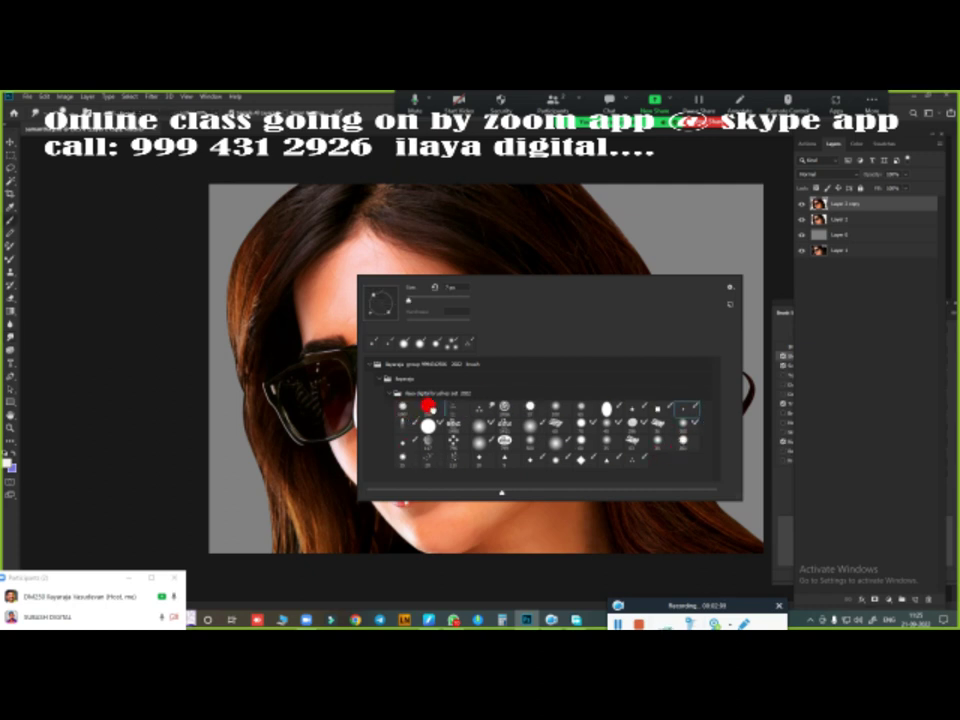
left_click(430, 425)
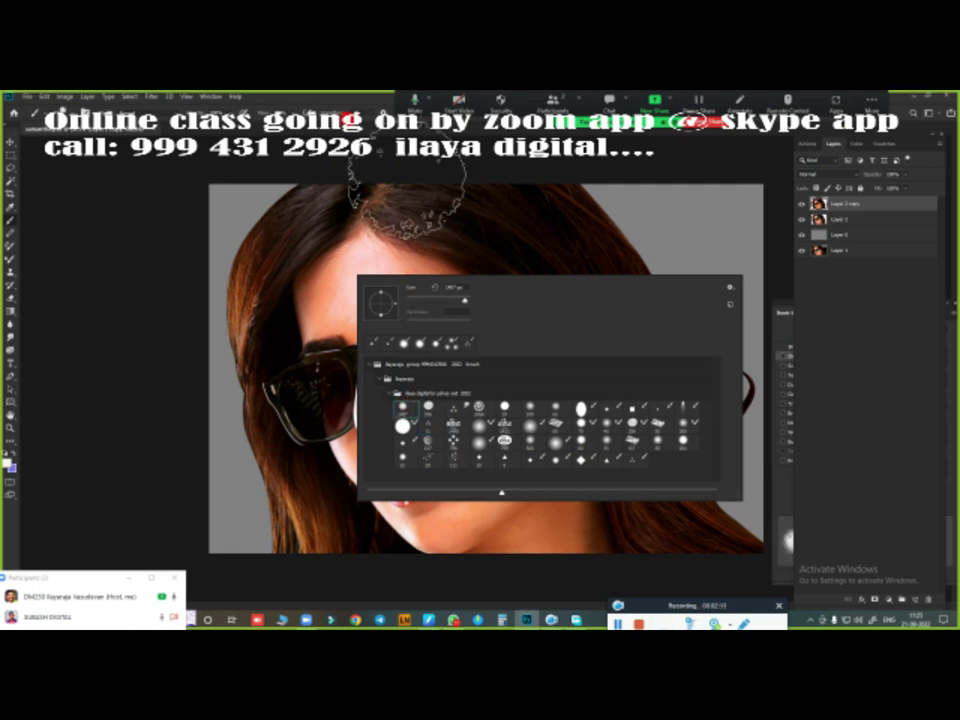
left_click(405, 127)
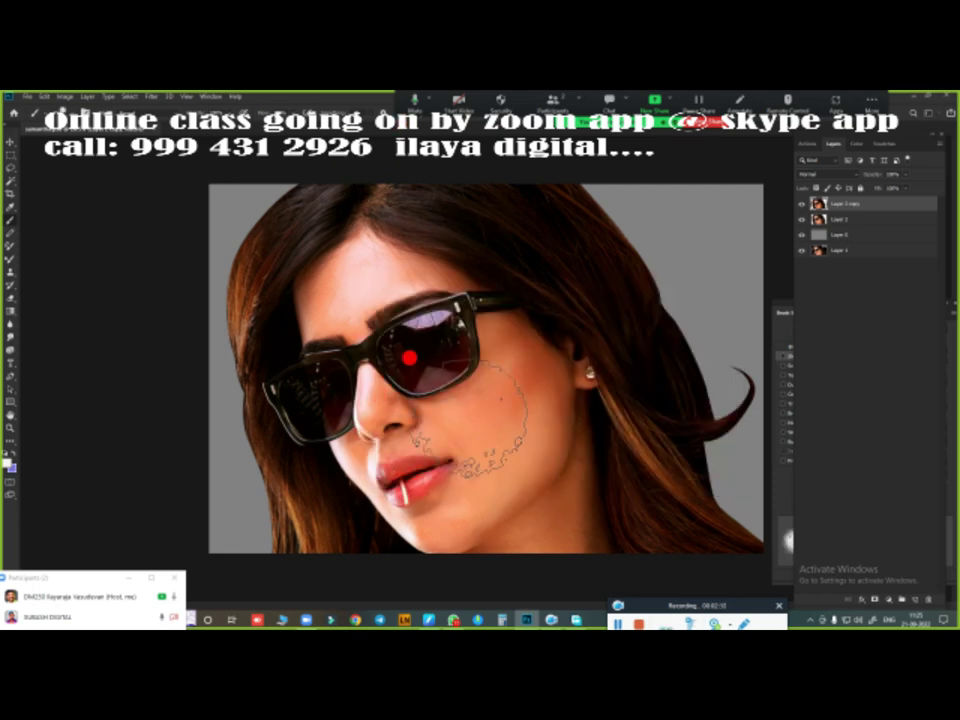
left_click(915, 598)
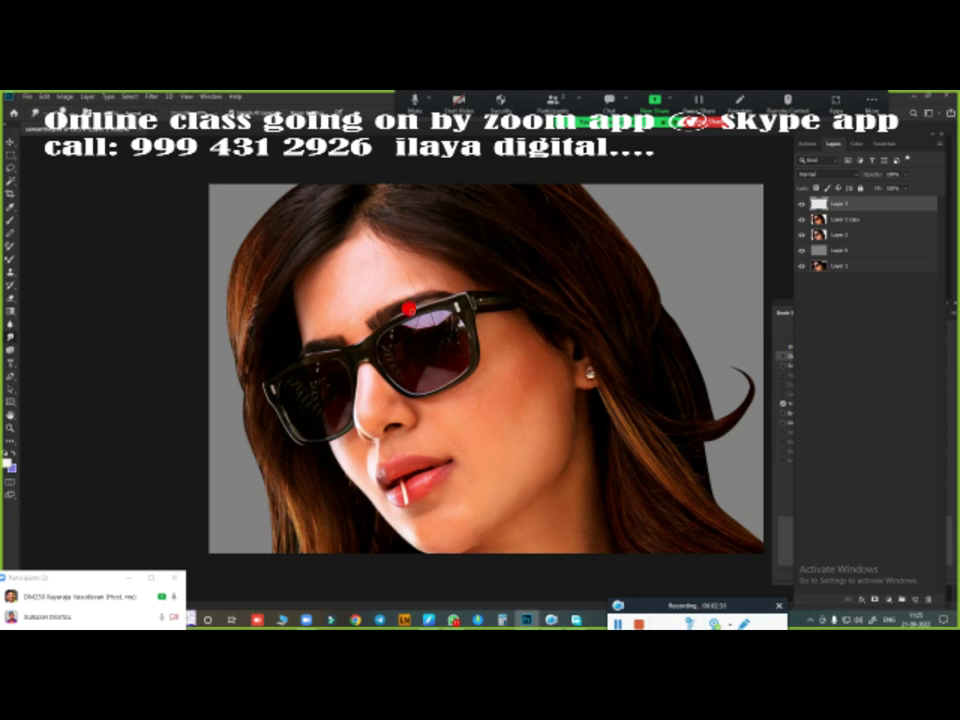
- Switch to a different soft round brush preset from the canvas brush picker
right_click(410, 318)
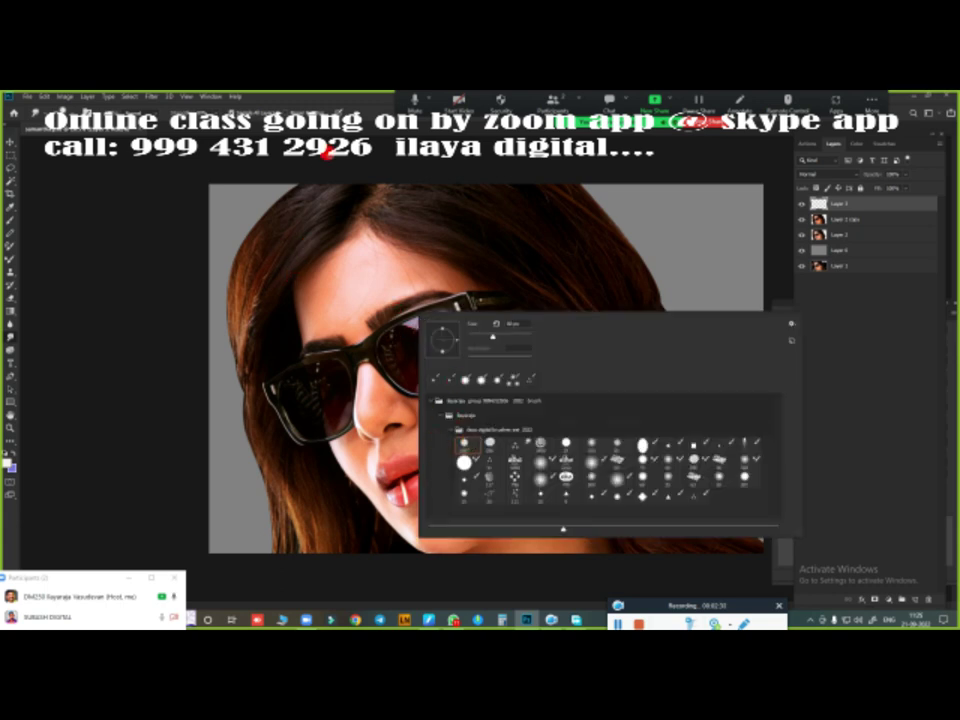
left_click(325, 148)
right_click(332, 315)
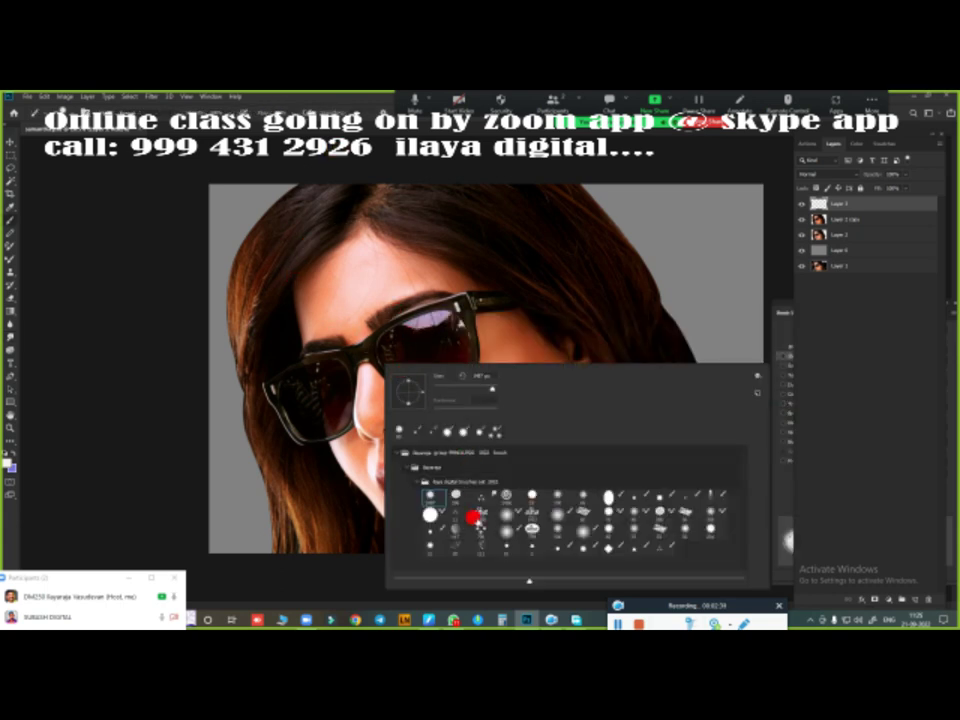
left_click(507, 510)
left_click(369, 361)
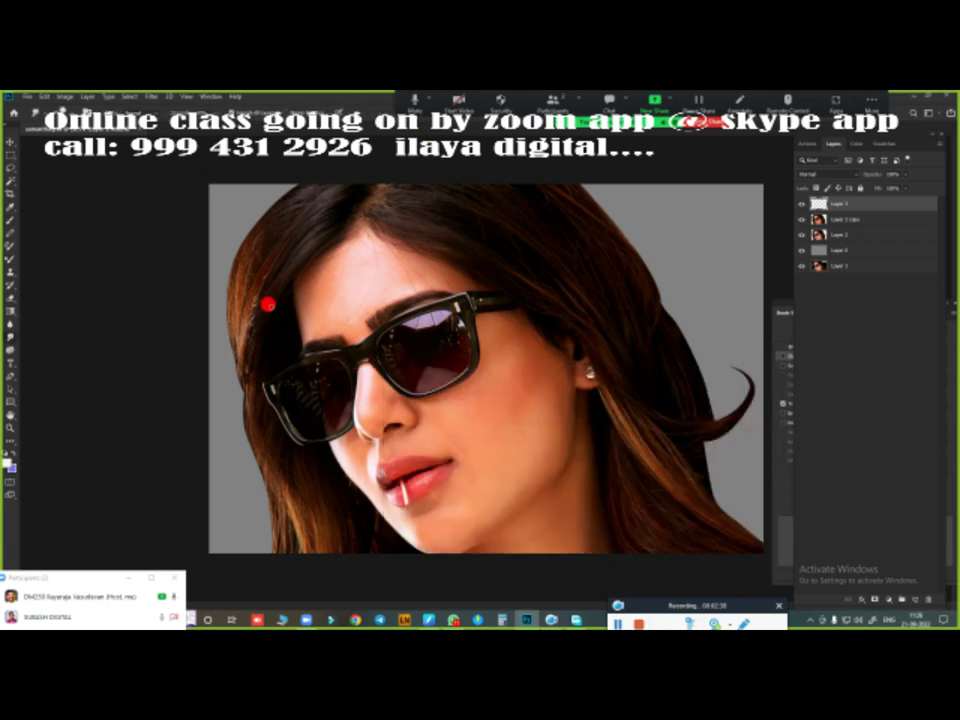
right_click(367, 281)
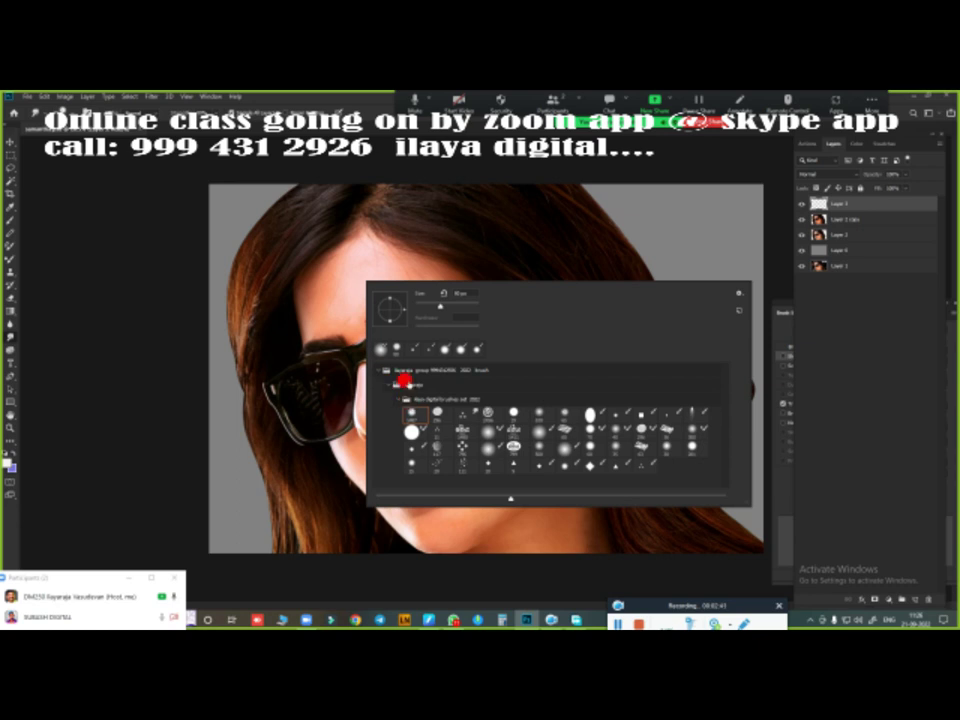
key("Escape")
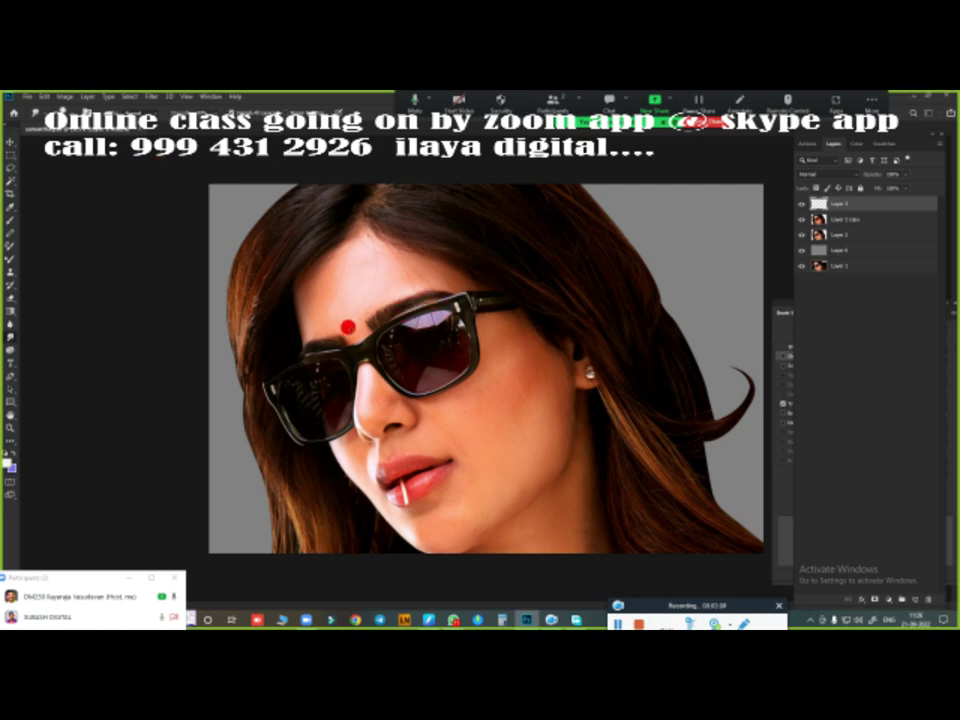
- Straighten the rotated canvas view and center it on the nose
scroll(335, 330, "up", 3)
left_click_drag(372, 352, 343, 221)
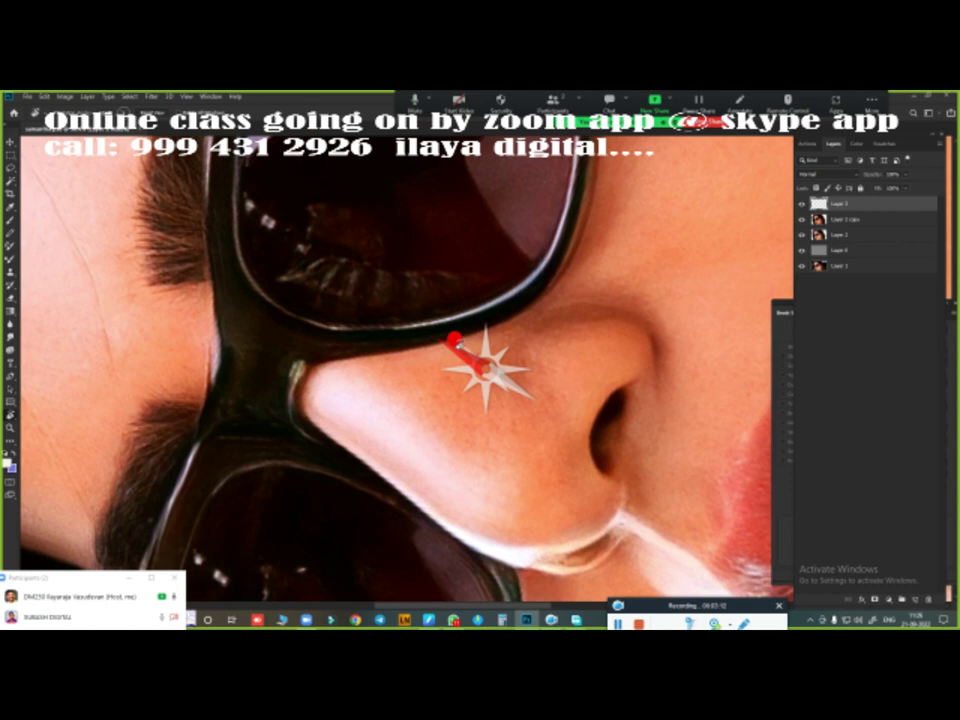
left_click_drag(455, 340, 460, 357)
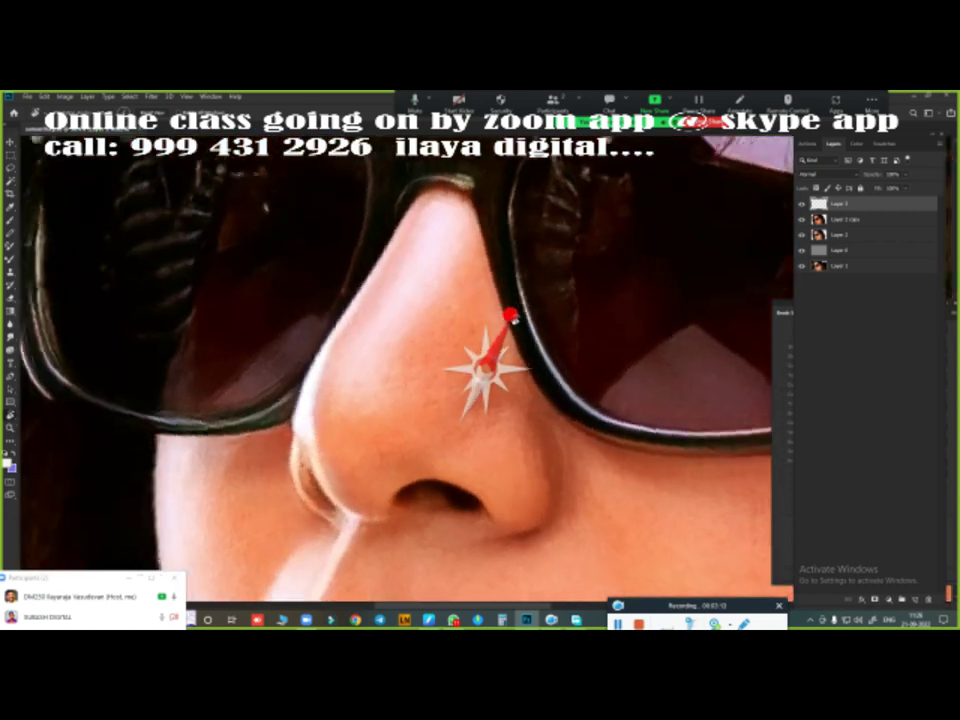
scroll(460, 357, "down", 2)
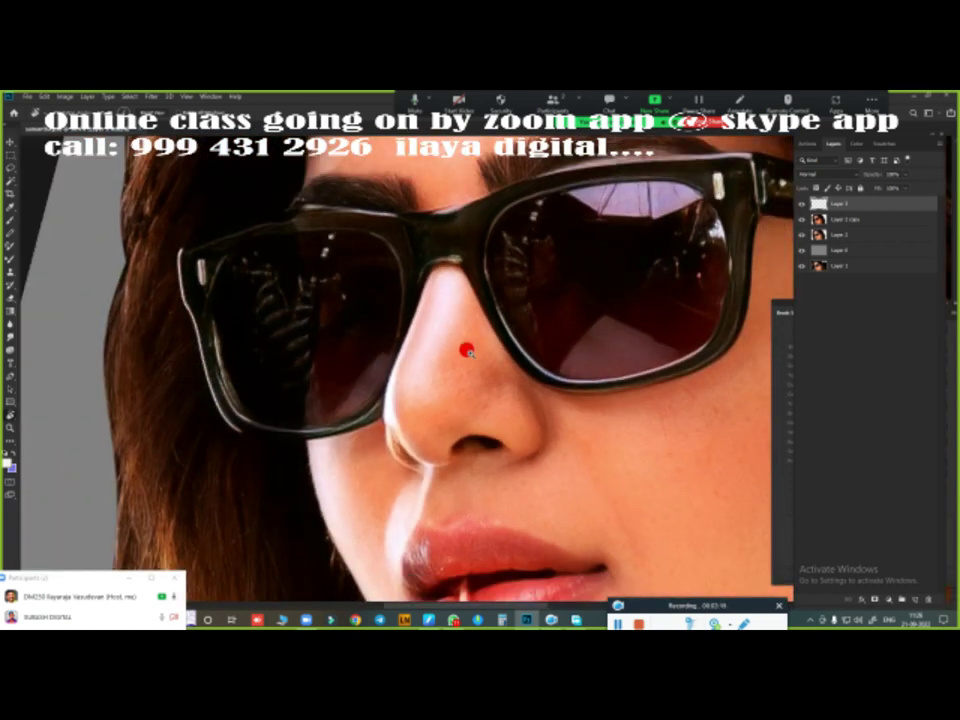
scroll(489, 289, "down", 1)
scroll(486, 317, "down", 1)
scroll(486, 317, "up", 2)
mouse_move(507, 316)
left_mouse_down()
mouse_move(495, 345)
mouse_move(452, 360)
left_mouse_up()
scroll(489, 354, "down", 2)
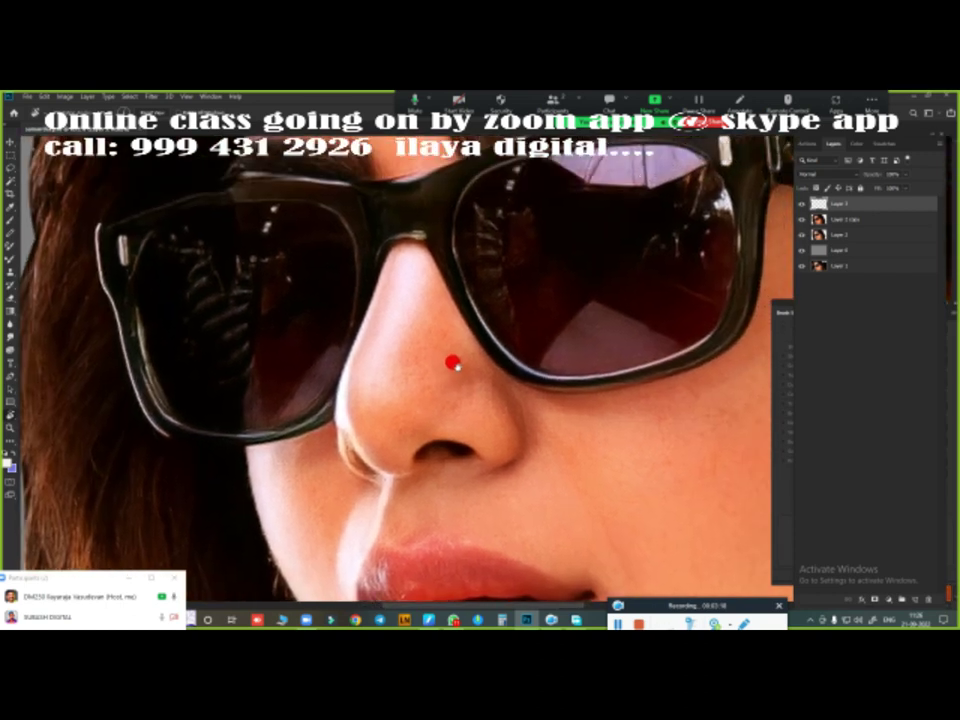
scroll(466, 354, "up", 1)
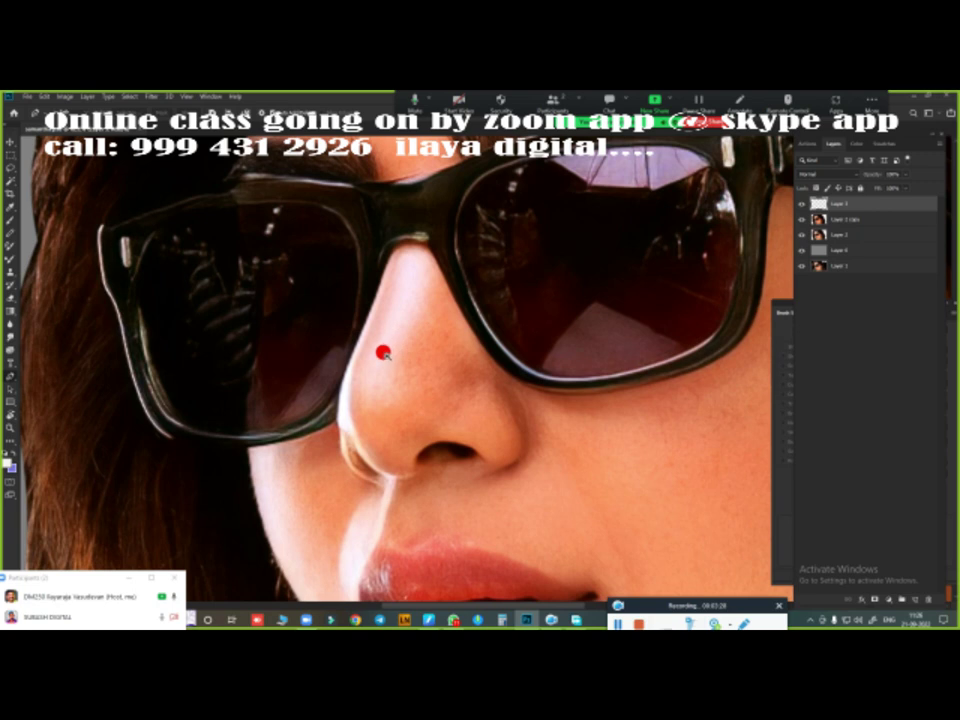
scroll(381, 349, "up", 1)
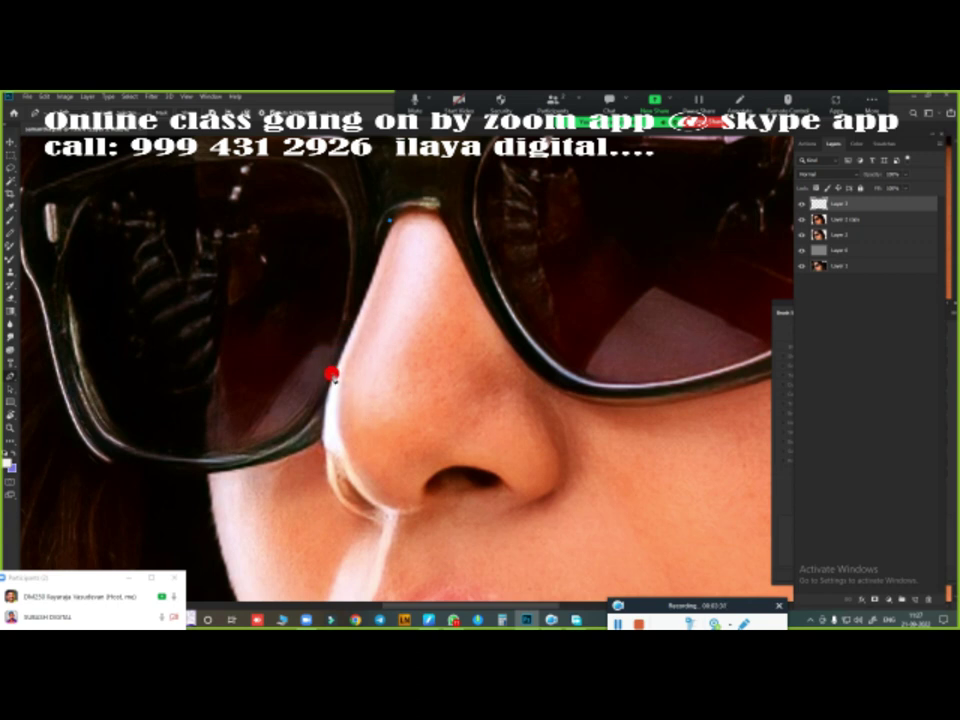
- Trace a curved Pen path around the nostril and up the nose to the bridge
left_click(329, 380)
scroll(432, 400, "up", 3)
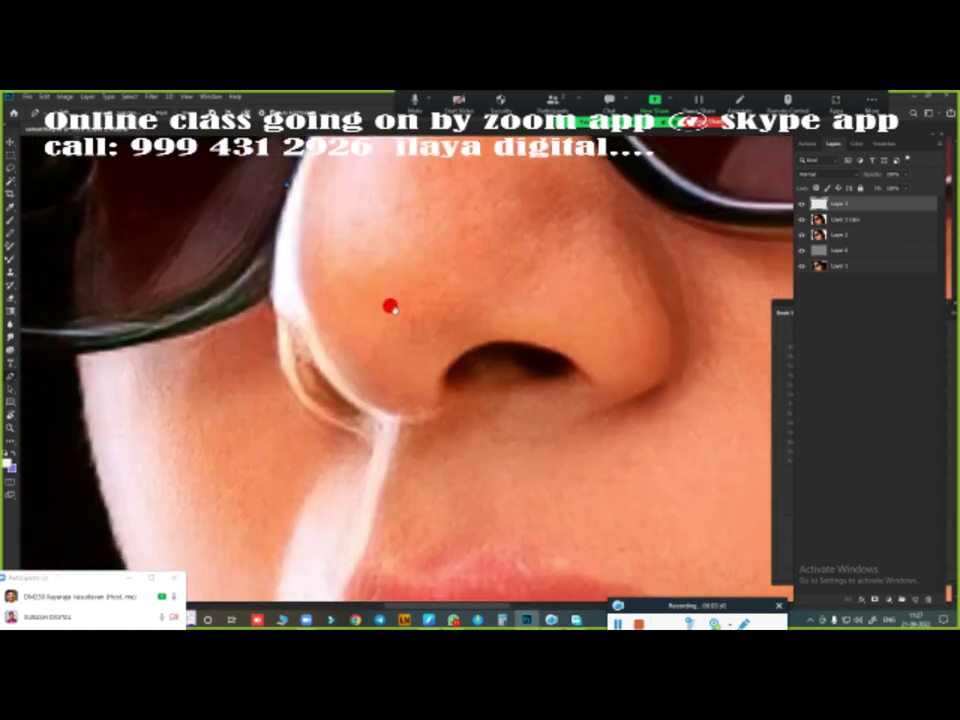
left_click(274, 316)
left_click_drag(350, 433, 435, 451)
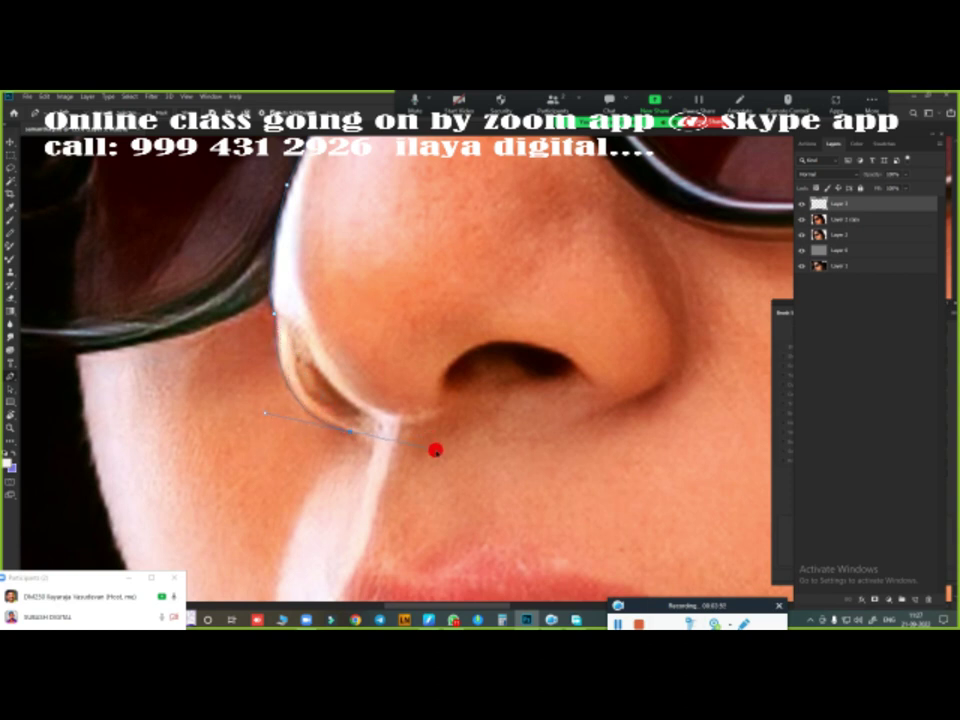
mouse_move(435, 451)
left_mouse_down()
mouse_move(364, 436)
mouse_move(375, 440)
left_mouse_up()
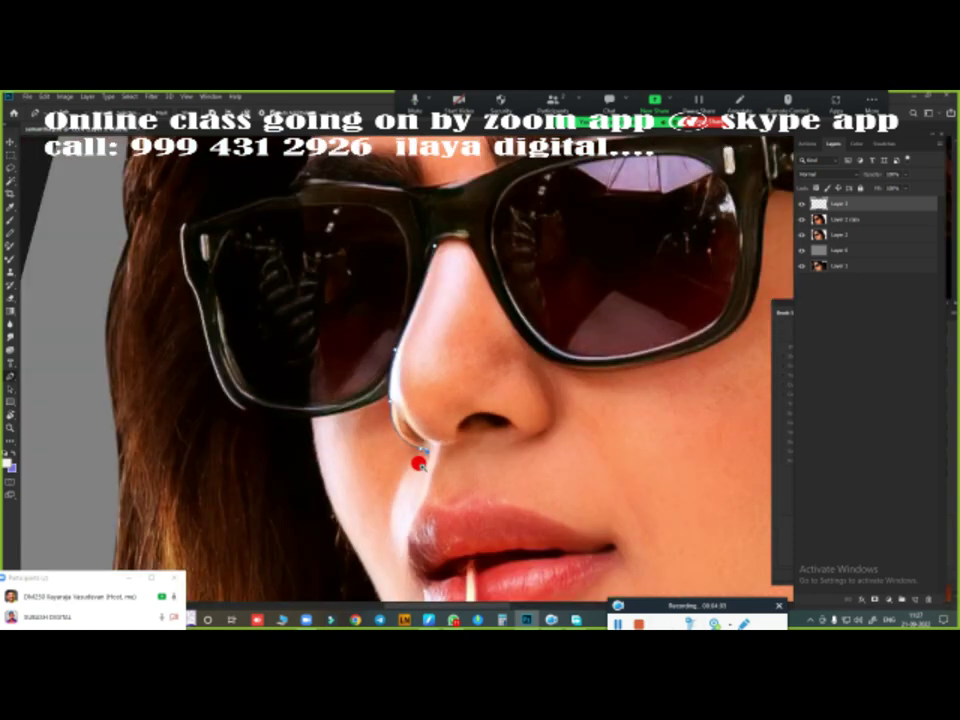
scroll(414, 456, "down", 3)
scroll(411, 386, "down", 2)
scroll(395, 386, "up", 2)
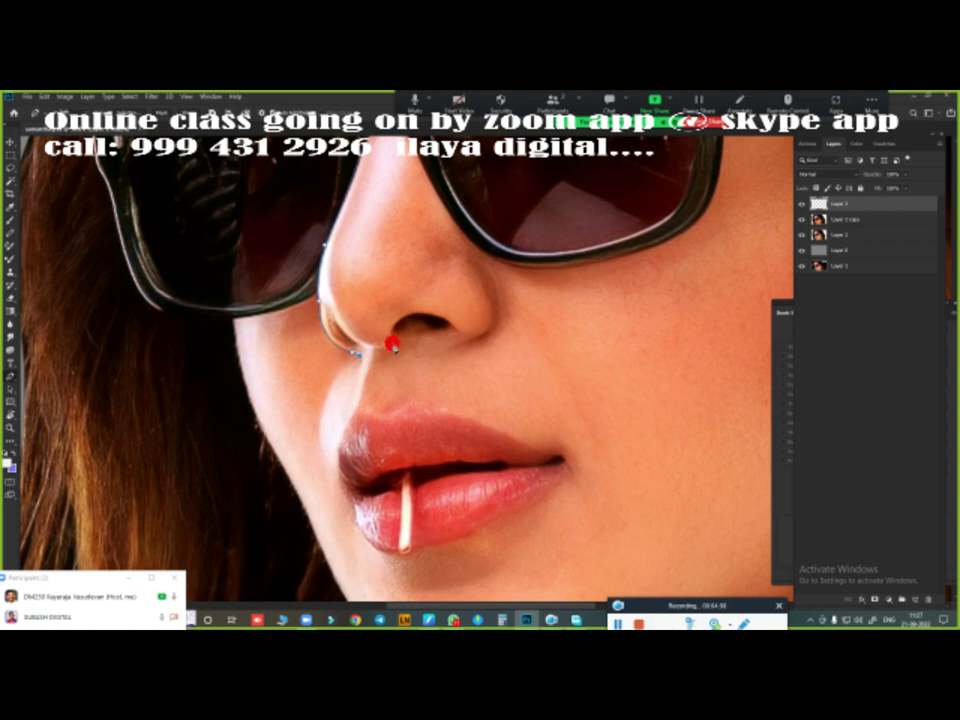
left_click(393, 348)
left_click(424, 260)
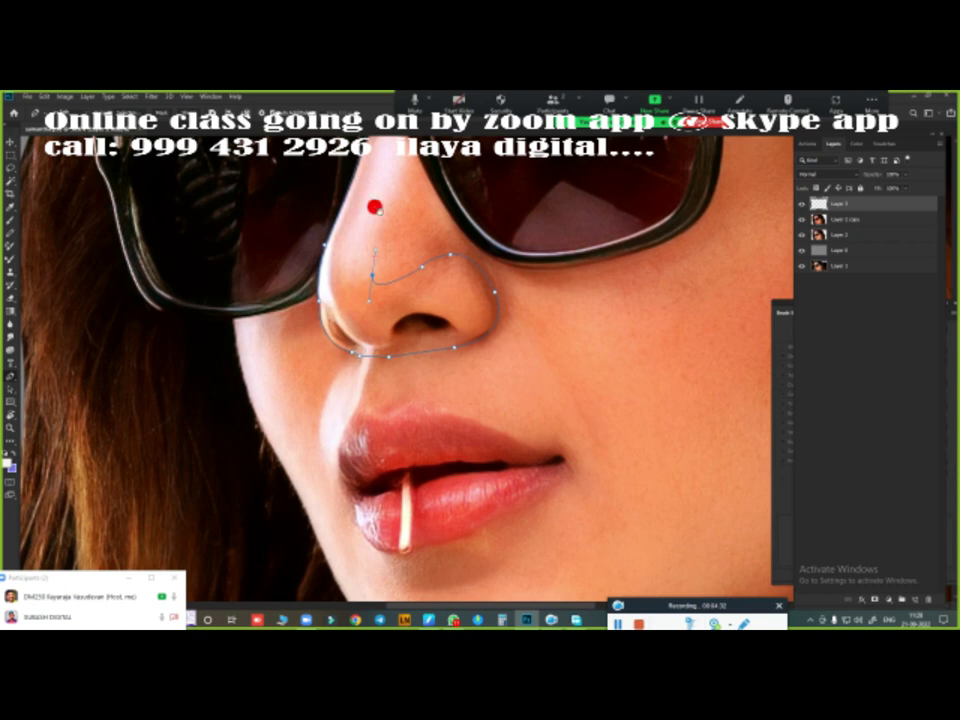
left_click_drag(373, 206, 360, 315)
left_click(395, 256)
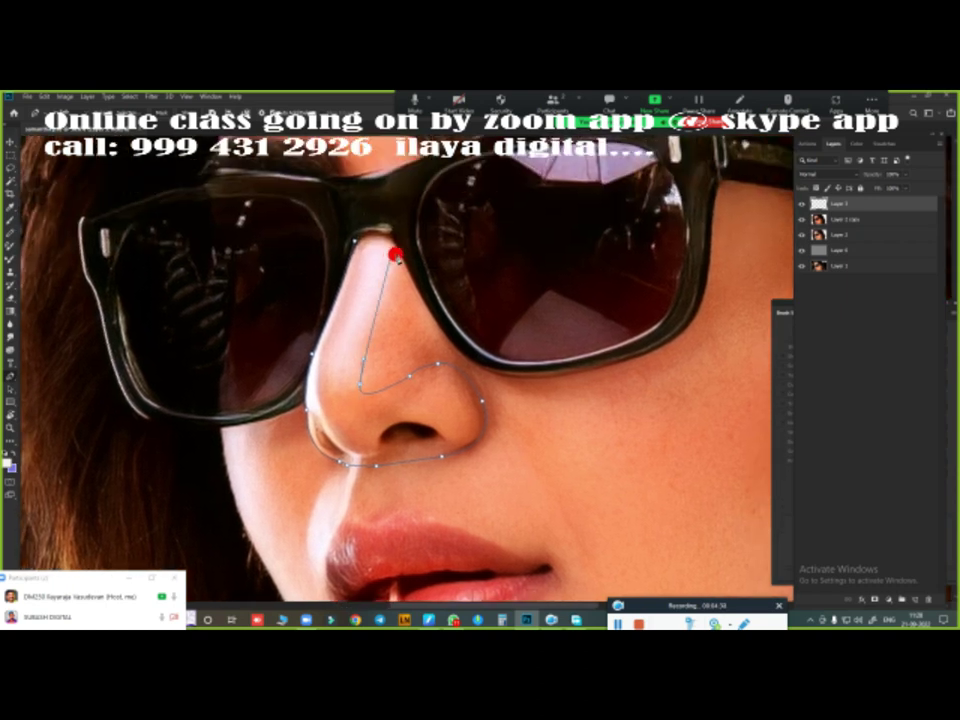
scroll(392, 243, "up", 3)
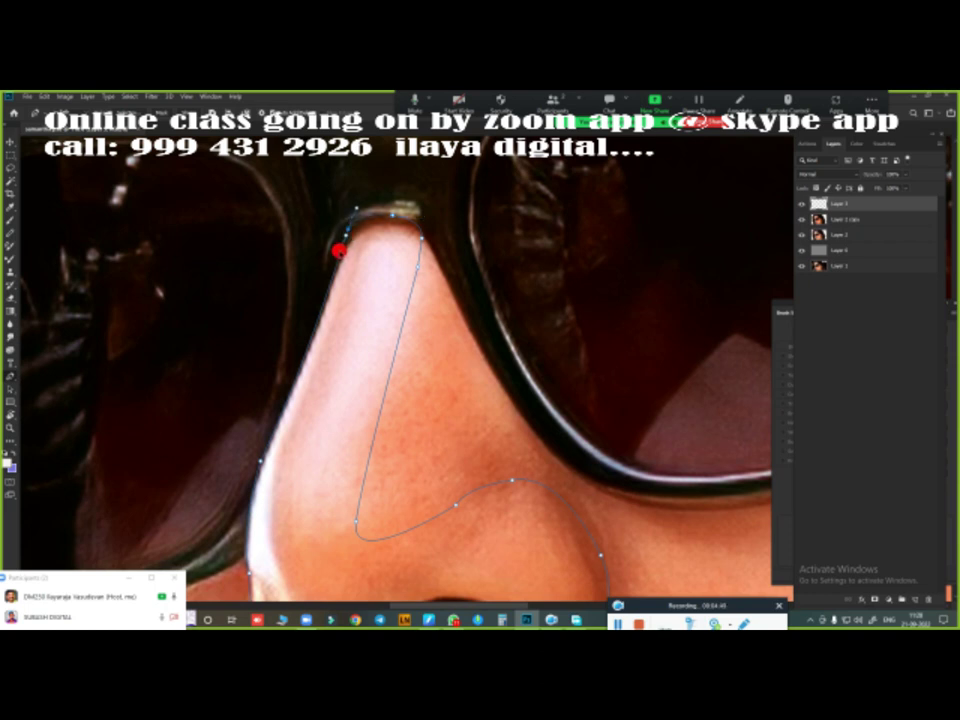
- Load the nose path as a selection and paint lighter, smoother skin over the nose top
key("ctrl+Return")
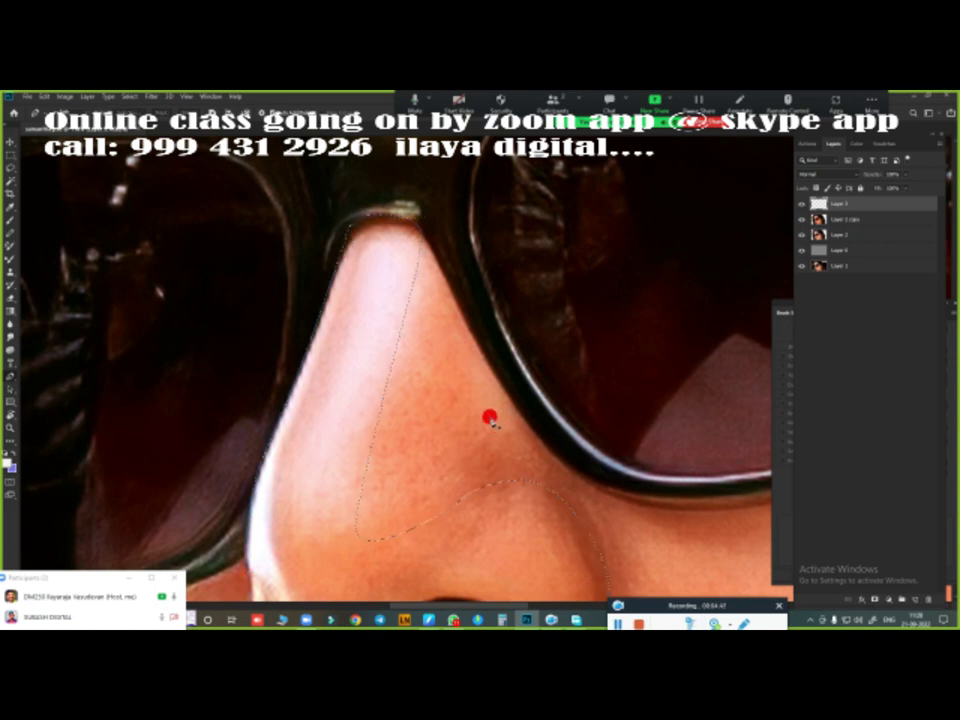
scroll(531, 373, "down", 2)
scroll(538, 199, "down", 2)
scroll(529, 238, "down", 1)
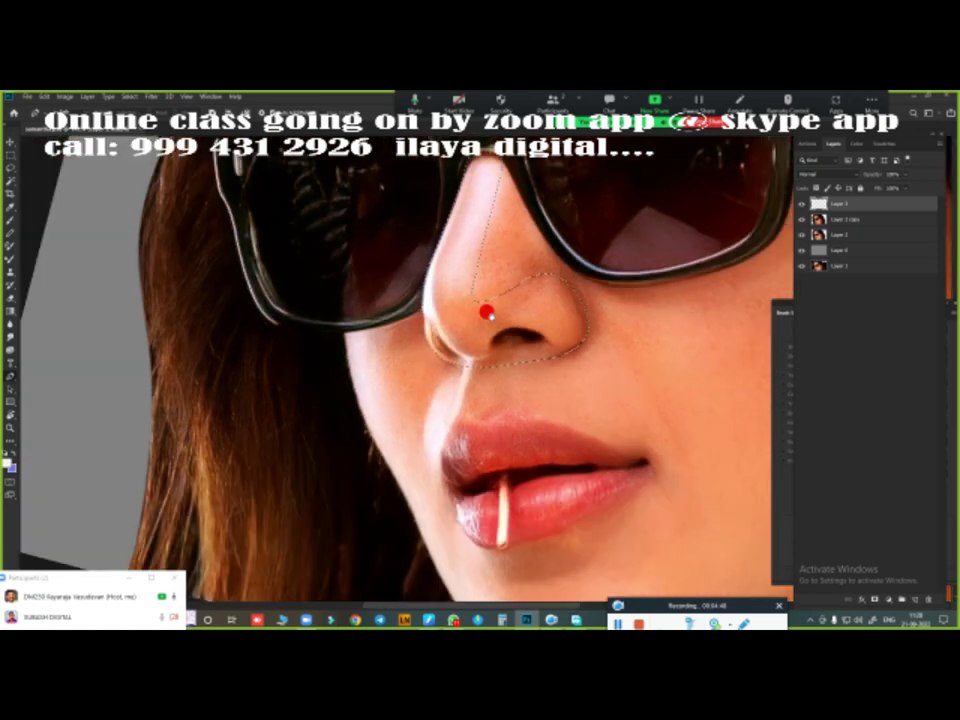
scroll(484, 313, "down", 1)
scroll(457, 390, "up", 1)
scroll(463, 336, "up", 2)
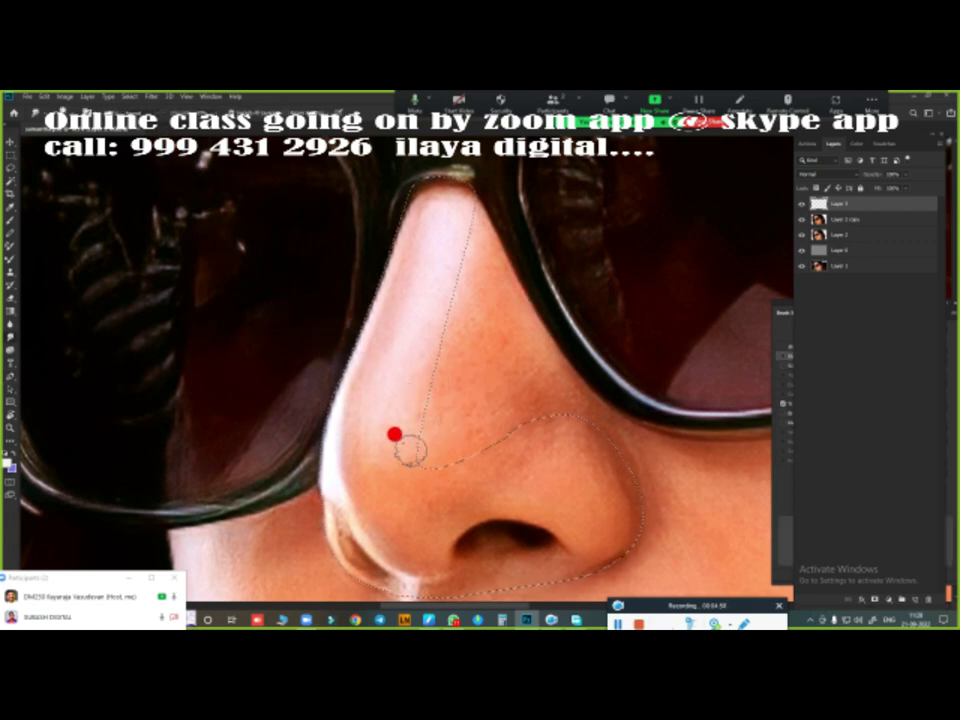
scroll(430, 388, "up", 1)
scroll(431, 358, "up", 1)
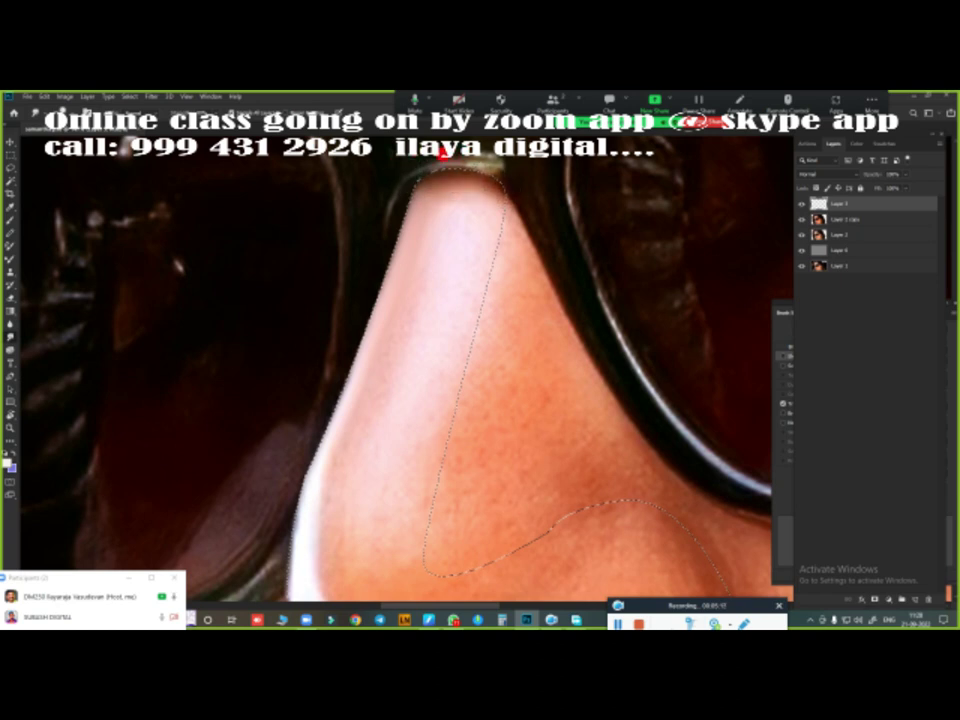
left_click_drag(393, 161, 467, 190)
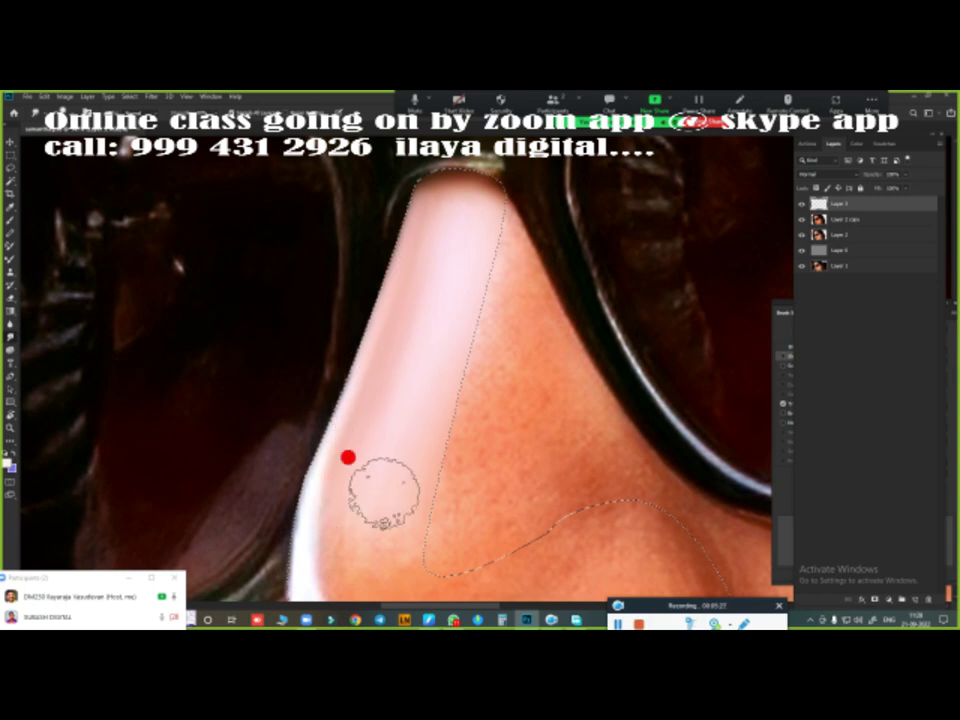
- Paint smooth skin along the left nostril edge and left side of the nose
scroll(469, 448, "down", 3)
scroll(478, 334, "up", 3)
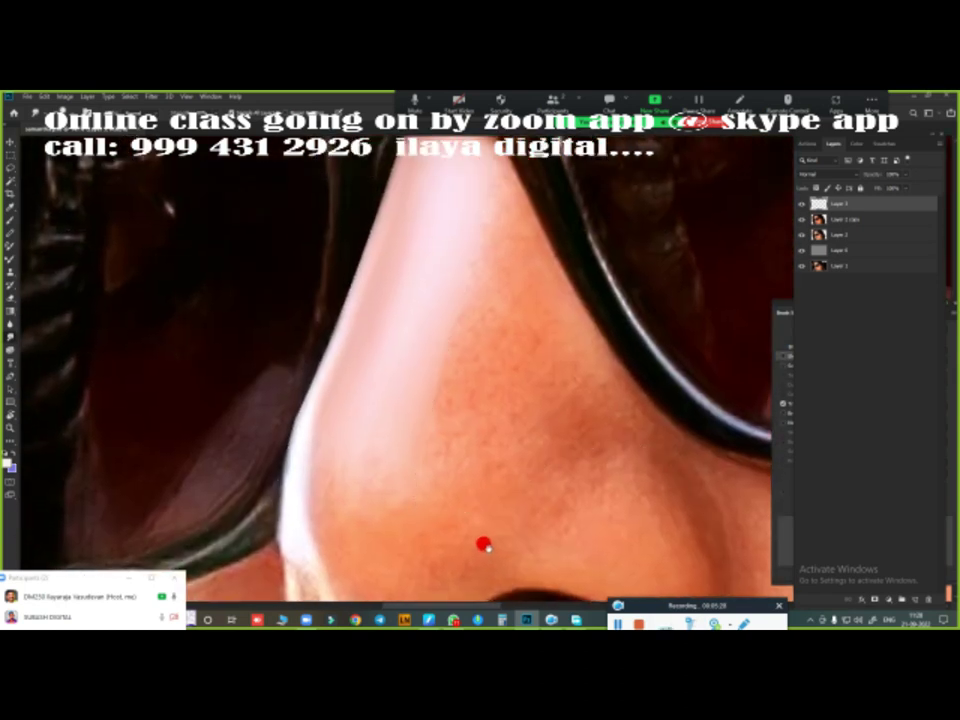
scroll(484, 544, "down", 3)
scroll(465, 344, "down", 1)
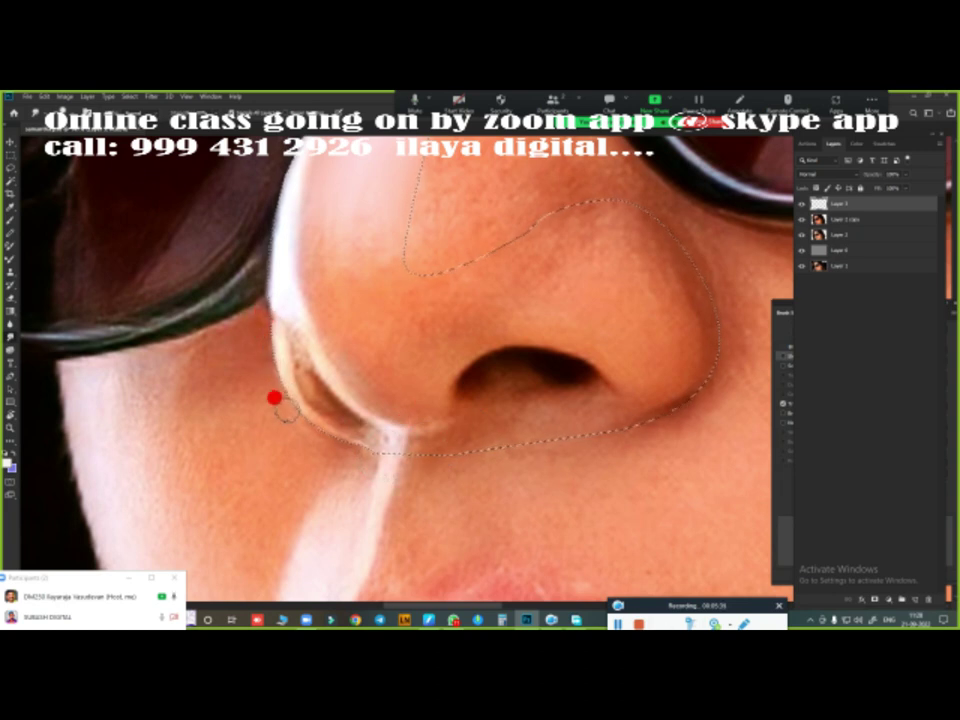
mouse_move(294, 412)
left_mouse_down()
mouse_move(356, 444)
mouse_move(296, 377)
mouse_move(303, 342)
left_mouse_up()
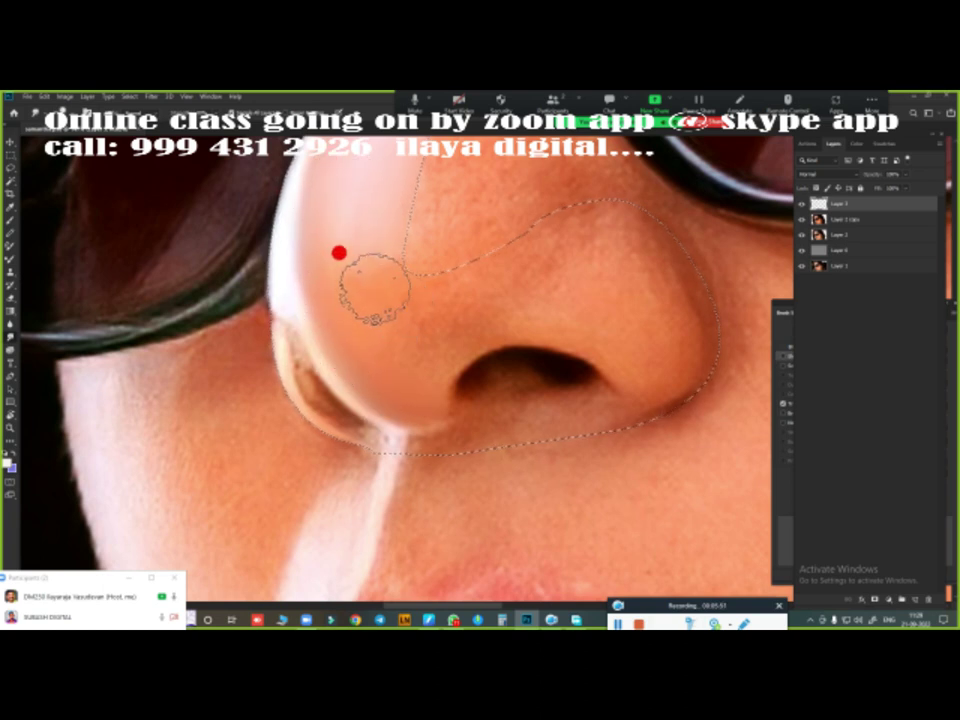
left_click_drag(463, 303, 345, 313)
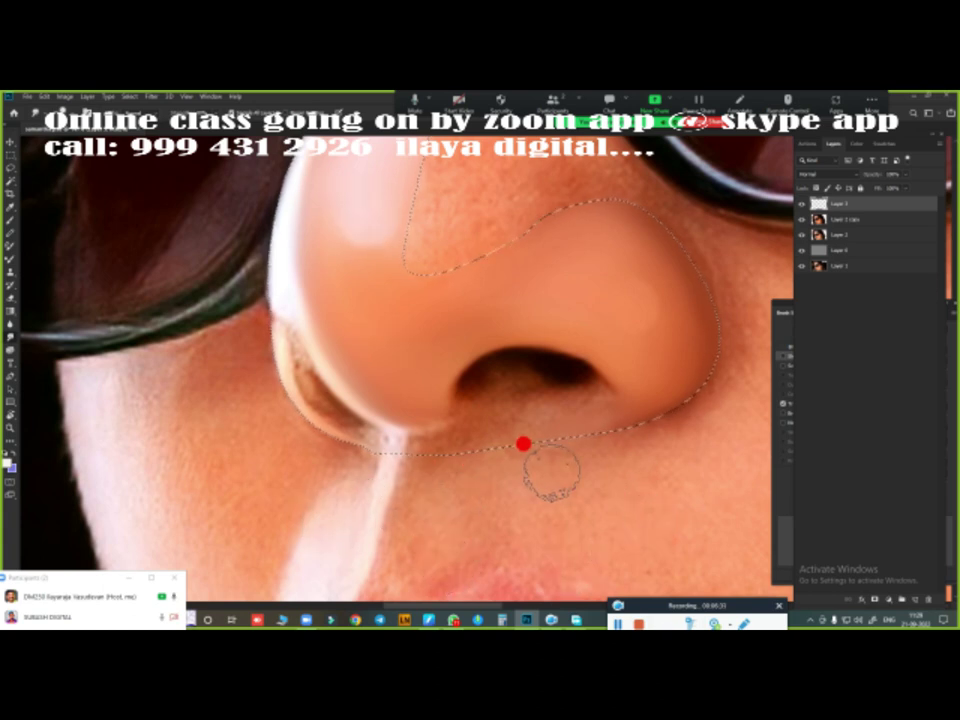
scroll(516, 453, "down", 5)
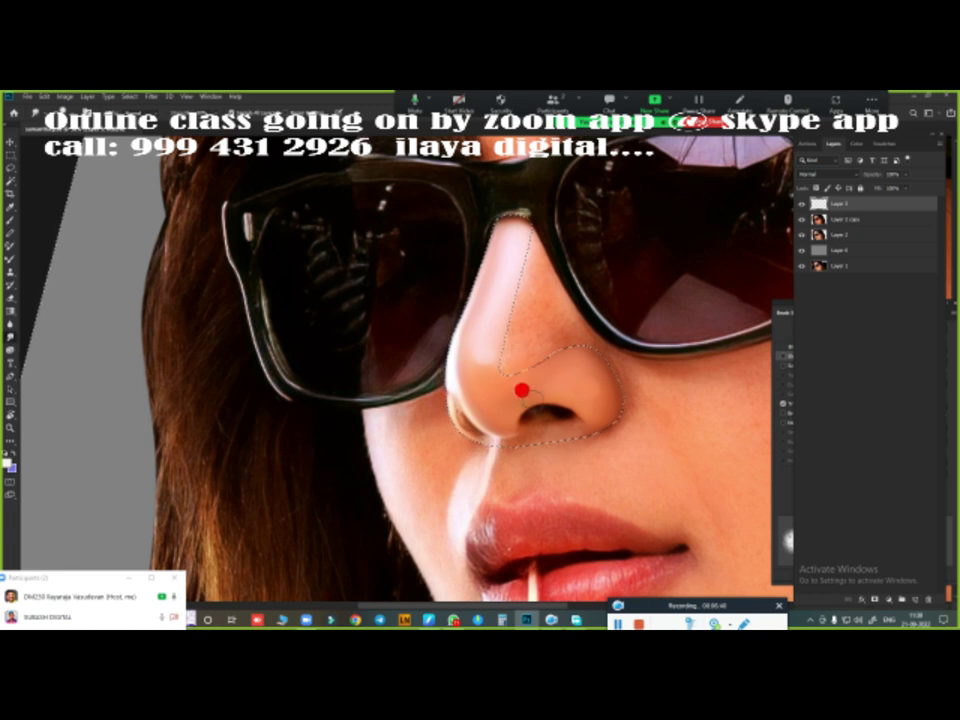
- Paint even skin tone along the nose's side and lower edge on Layer 3
scroll(501, 339, "up", 3)
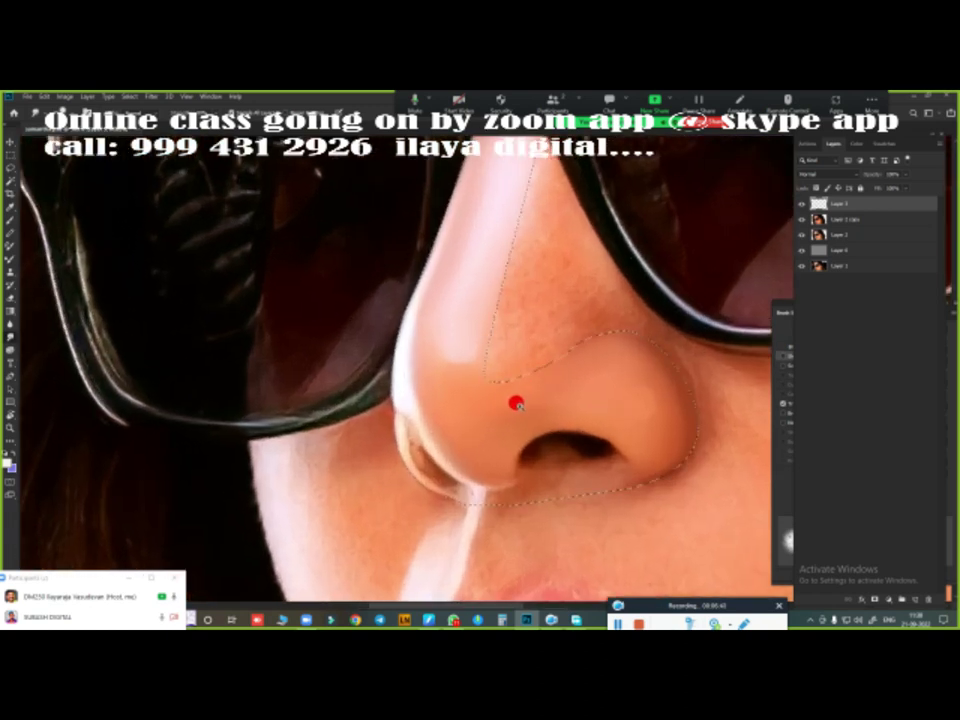
scroll(514, 400, "up", 1)
scroll(486, 418, "down", 3)
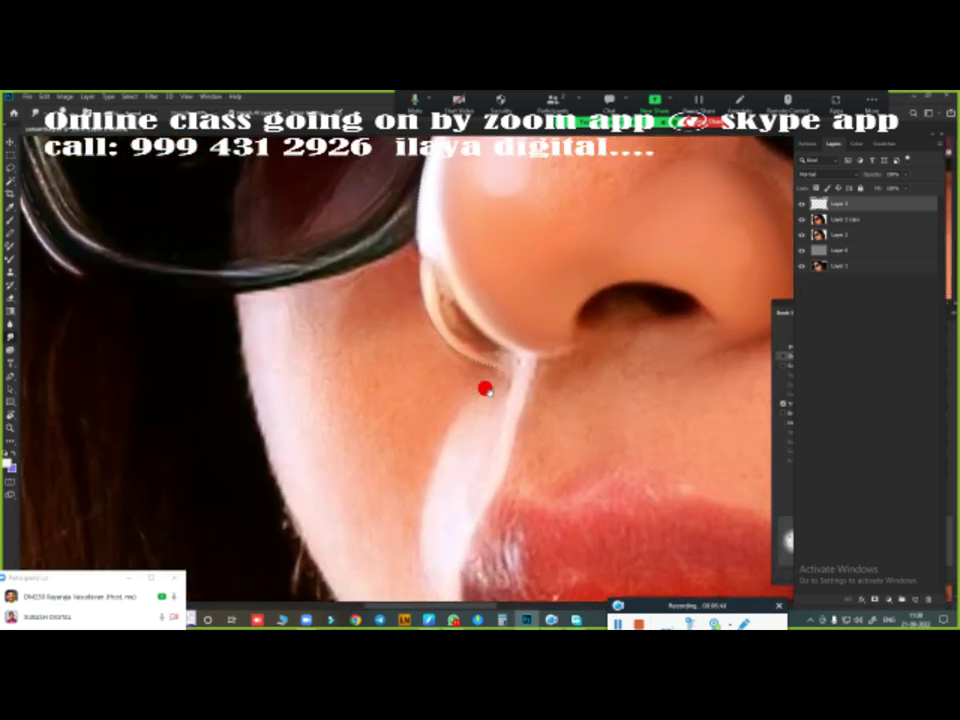
scroll(484, 388, "right", 2)
scroll(484, 388, "up", 1)
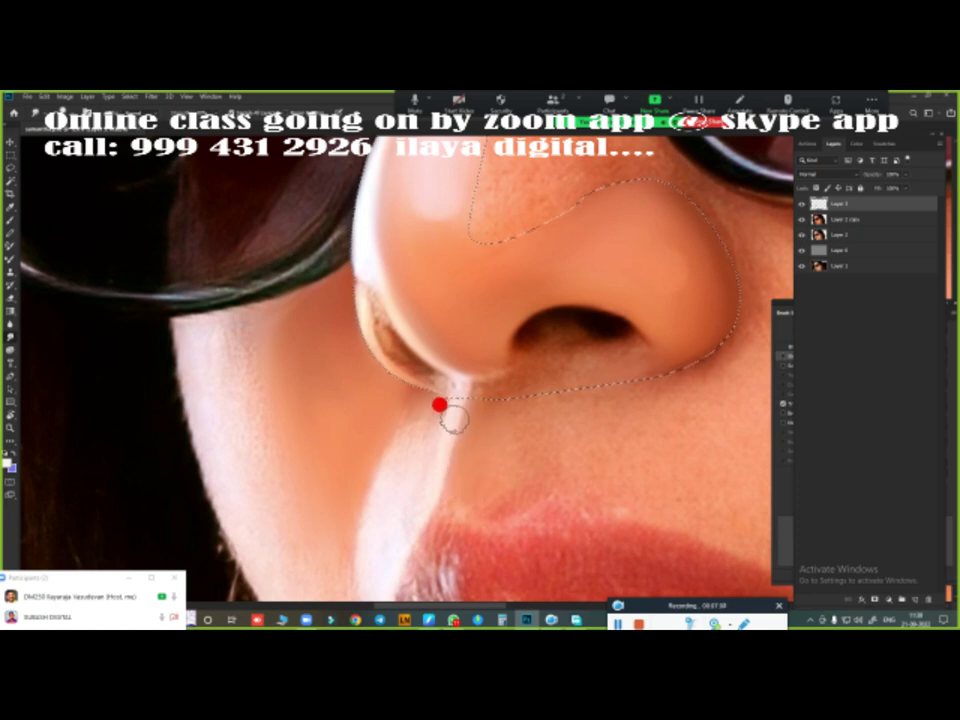
left_click_drag(499, 366, 450, 516)
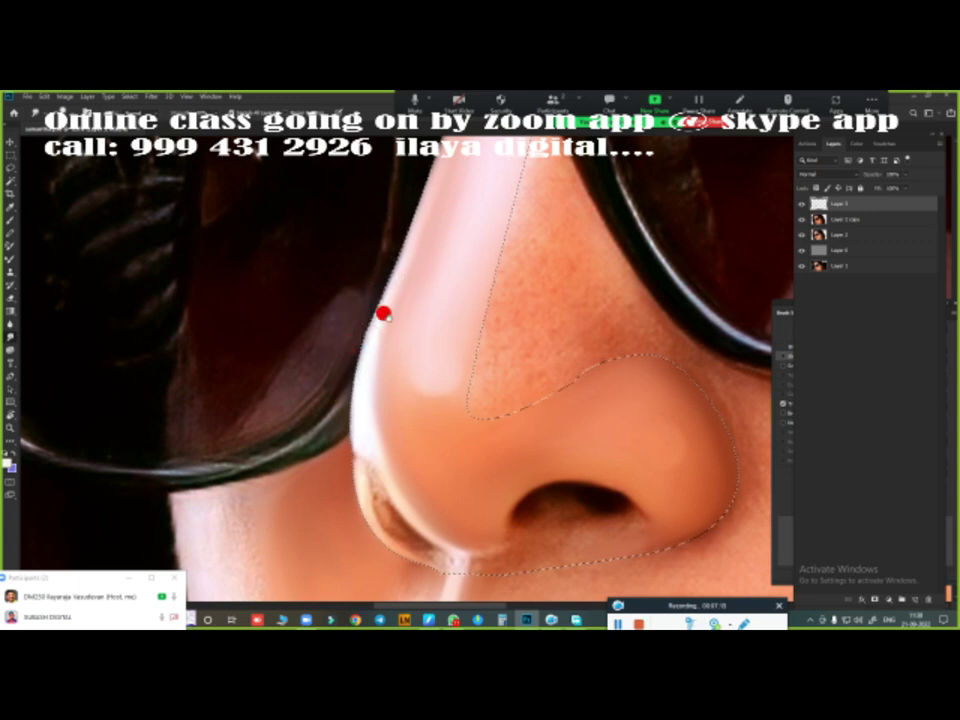
scroll(384, 313, "up", 2)
left_click_drag(375, 444, 383, 293)
left_click_drag(361, 368, 405, 255)
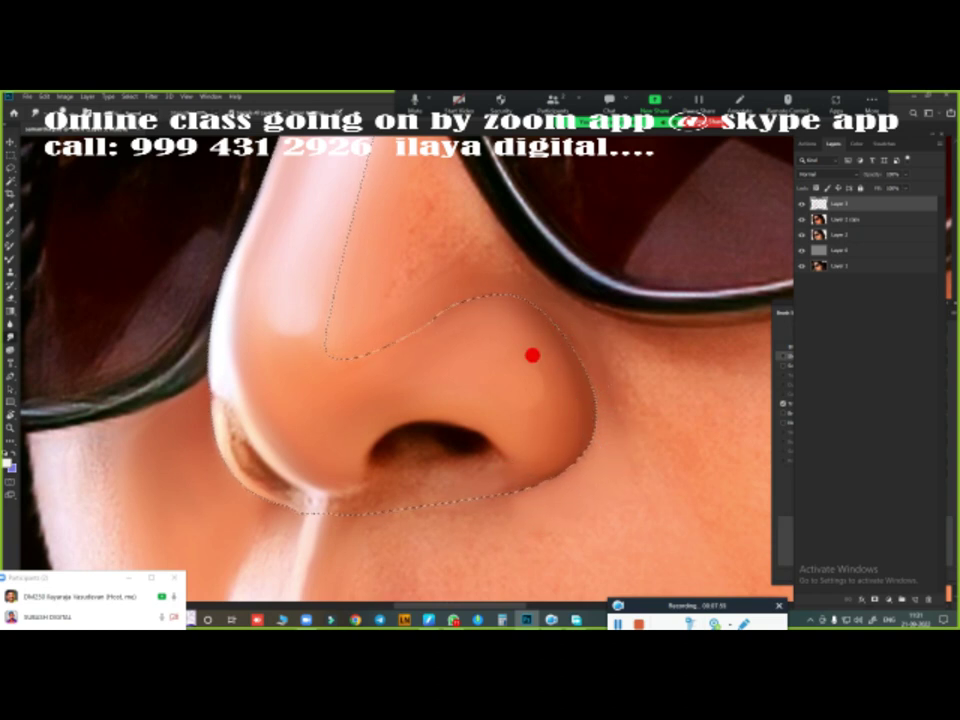
left_click_drag(604, 486, 579, 336)
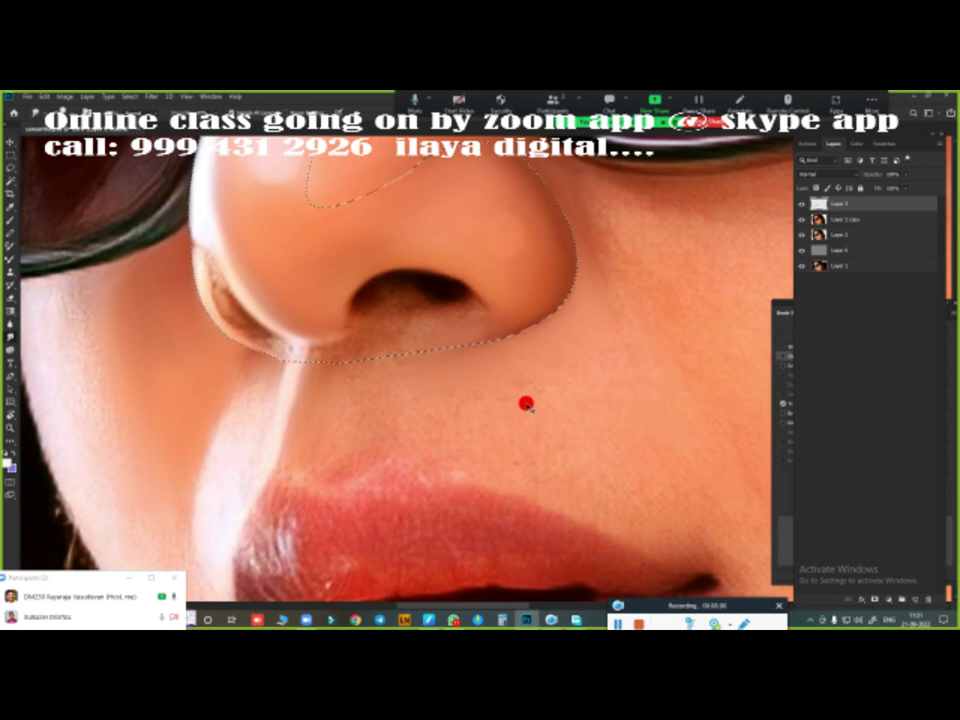
- Deselect the nose selection with Ctrl+D
key("ctrl+d")
scroll(482, 411, "down", 3)
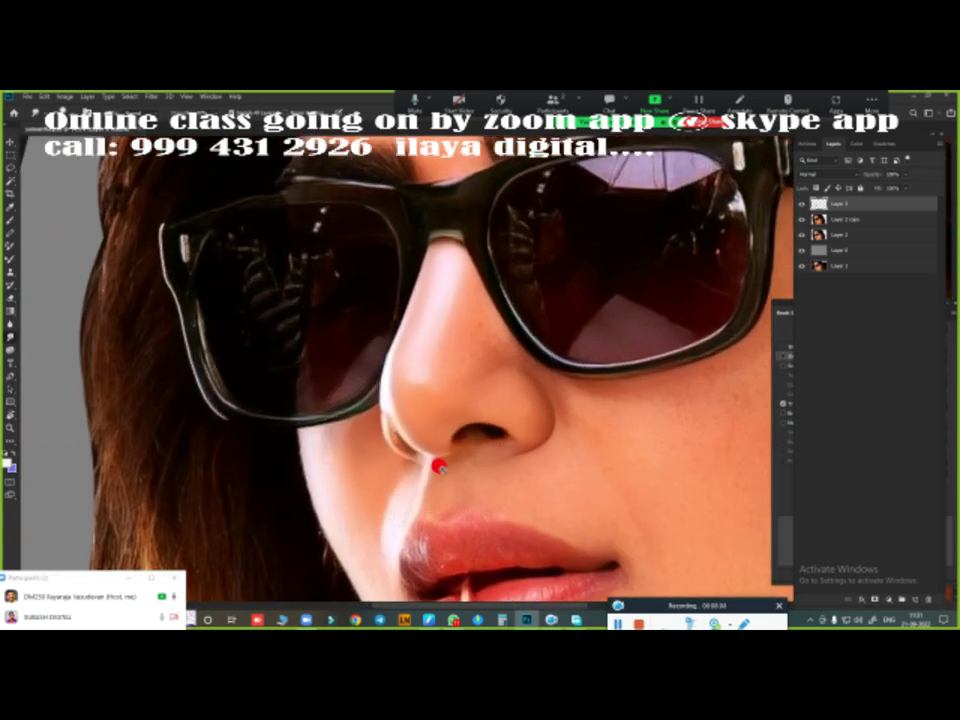
scroll(429, 461, "up", 5)
scroll(511, 355, "up", 2)
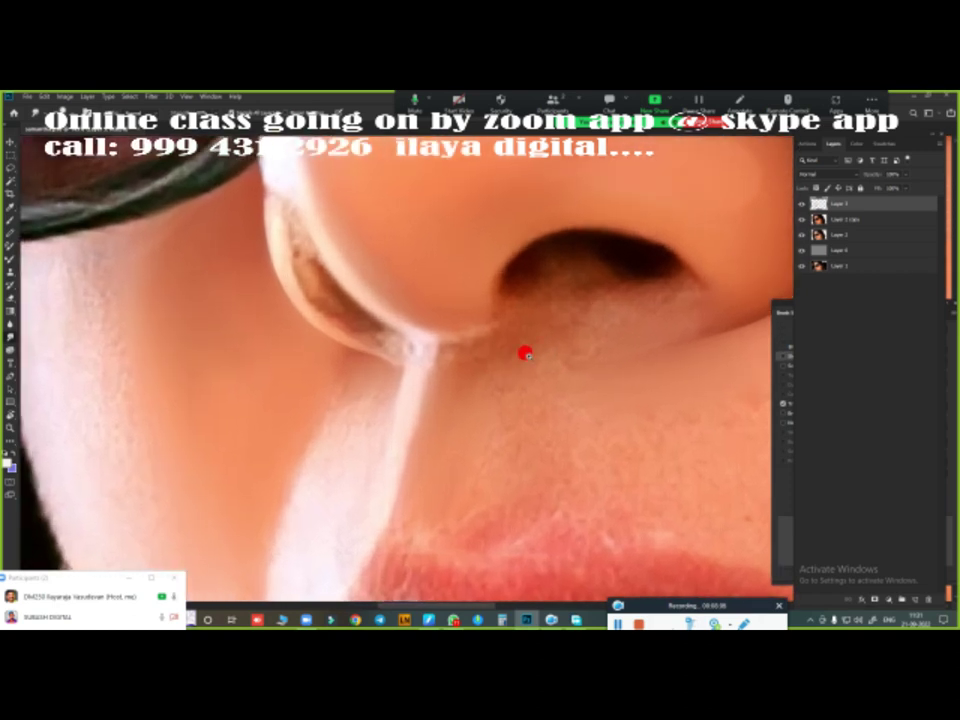
- Toggle the retouch layer on and off to compare the nose before and after
left_click(797, 203)
left_click(797, 203)
left_click(797, 204)
left_click(797, 205)
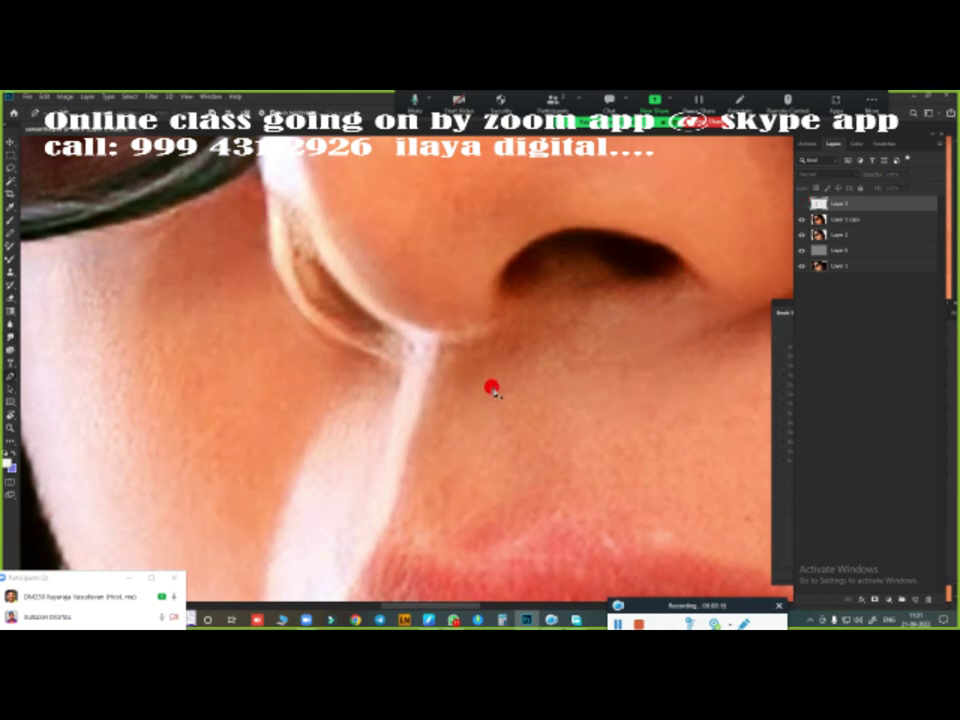
scroll(377, 384, "down", 3)
scroll(334, 392, "up", 3)
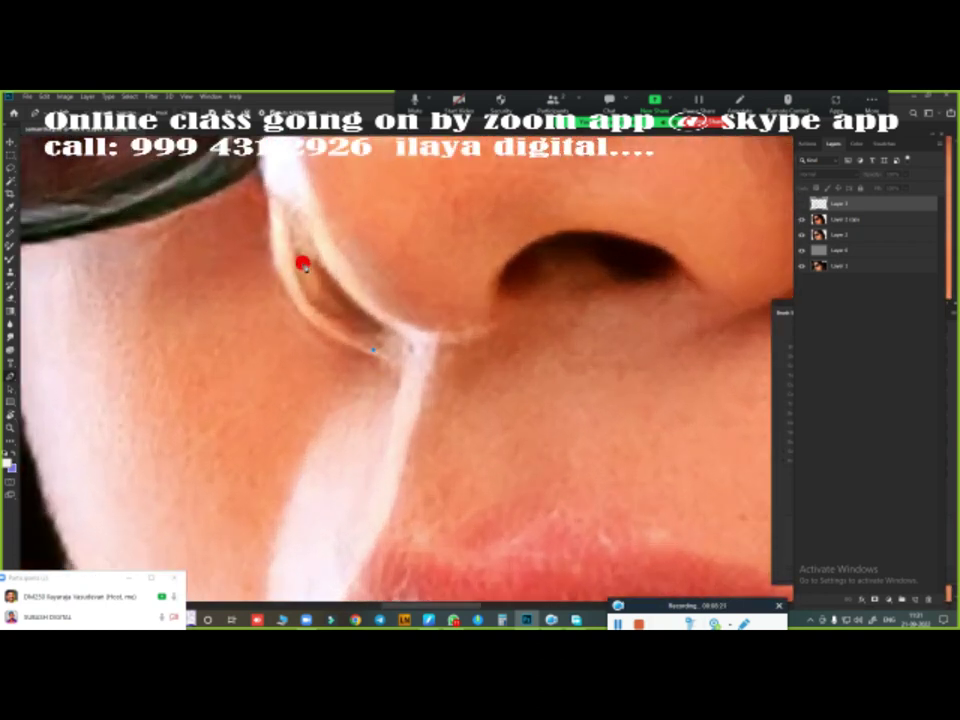
scroll(303, 265, "down", 3)
scroll(262, 272, "up", 1)
scroll(272, 270, "up", 1)
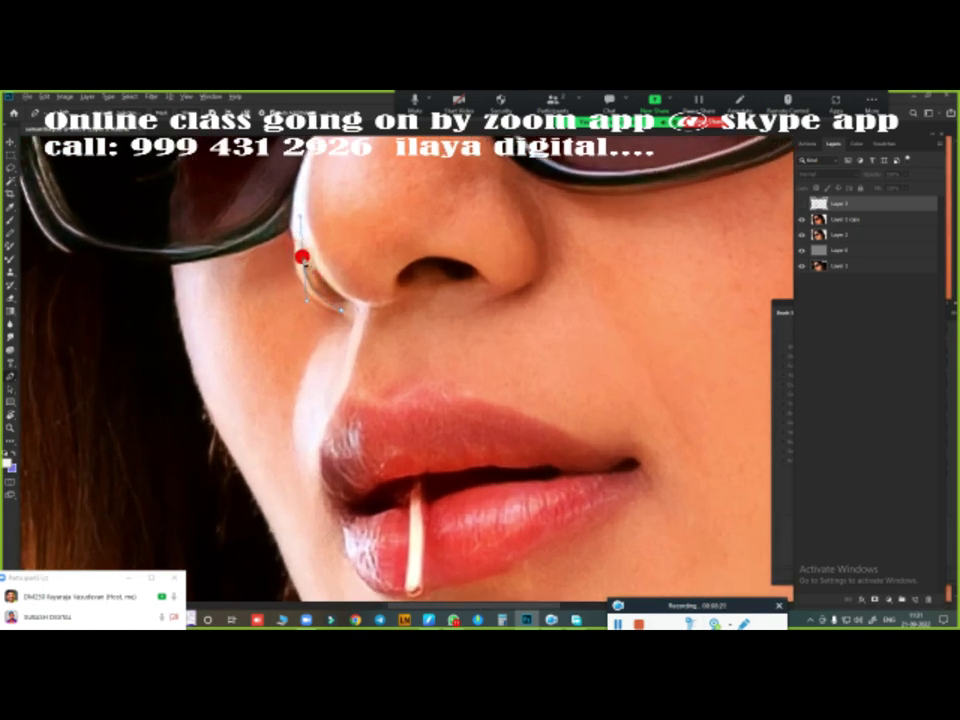
- Trace the nostril rim, under-nose area and white streak with a Pen path, then make it a selection
scroll(311, 272, "up", 2)
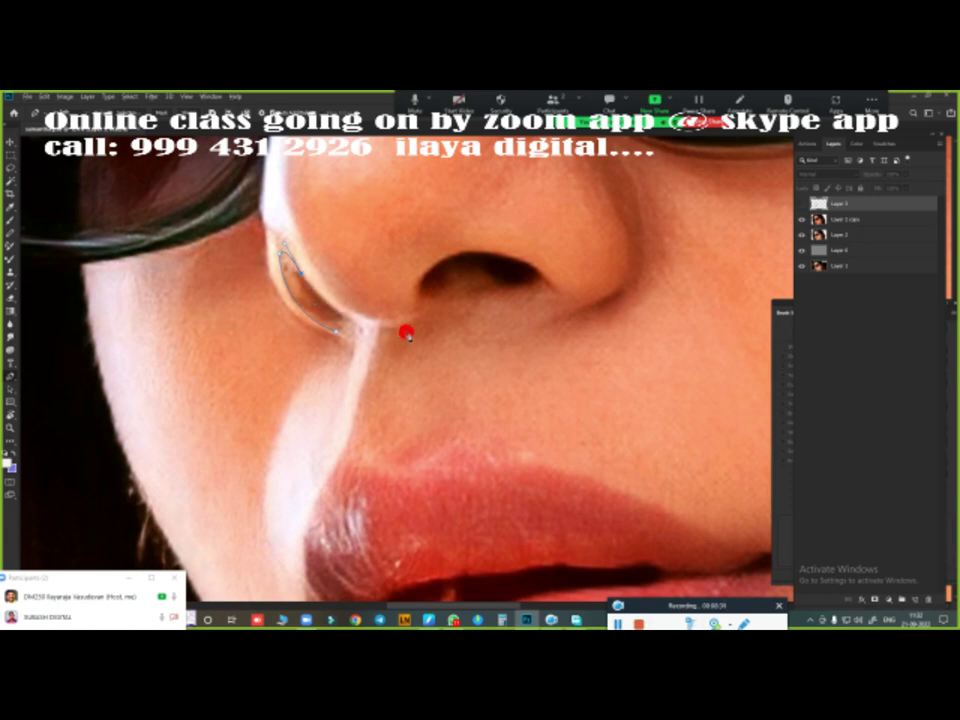
left_click_drag(412, 320, 436, 298)
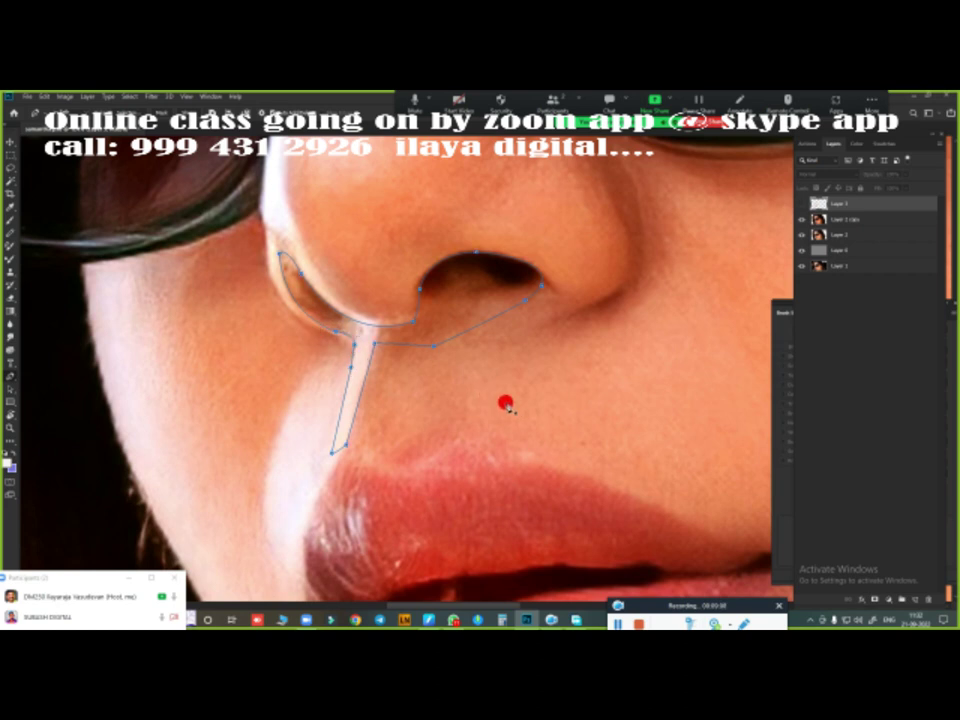
key("ctrl+Return")
- Show Layer 3 and brush lighter skin over the dark speckles inside the nostril rim
left_click(800, 204)
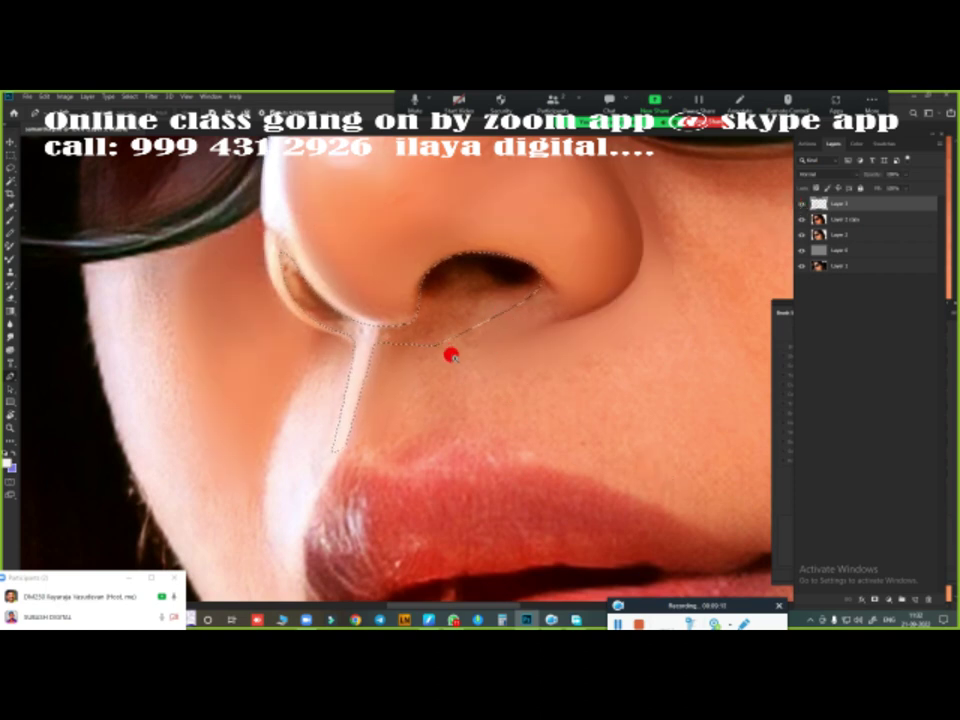
scroll(452, 356, "up", 3)
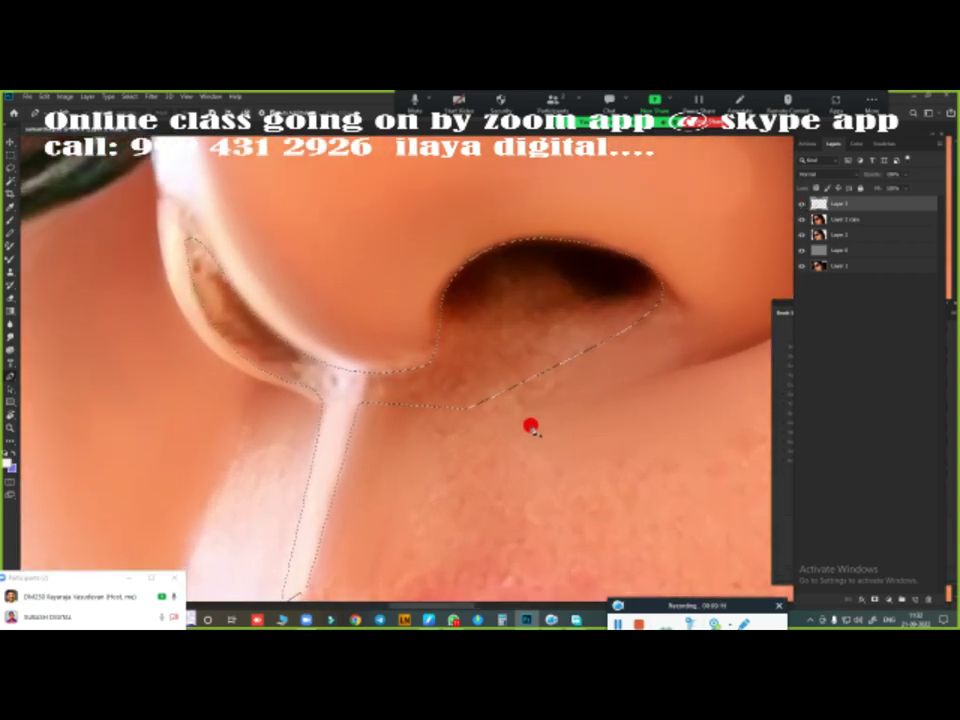
key("b")
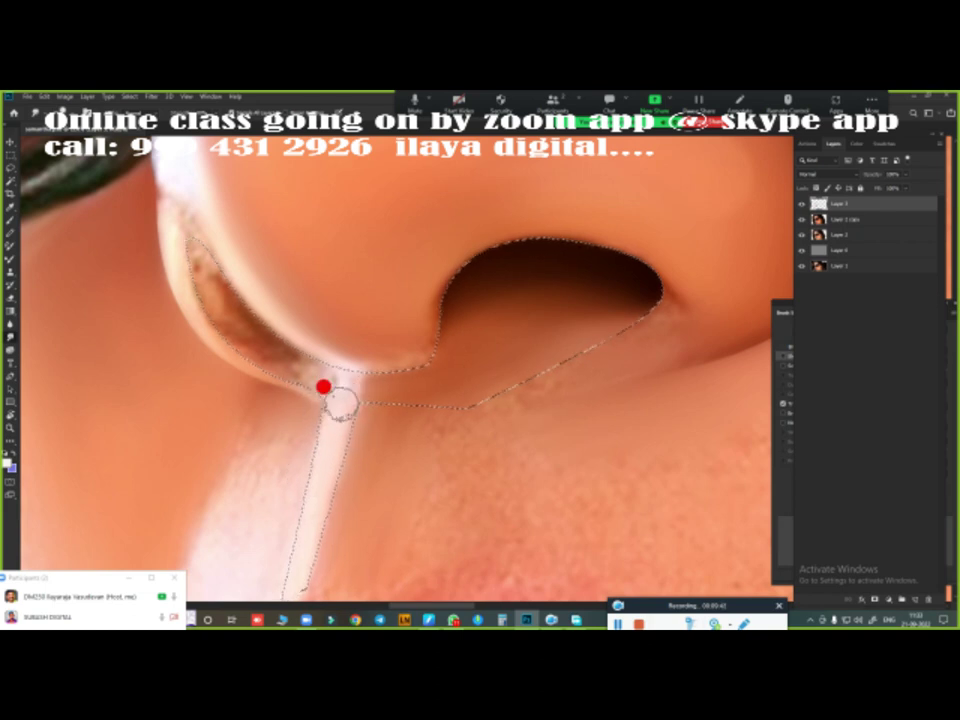
left_click_drag(332, 357, 232, 302)
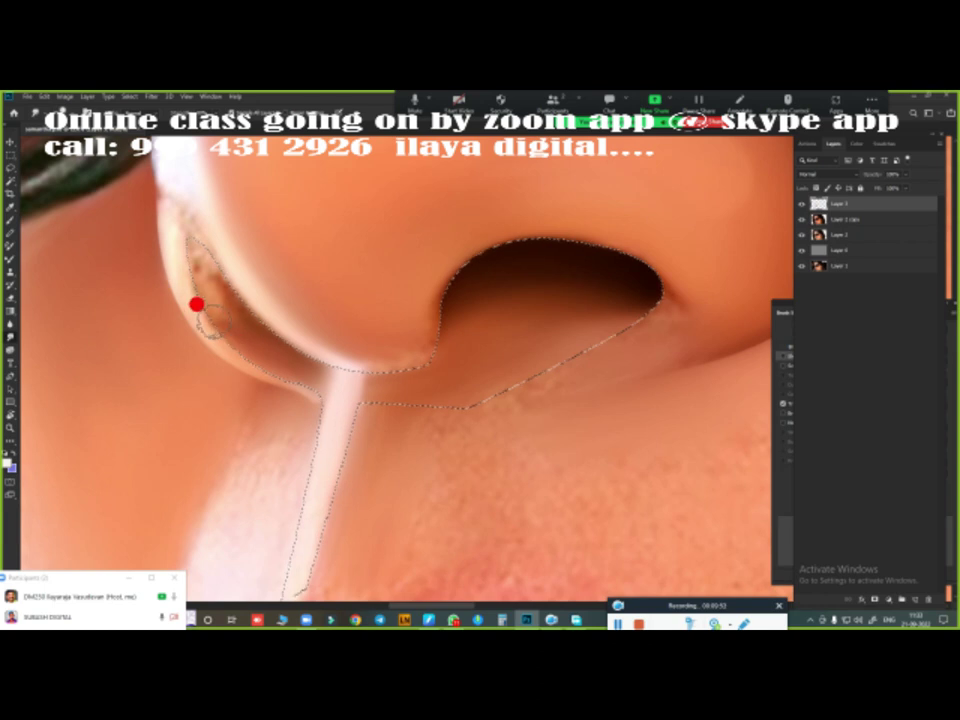
left_click_drag(216, 296, 184, 250)
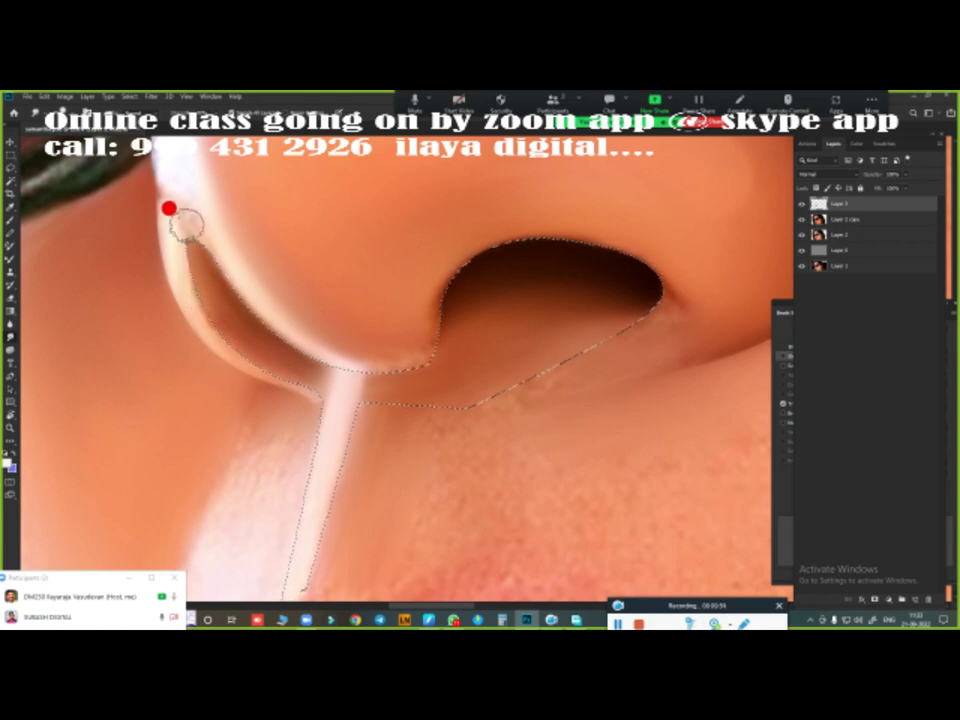
- Smooth the skin below the nostril and paint out the white streak down toward the lip
left_click_drag(169, 208, 217, 286)
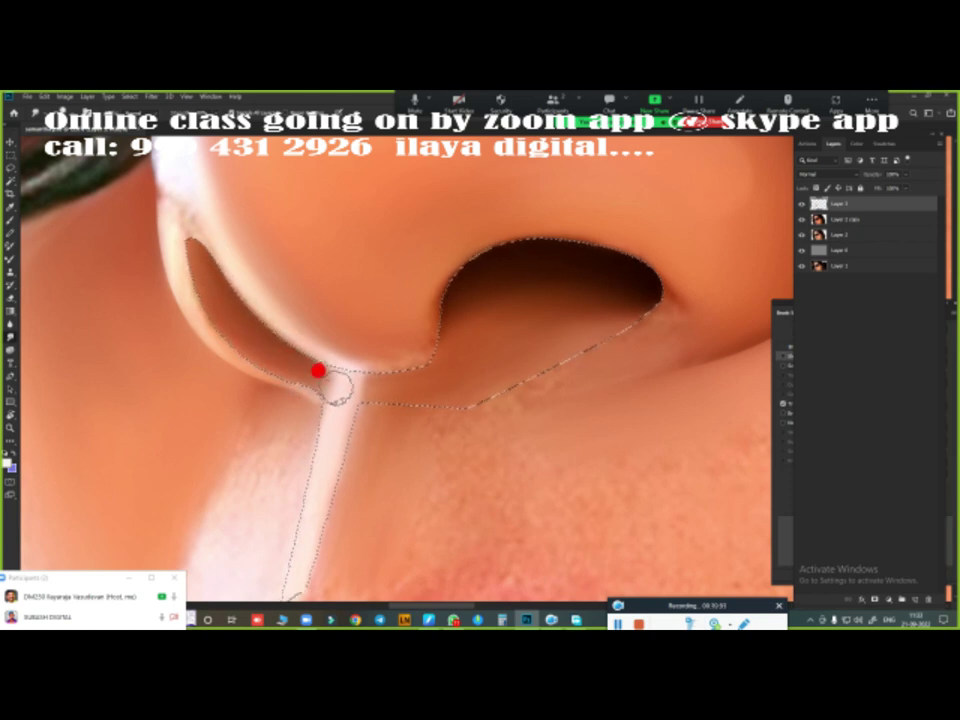
left_click_drag(255, 392, 450, 456)
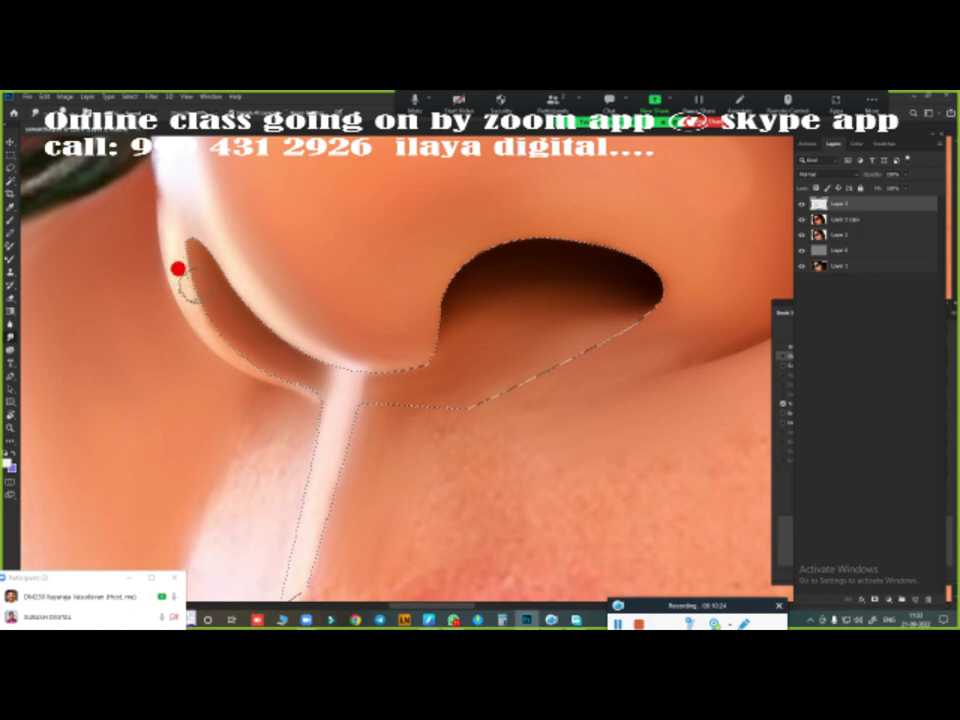
left_click_drag(339, 424, 302, 398)
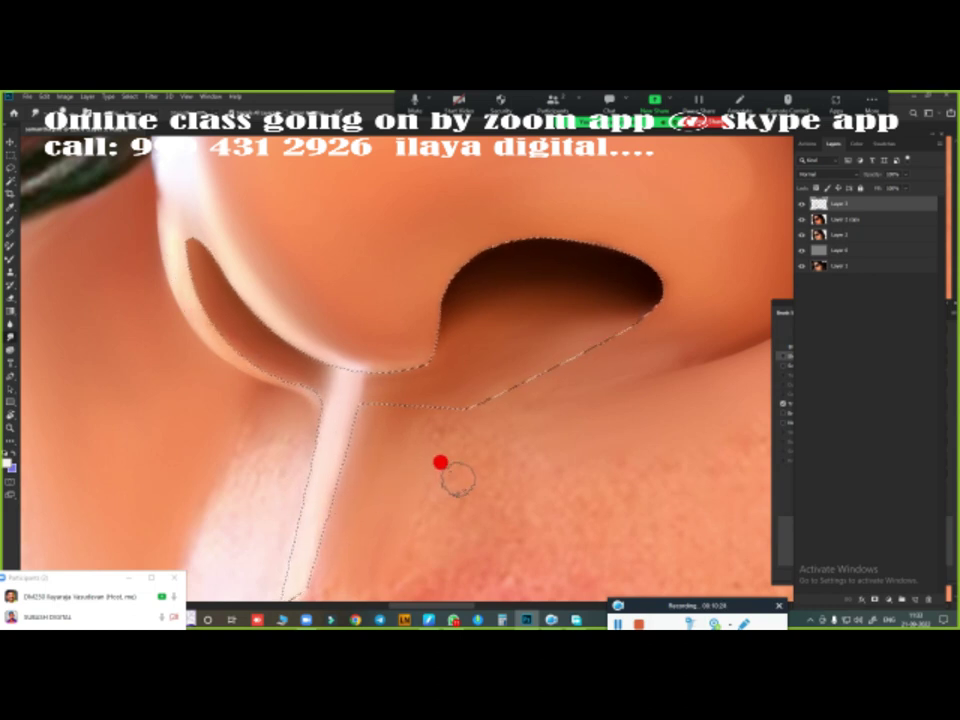
left_click_drag(459, 469, 489, 401)
left_click_drag(357, 350, 324, 448)
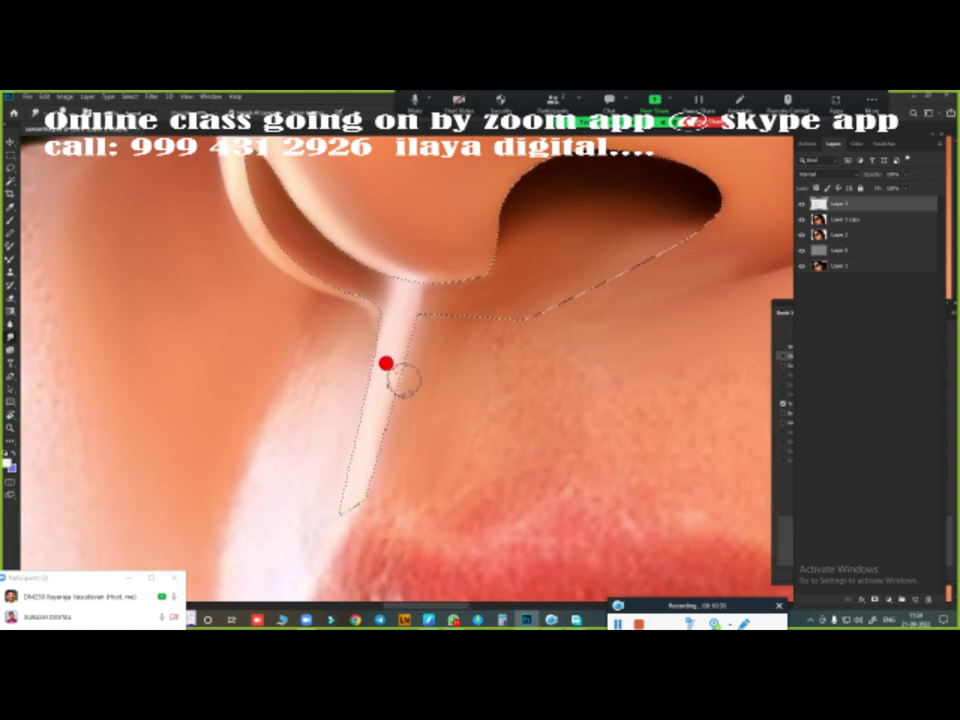
left_click_drag(386, 362, 364, 467)
- Zoom out and back in to review the smoothed nostril and white streak
scroll(525, 386, "down", 2)
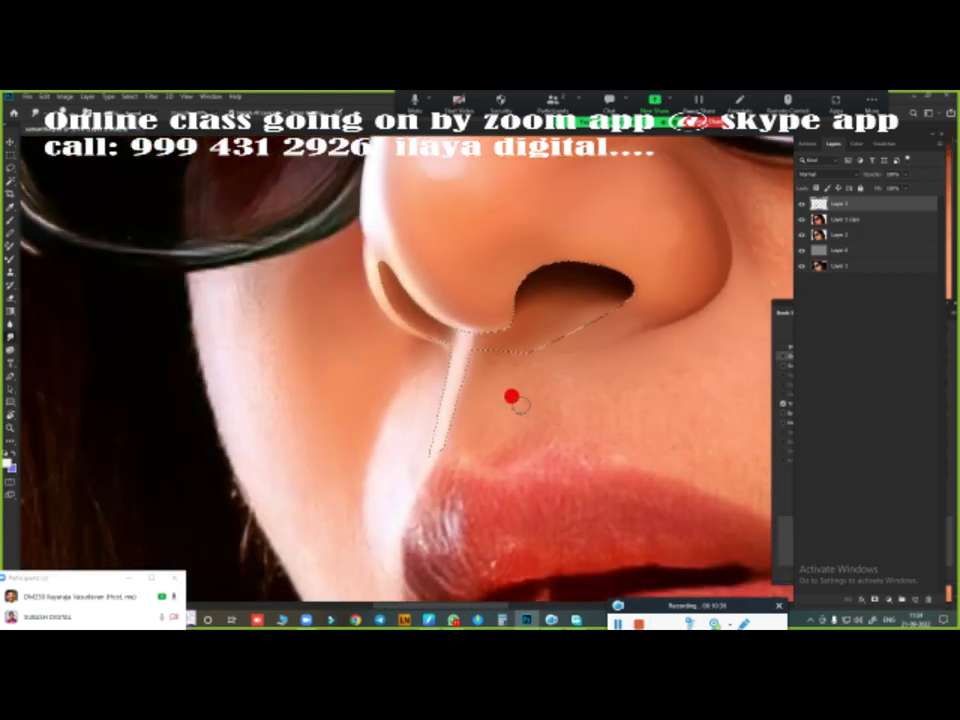
scroll(520, 403, "down", 3)
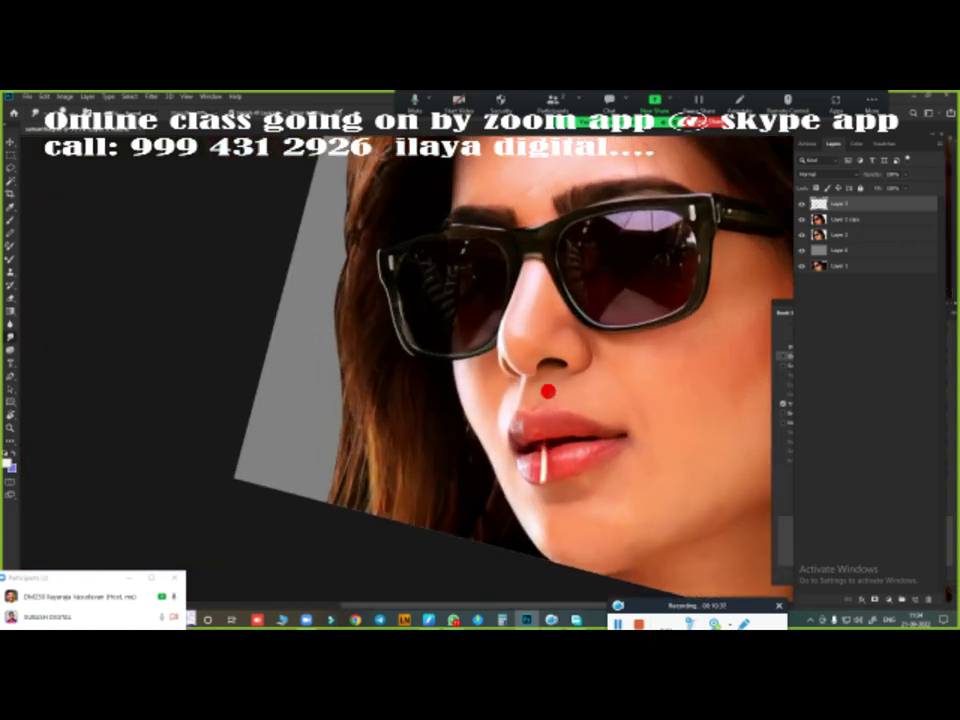
scroll(520, 368, "up", 2)
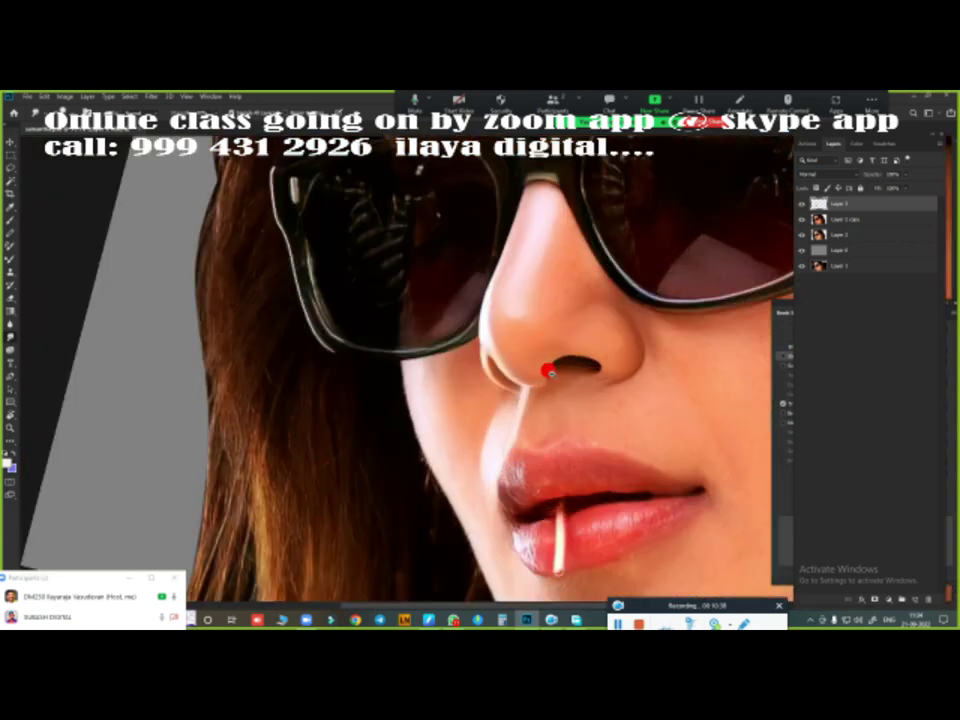
scroll(553, 375, "up", 3)
scroll(604, 369, "up", 2)
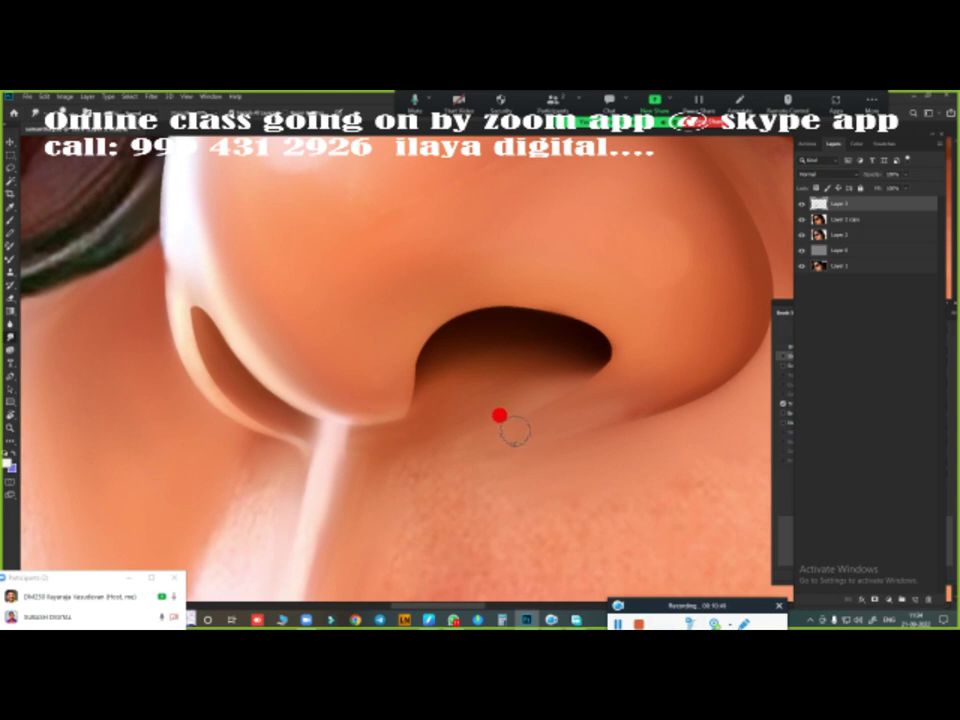
scroll(457, 422, "down", 6)
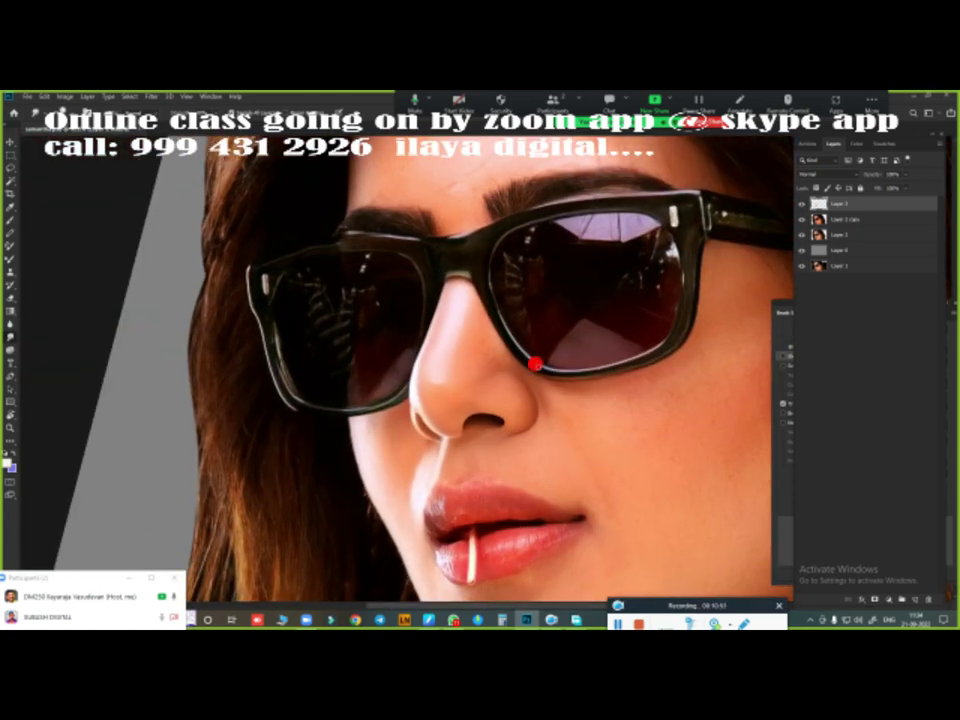
scroll(449, 377, "up", 10)
scroll(531, 353, "up", 2)
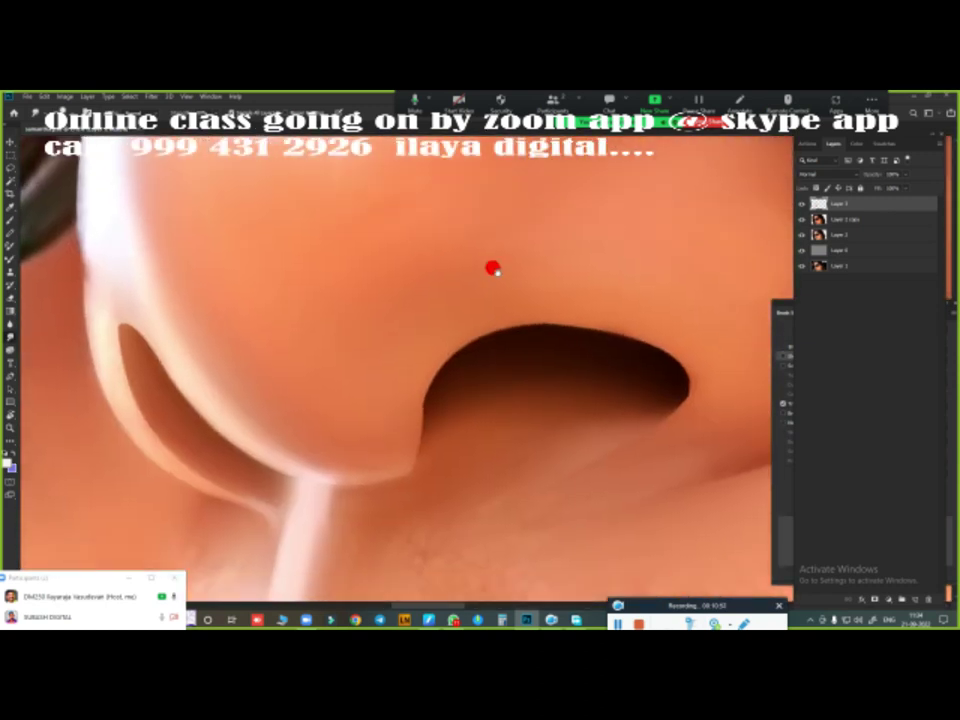
scroll(471, 343, "right", 2)
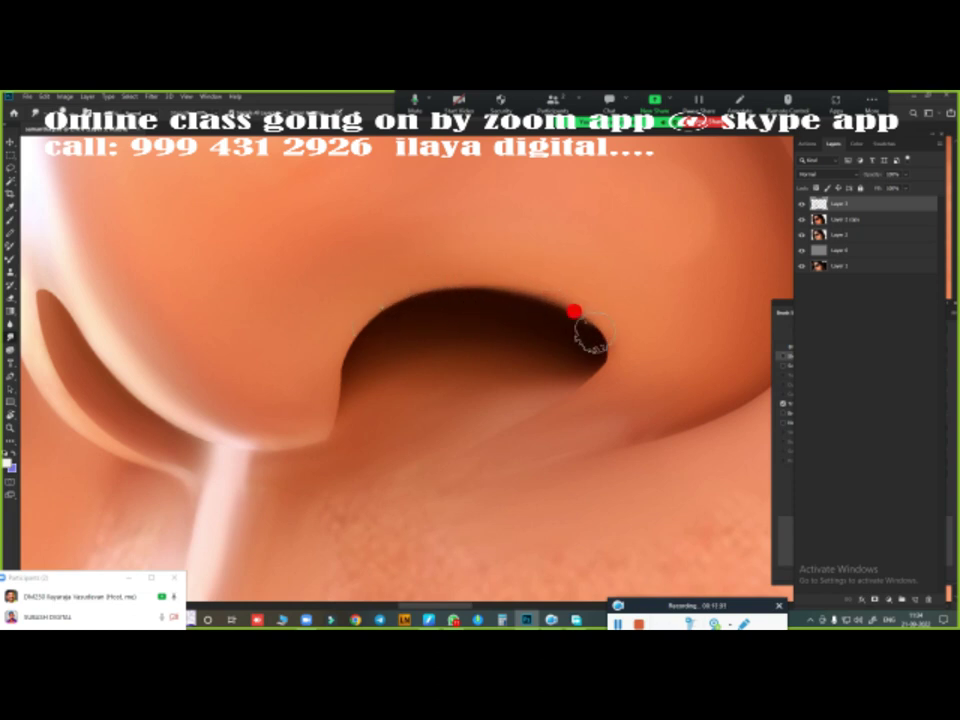
- Paint skin tone along the nose's left edge and soften the nostril slit highlight
mouse_move(590, 346)
left_mouse_down()
mouse_move(564, 364)
mouse_move(579, 369)
mouse_move(546, 337)
mouse_move(567, 322)
mouse_move(574, 343)
mouse_move(557, 321)
mouse_move(435, 315)
mouse_move(366, 349)
mouse_move(497, 300)
mouse_move(508, 360)
mouse_move(358, 358)
mouse_move(335, 427)
mouse_move(345, 396)
mouse_move(338, 413)
left_mouse_up()
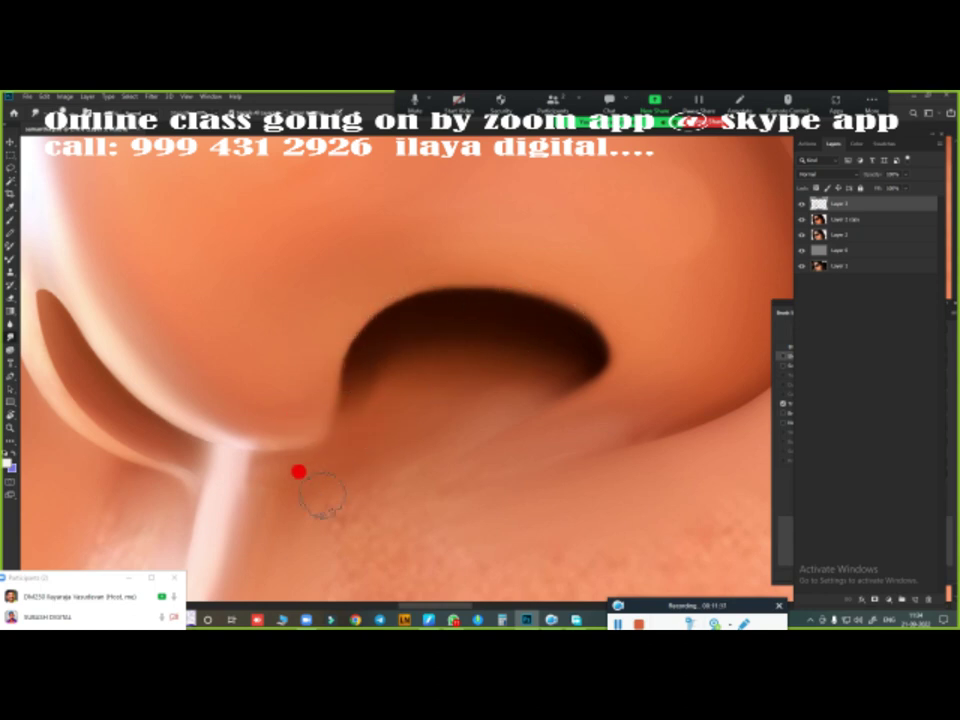
left_click_drag(298, 471, 587, 401)
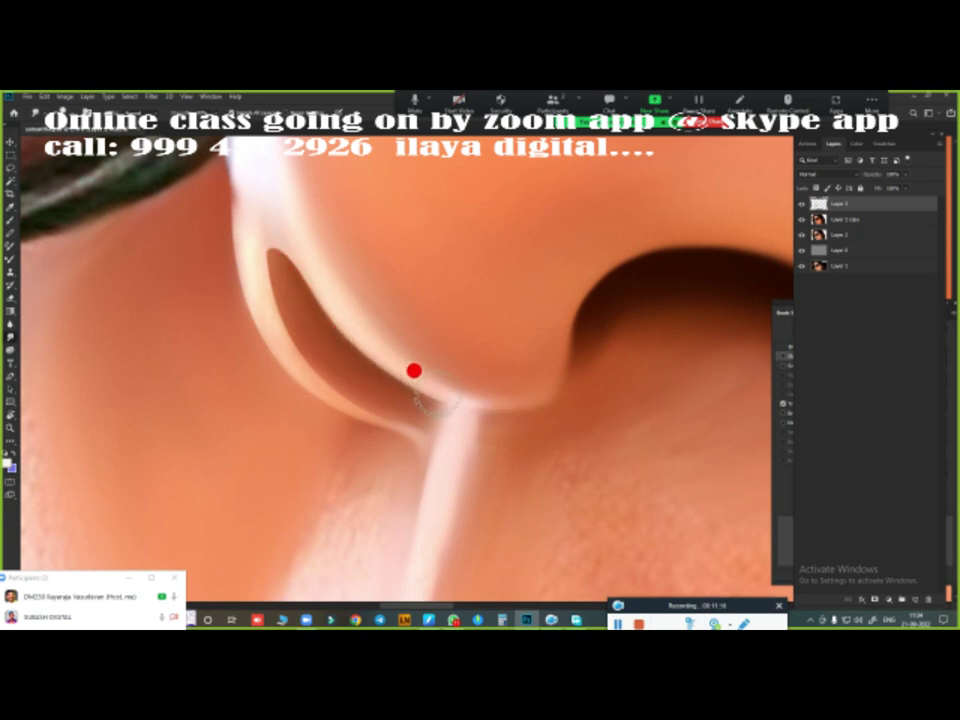
mouse_move(280, 253)
left_mouse_down()
mouse_move(299, 300)
mouse_move(268, 272)
mouse_move(309, 321)
mouse_move(268, 244)
mouse_move(319, 311)
mouse_move(240, 279)
mouse_move(320, 361)
left_mouse_up()
mouse_move(410, 425)
left_mouse_down()
mouse_move(257, 326)
mouse_move(317, 396)
mouse_move(381, 429)
left_mouse_up()
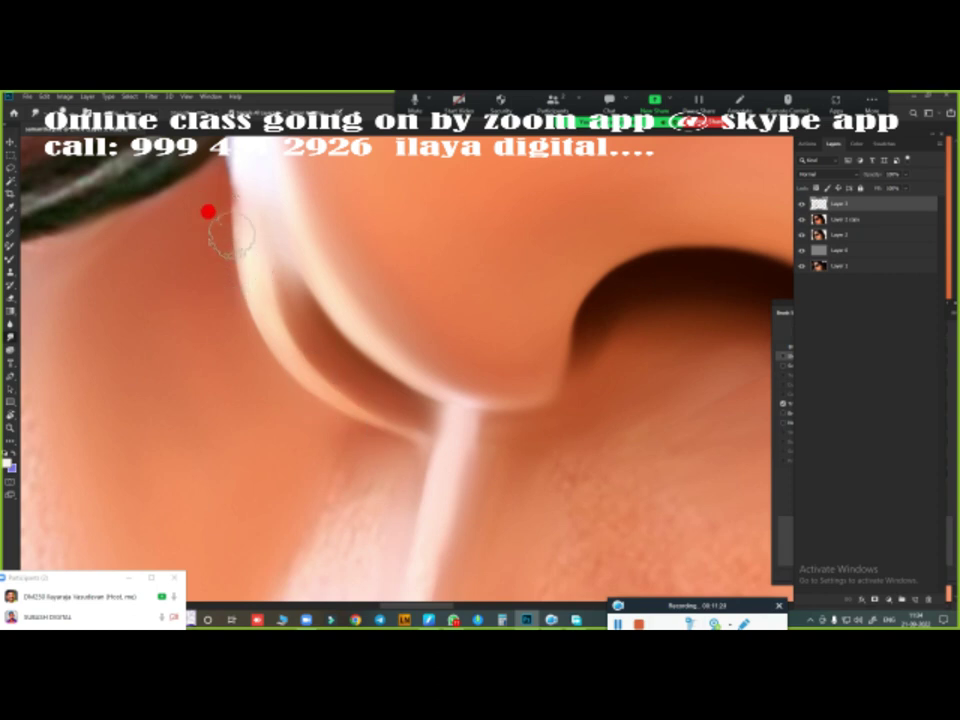
scroll(340, 380, "up", 1)
scroll(360, 440, "up", 2)
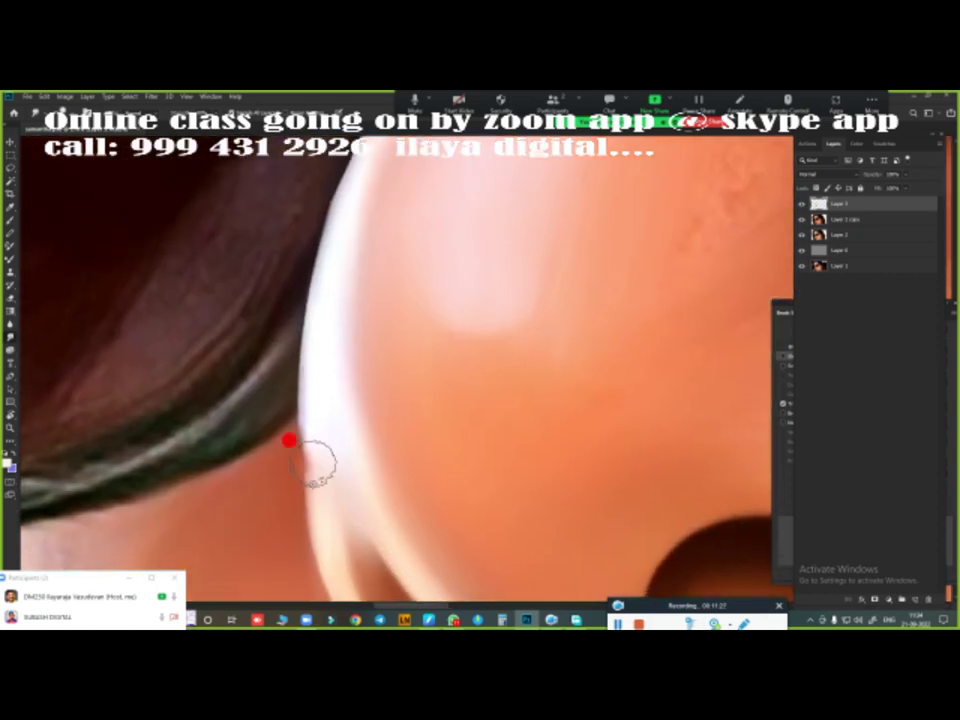
scroll(306, 506, "up", 2)
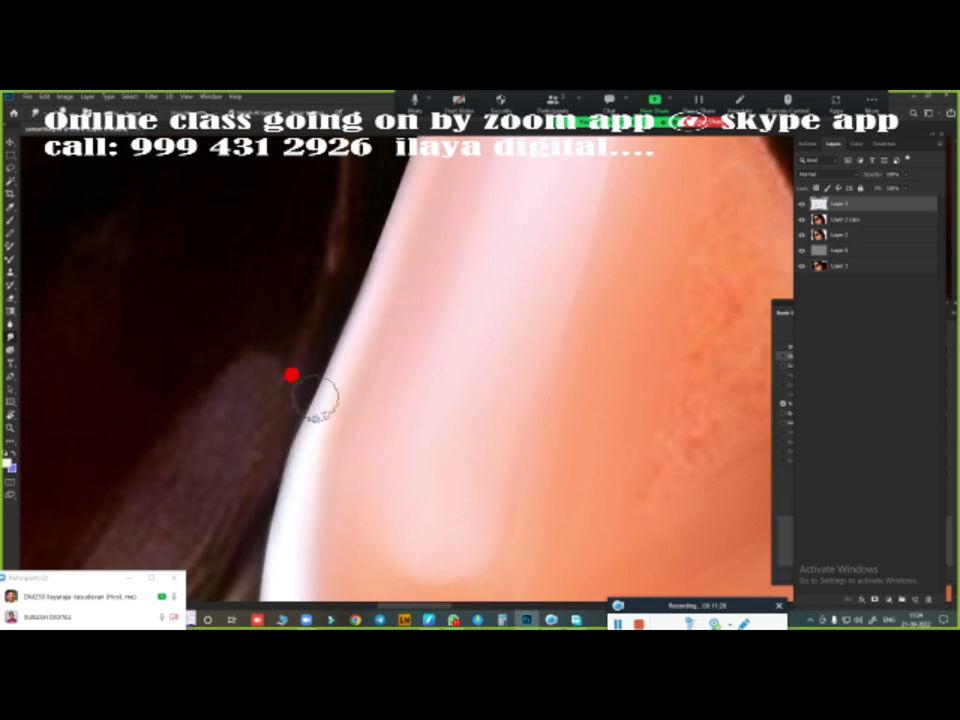
scroll(486, 366, "down", 1)
scroll(508, 348, "down", 1)
scroll(508, 348, "down", 1)
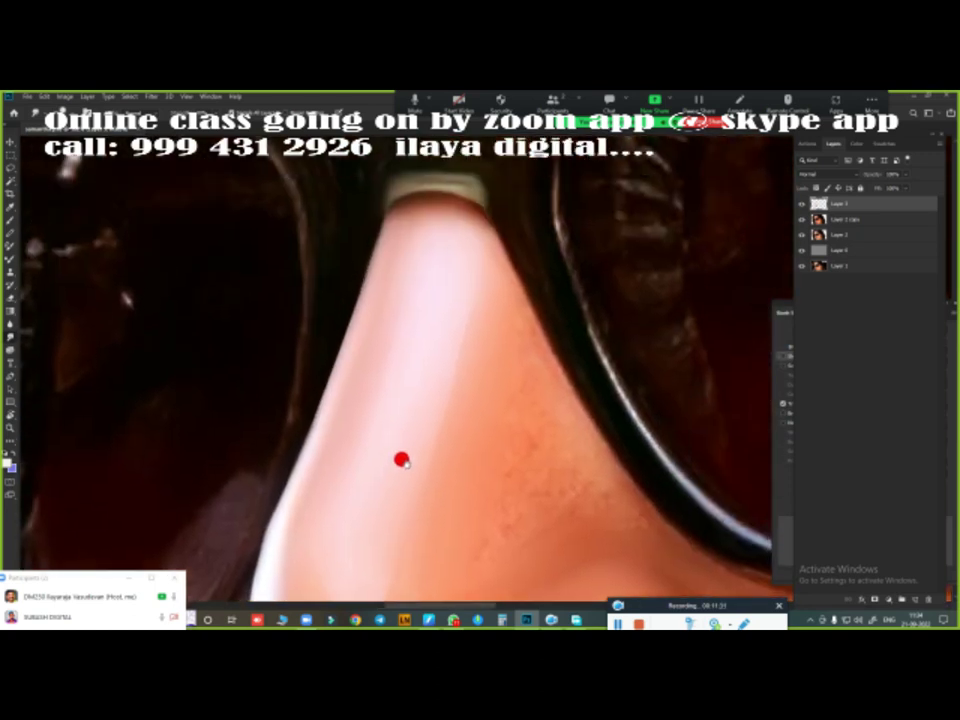
scroll(482, 366, "down", 2)
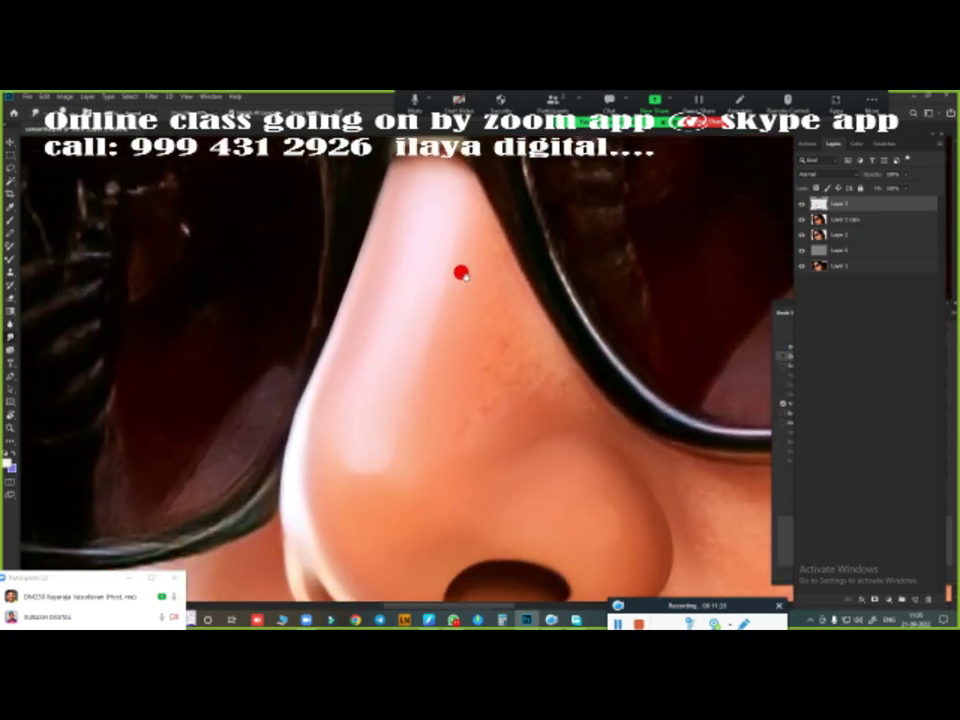
- Enlarge the brush and paint out the reddish speckles near the nose bridge
key("bracketright")
key("bracketright")
key("bracketright")
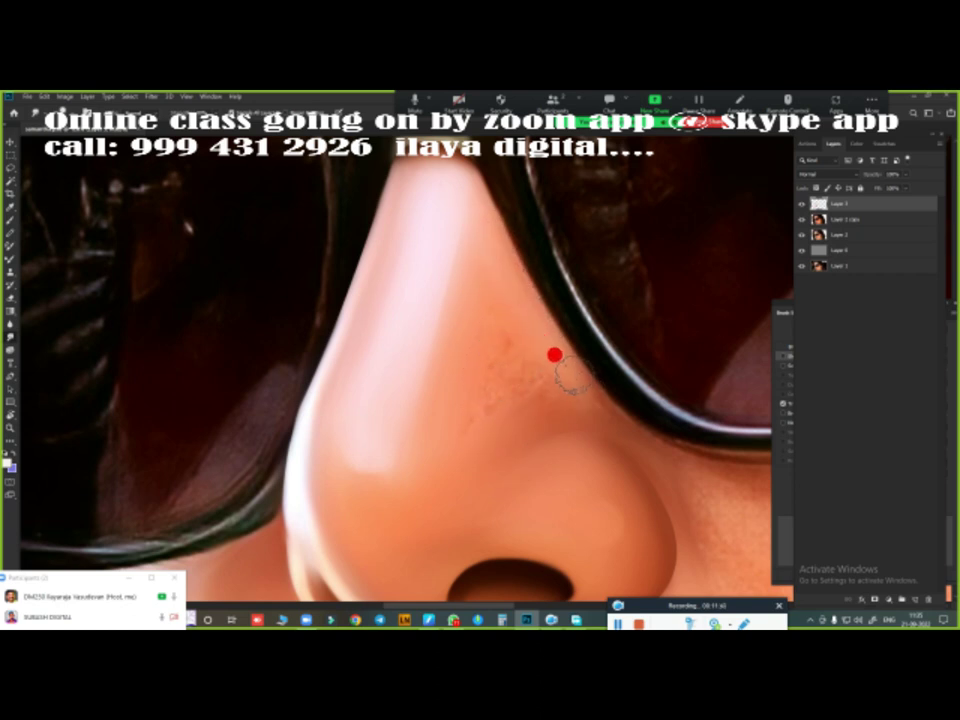
mouse_move(557, 371)
left_mouse_down()
mouse_move(461, 285)
mouse_move(441, 375)
mouse_move(465, 336)
mouse_move(466, 357)
mouse_move(484, 332)
mouse_move(519, 347)
mouse_move(444, 407)
mouse_move(489, 416)
left_mouse_up()
scroll(489, 420, "down", 2)
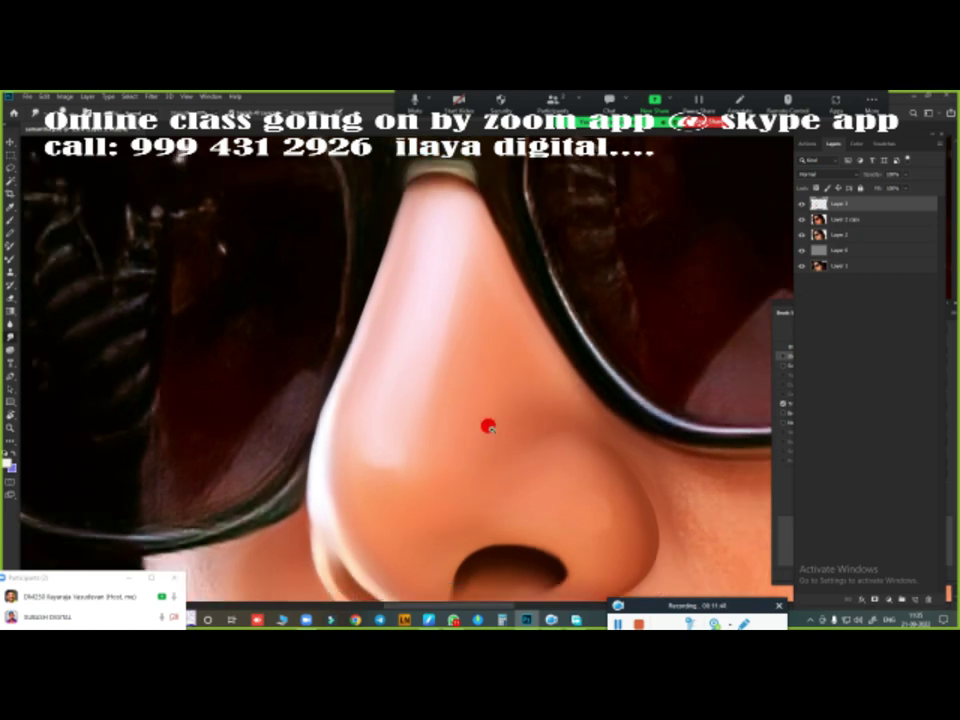
scroll(429, 324, "down", 2)
scroll(407, 274, "down", 1)
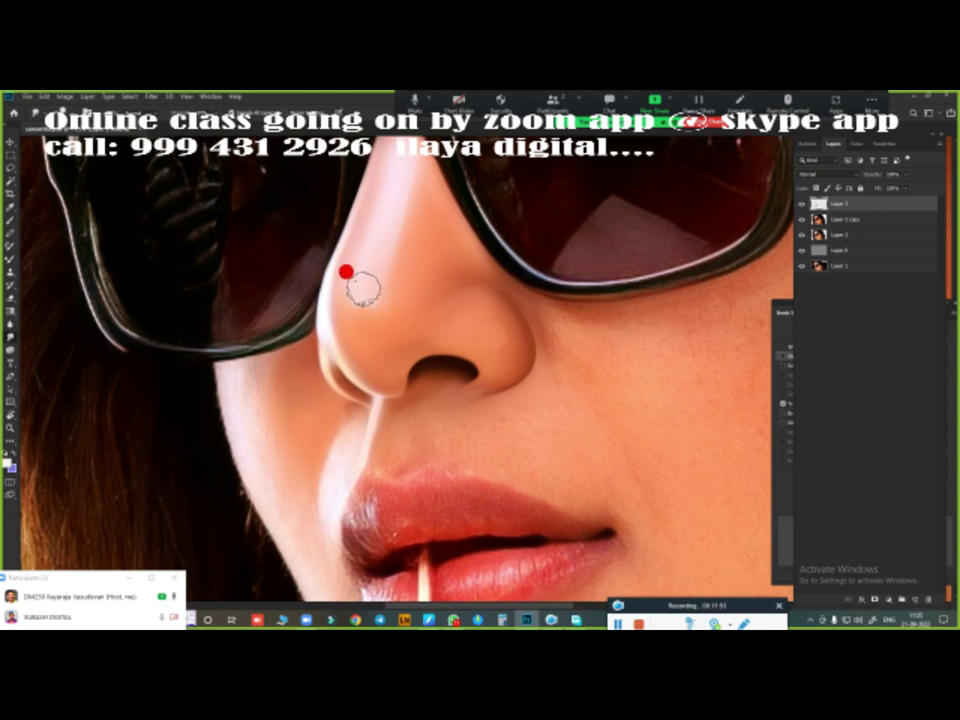
- Smooth the side of the nose and the skin around the nostril
left_click_drag(363, 289, 369, 287)
left_click_drag(433, 338, 427, 402)
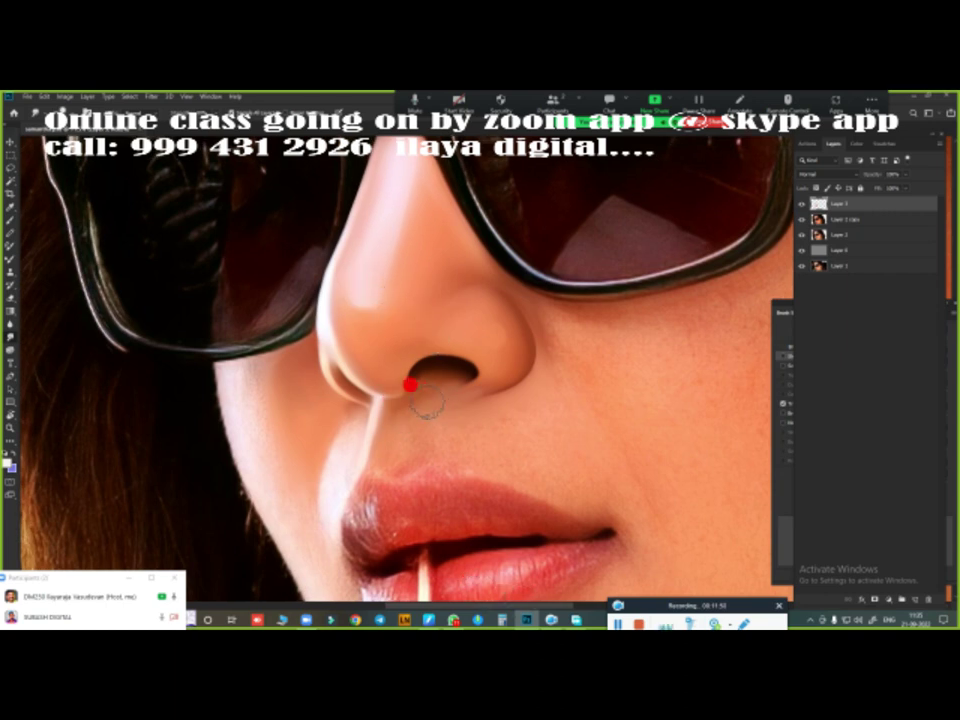
scroll(444, 407, "up", 2)
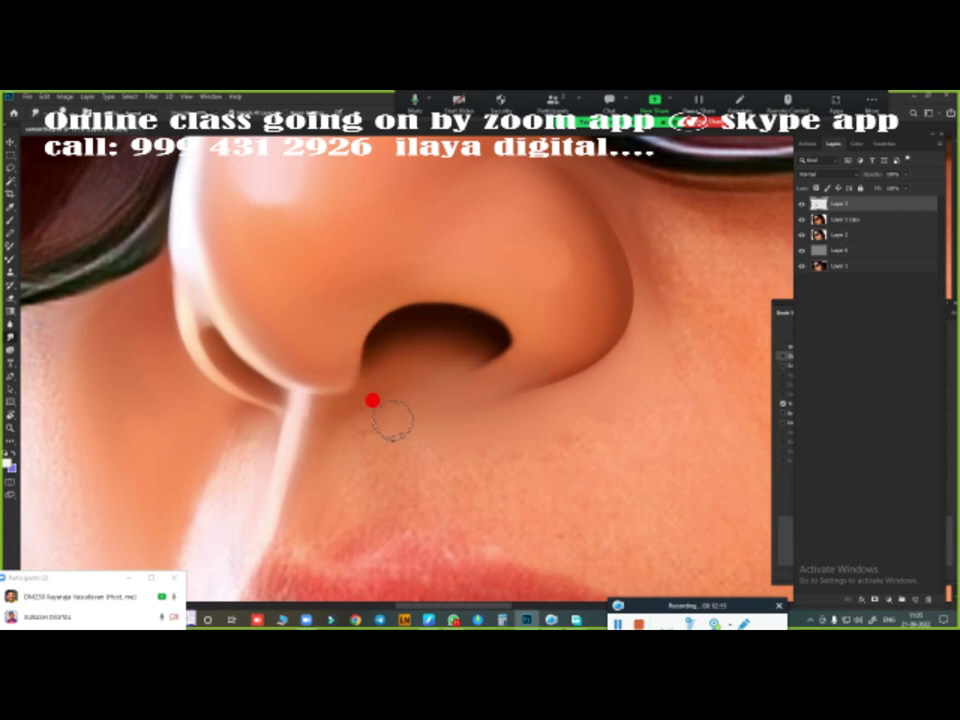
scroll(601, 385, "down", 1)
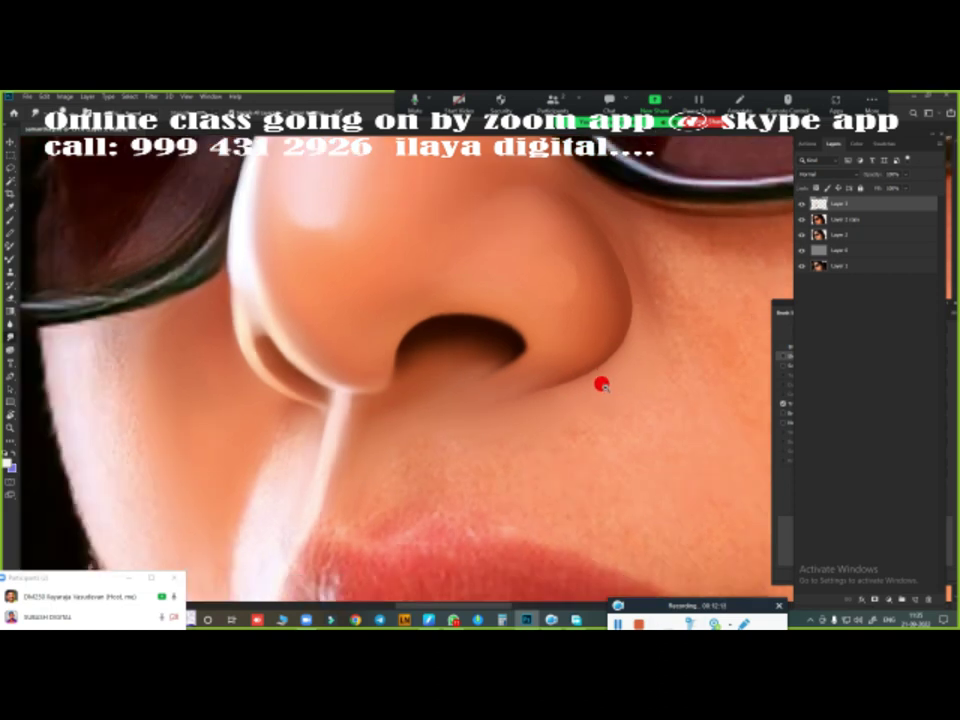
scroll(601, 385, "down", 3)
scroll(589, 369, "up", 1)
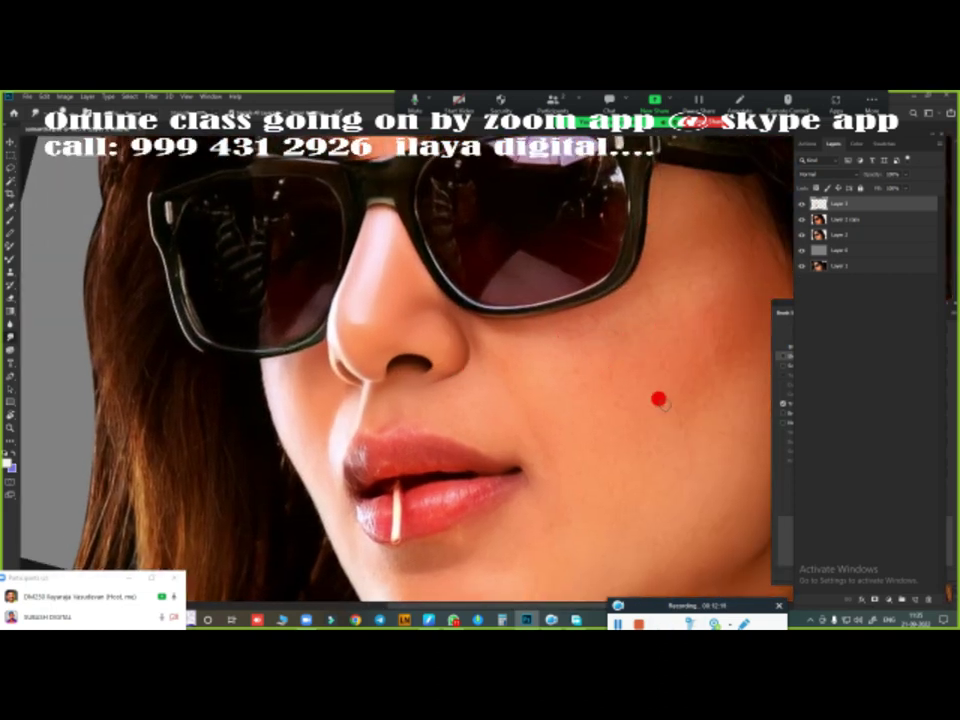
scroll(503, 266, "up", 1)
scroll(512, 330, "up", 1)
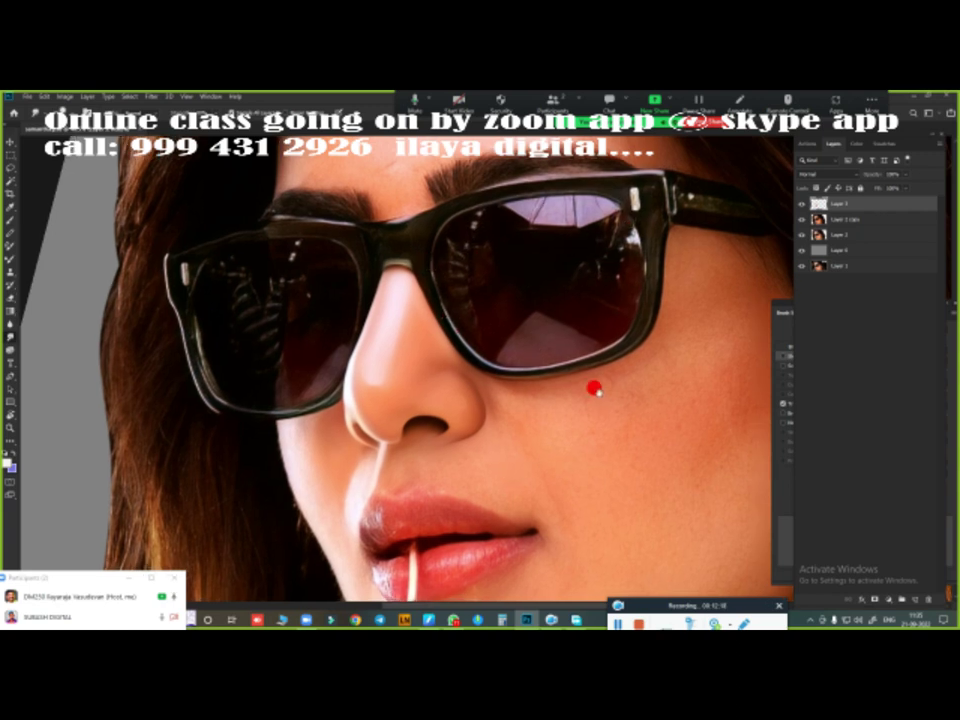
mouse_move(591, 388)
left_mouse_down()
mouse_move(502, 366)
mouse_move(484, 315)
left_mouse_up()
scroll(520, 387, "down", 2)
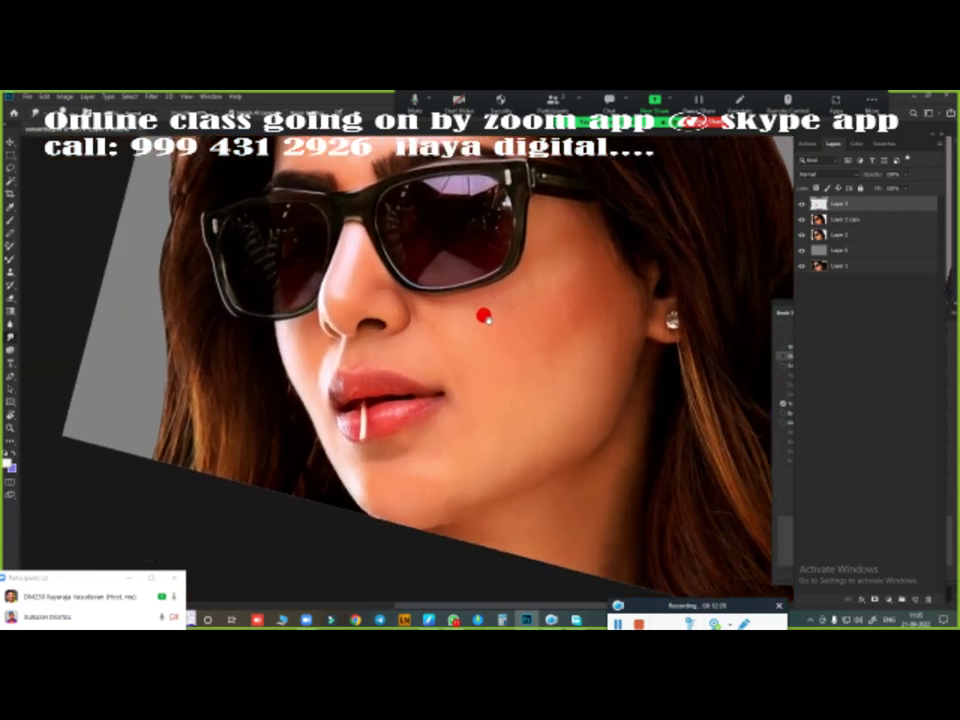
scroll(409, 364, "up", 3)
scroll(439, 364, "up", 1)
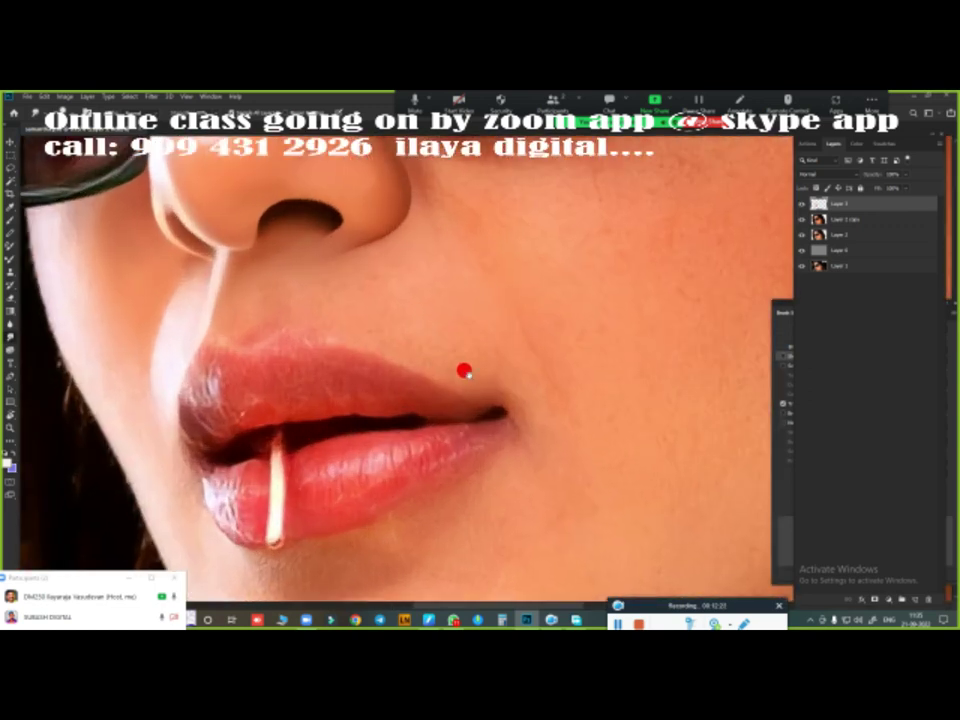
left_click_drag(538, 386, 537, 372)
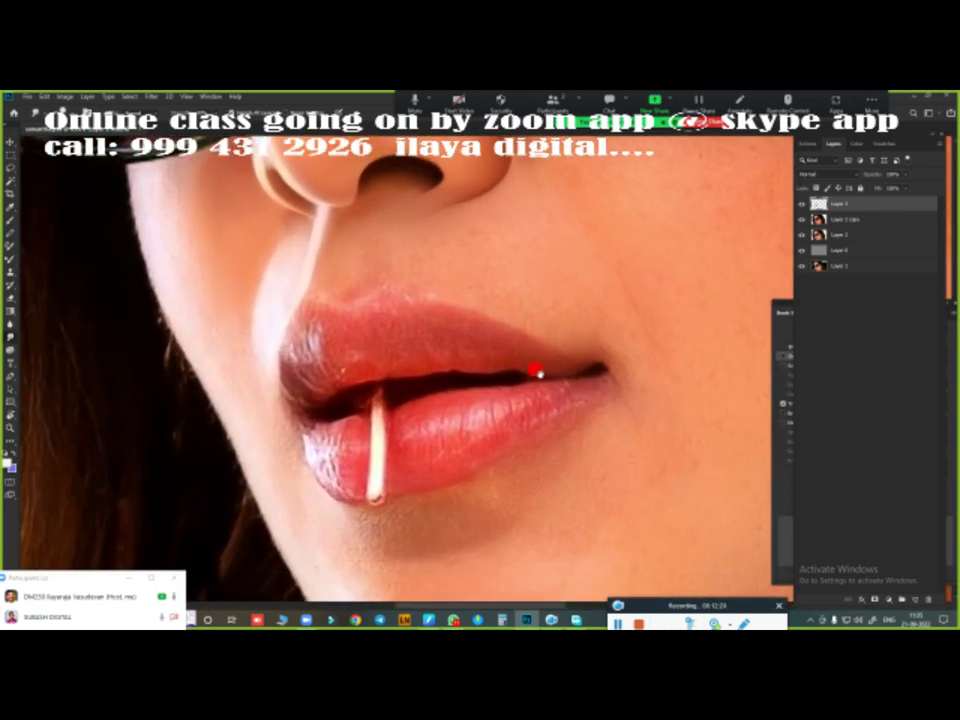
scroll(451, 398, "down", 2)
scroll(493, 401, "up", 3)
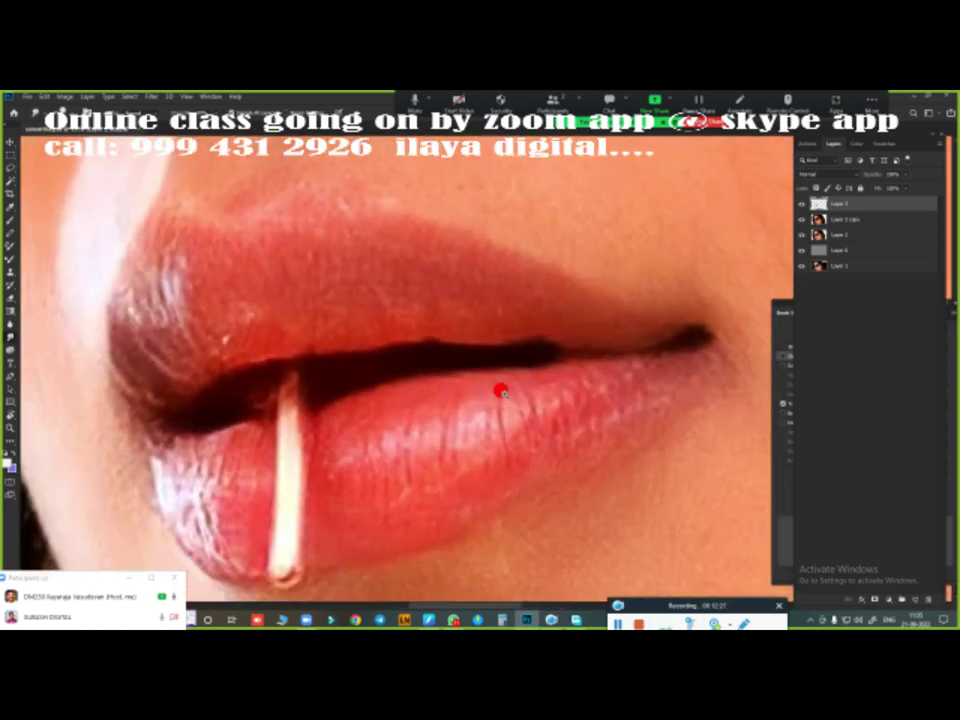
scroll(480, 387, "down", 1)
left_click_drag(480, 387, 550, 355)
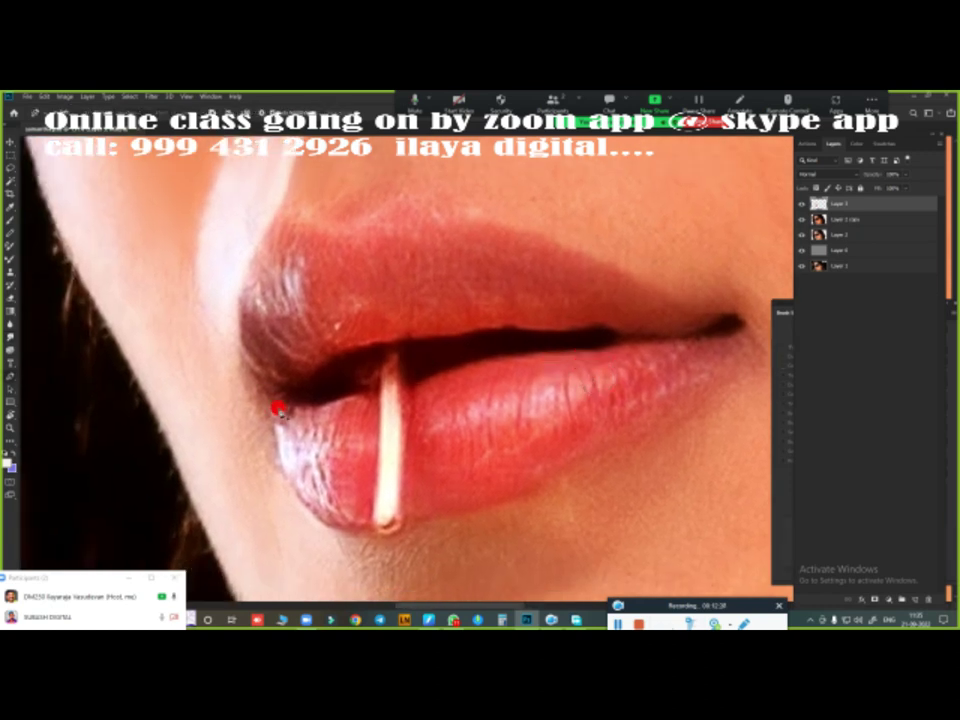
scroll(280, 410, "down", 2)
scroll(282, 418, "up", 1)
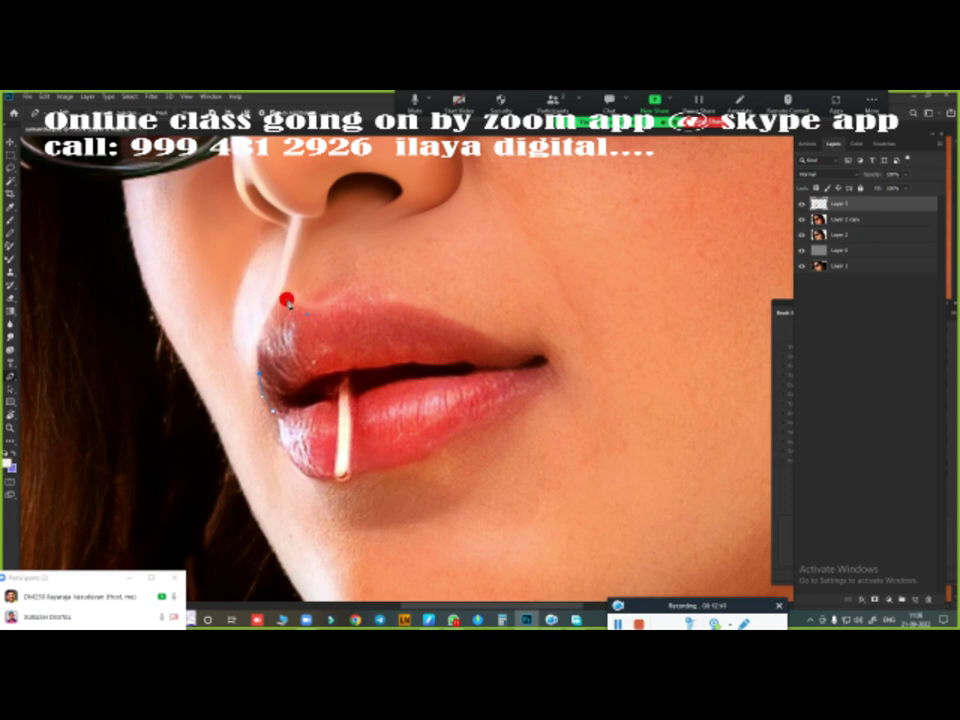
- Trace a Pen path around both lips, restarting and undoing misplaced upper-lip anchors
left_click_drag(281, 299, 307, 271)
left_click_drag(319, 307, 333, 316)
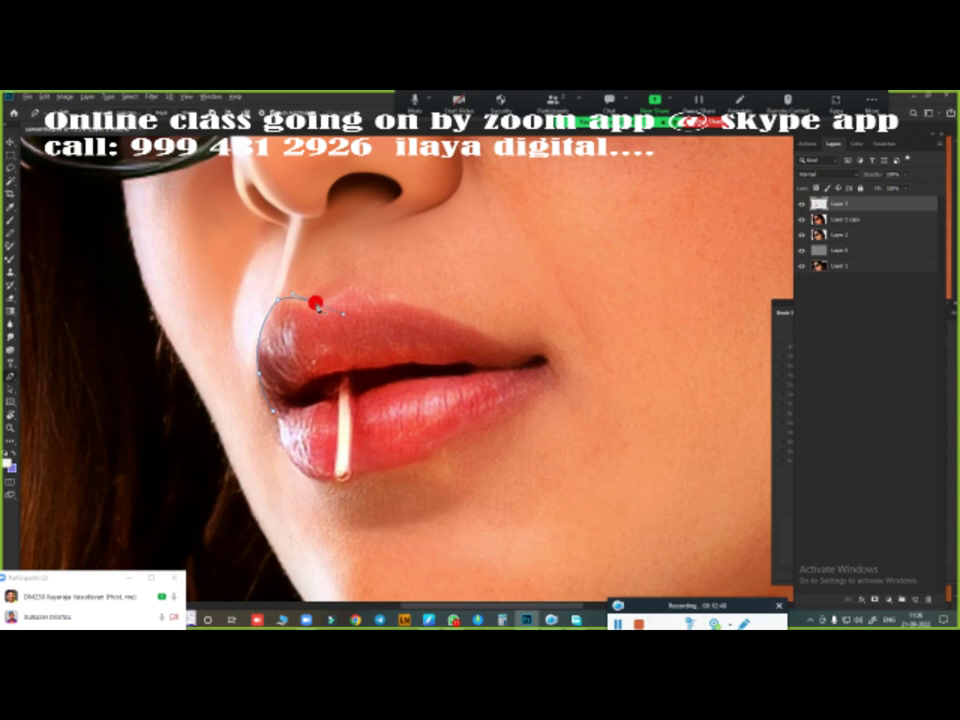
left_click_drag(371, 292, 384, 297)
key("ctrl+Return")
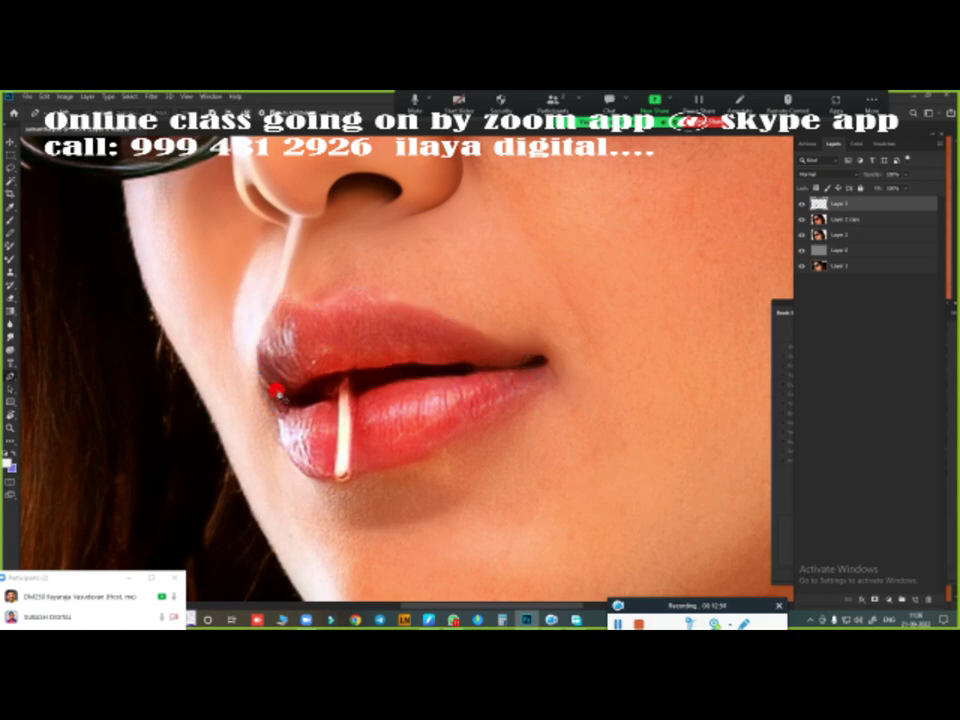
left_click(277, 418)
left_click_drag(270, 306, 298, 300)
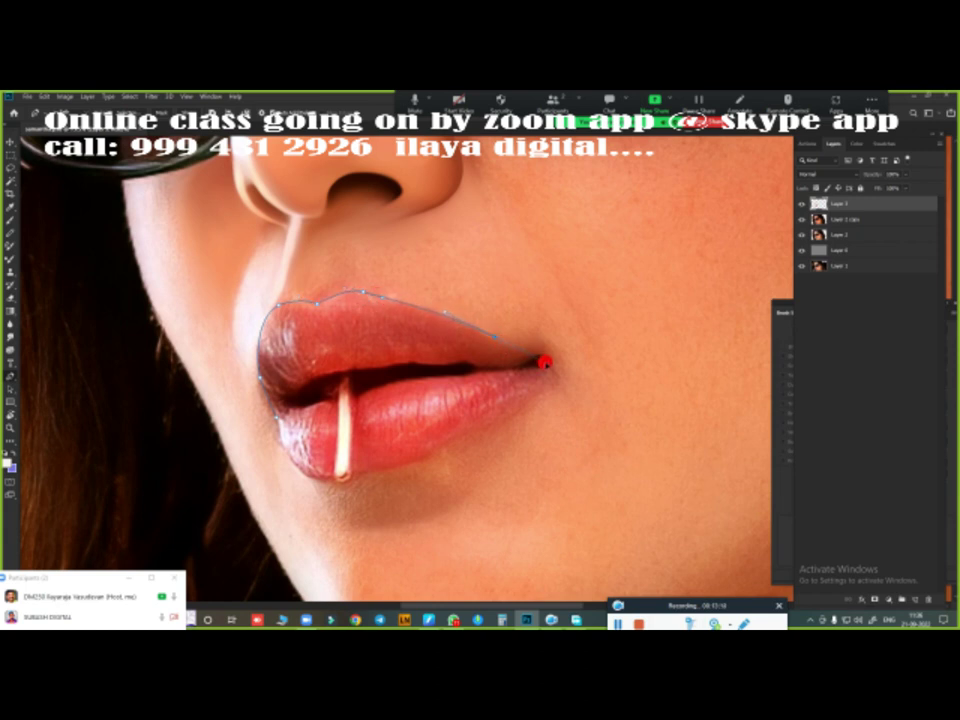
key("ctrl+z")
key("ctrl+z")
key("ctrl+z")
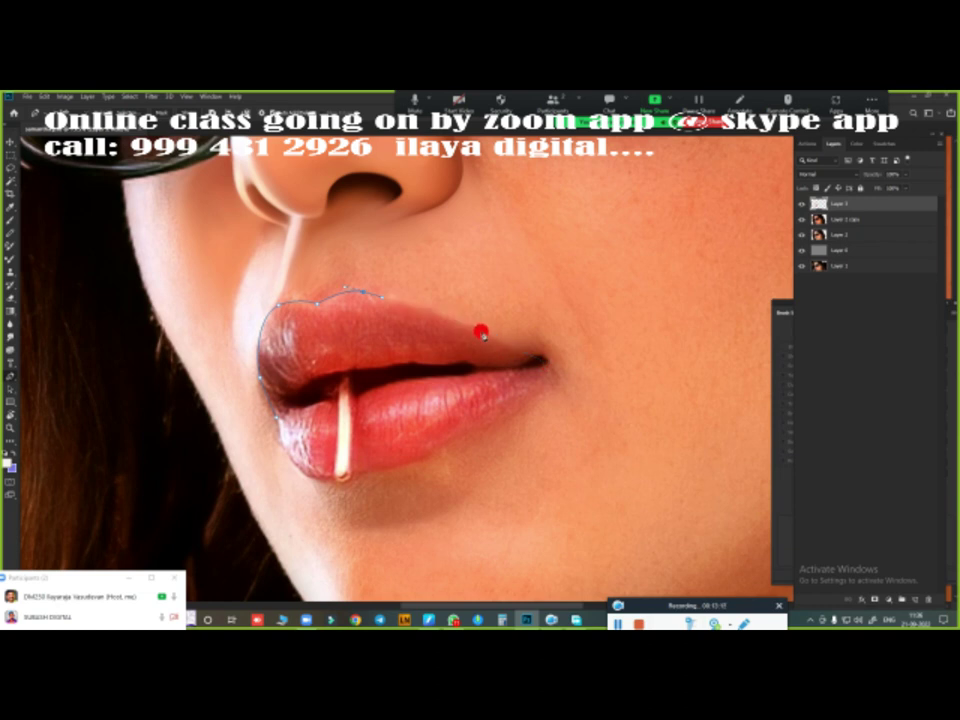
left_click(484, 333)
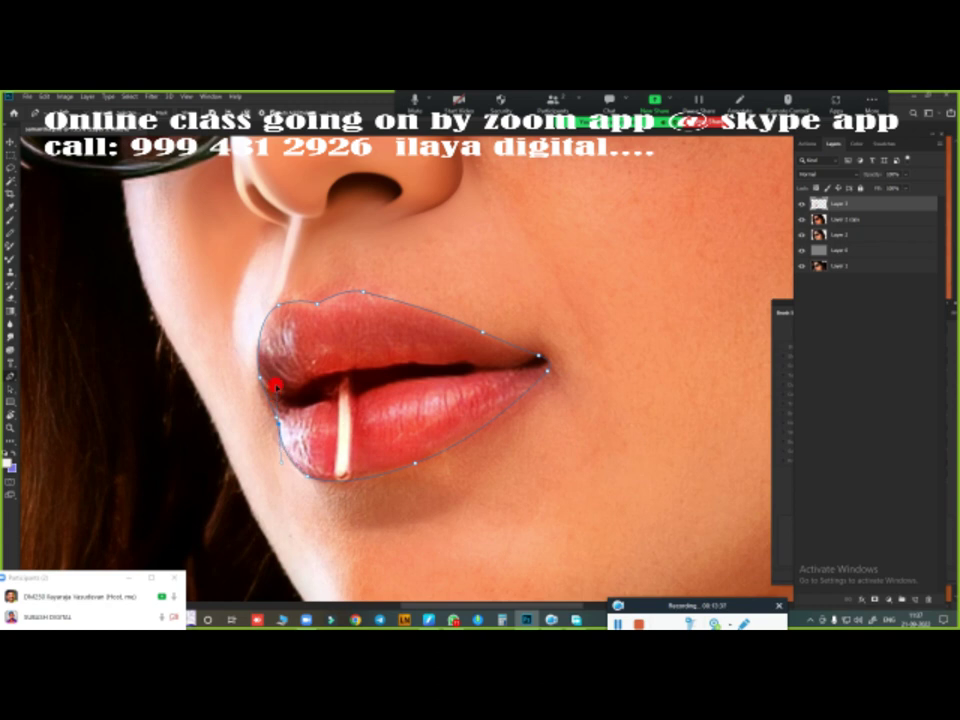
- Load the lip path as a selection and frame both lips in view
key("ctrl+Return")
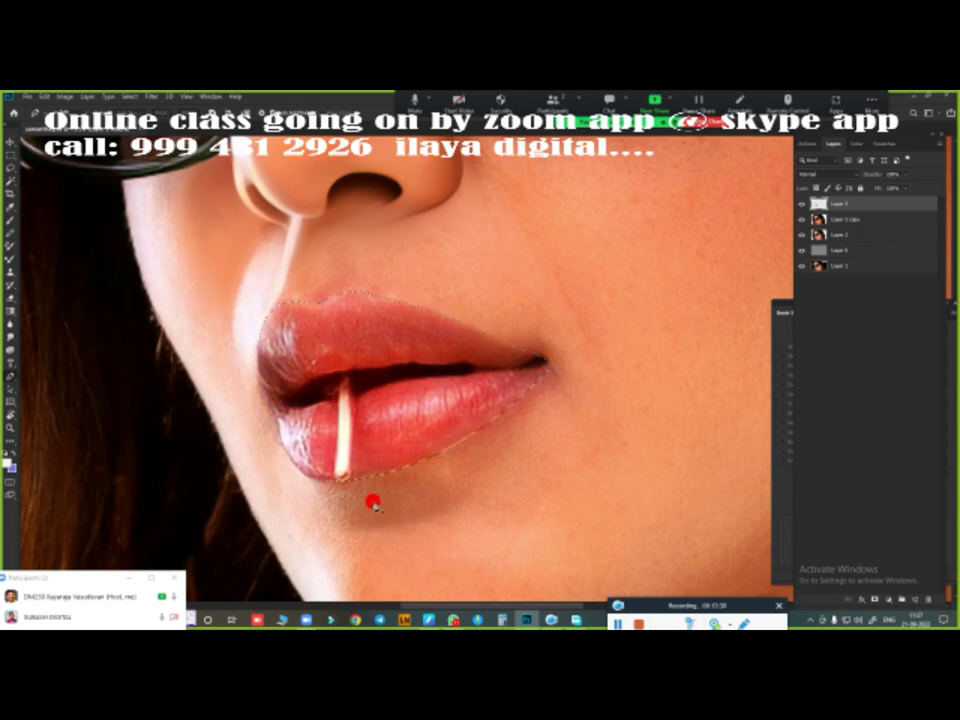
left_click_drag(497, 420, 551, 266)
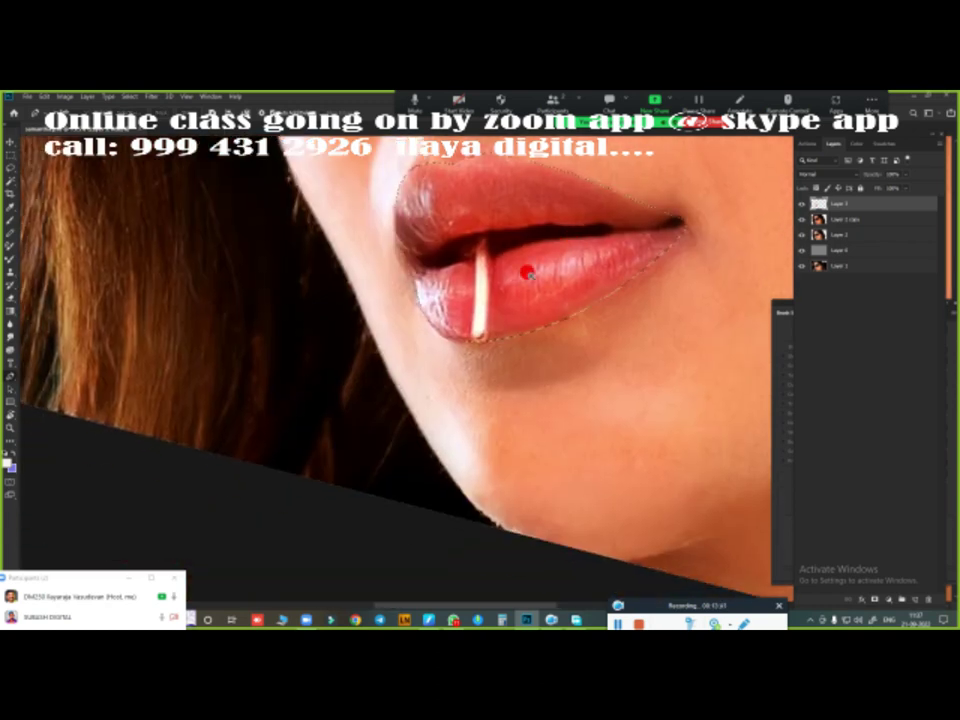
scroll(536, 297, "up", 3)
scroll(536, 297, "down", 3)
left_click_drag(459, 461, 476, 407)
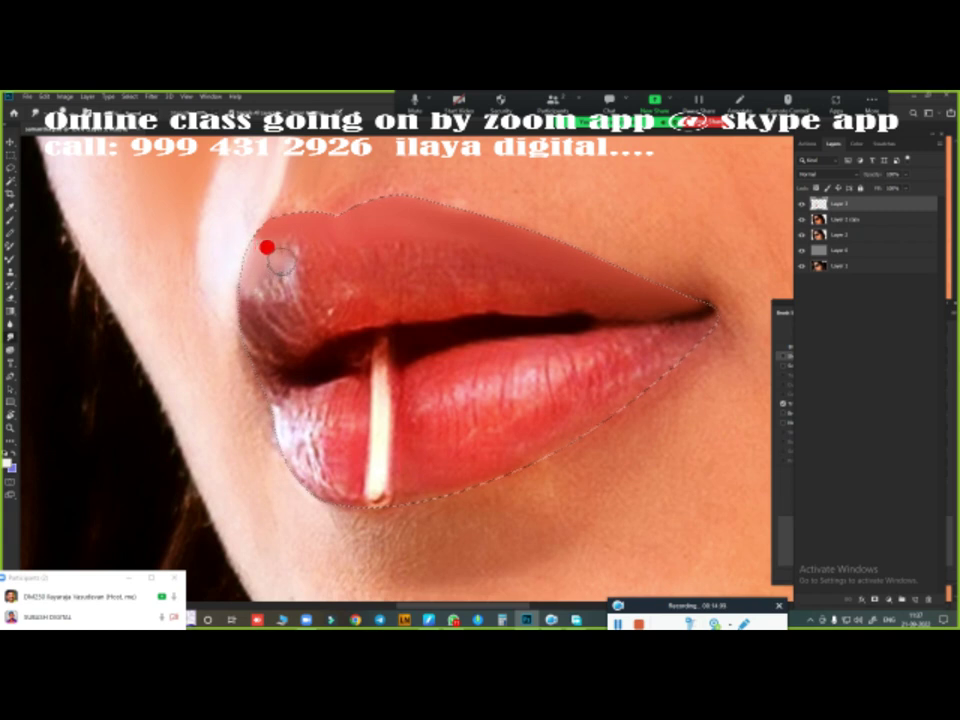
- Paint the upper lip smooth, softening its left highlight and wrinkled texture
mouse_move(284, 273)
left_mouse_down()
mouse_move(286, 245)
mouse_move(268, 321)
left_mouse_up()
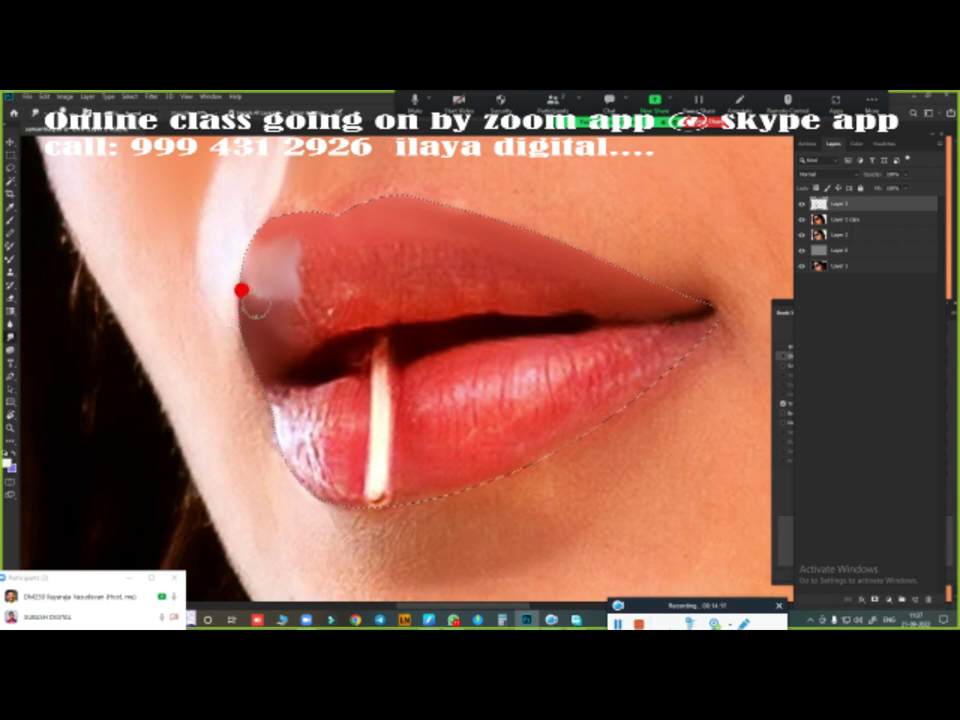
left_click_drag(301, 311, 580, 308)
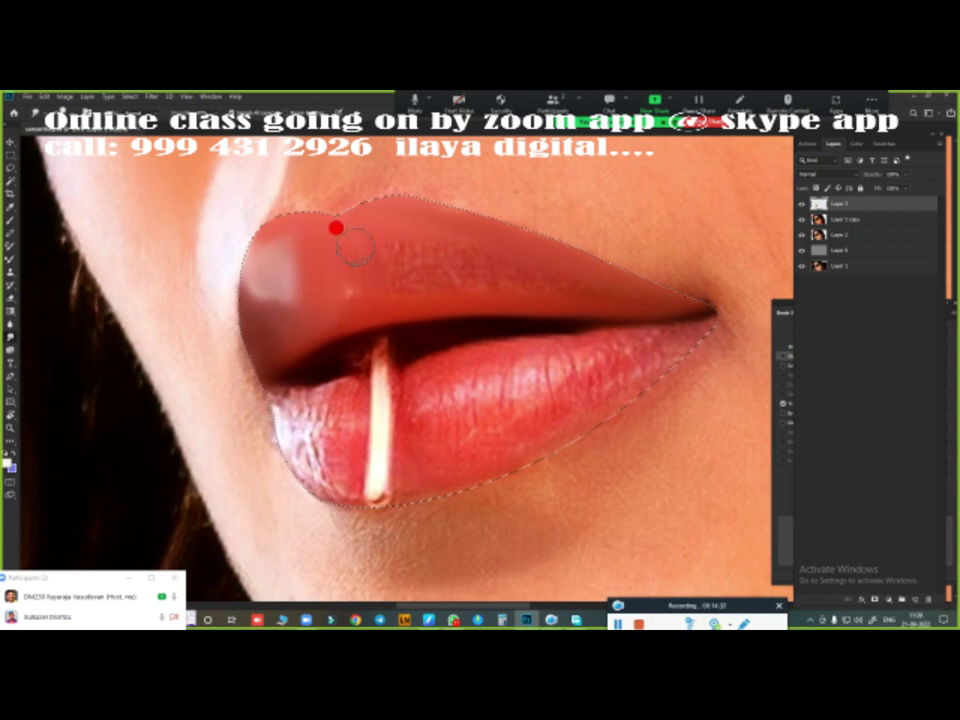
mouse_move(378, 282)
left_mouse_down()
mouse_move(386, 236)
mouse_move(555, 279)
mouse_move(428, 287)
left_mouse_up()
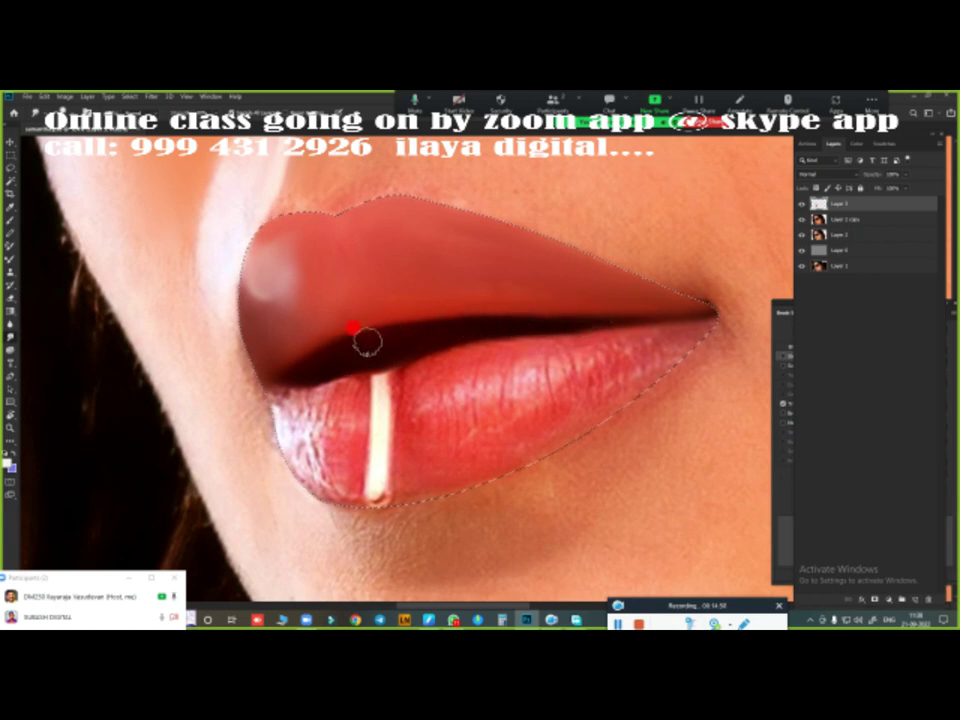
mouse_move(589, 441)
left_mouse_down()
mouse_move(471, 321)
mouse_move(497, 329)
left_mouse_up()
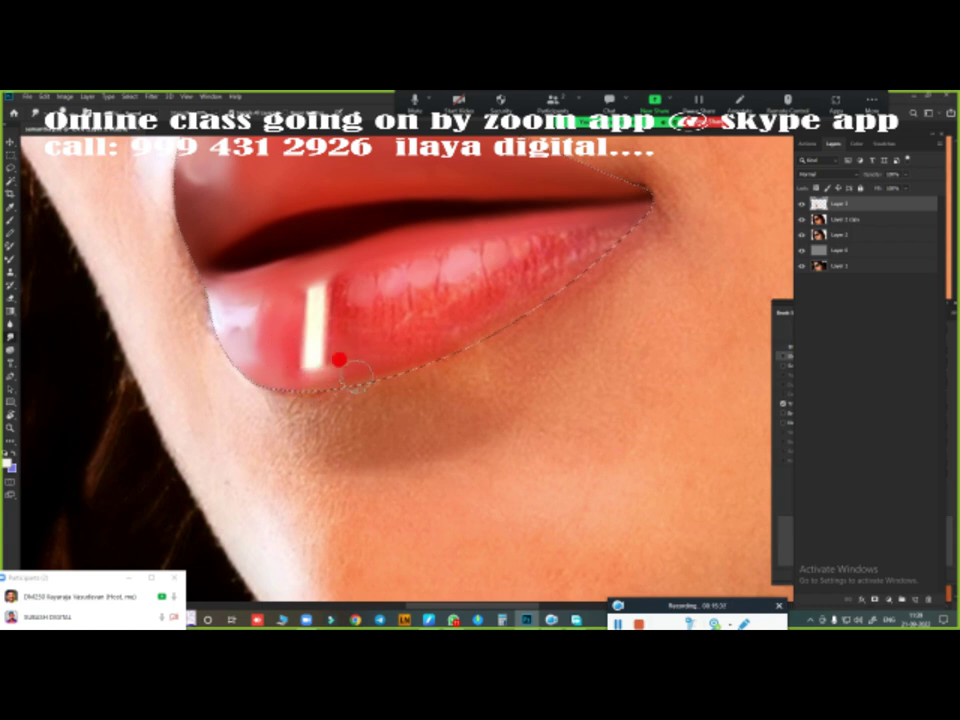
- Paint out the lower lip's white vertical streak and smooth its pink texture and highlight specks
mouse_move(315, 272)
left_mouse_down()
mouse_move(300, 283)
mouse_move(309, 343)
mouse_move(272, 354)
mouse_move(317, 346)
left_mouse_up()
mouse_move(309, 266)
left_mouse_down()
mouse_move(302, 289)
mouse_move(319, 318)
mouse_move(296, 357)
mouse_move(290, 318)
mouse_move(321, 354)
mouse_move(296, 300)
mouse_move(300, 270)
mouse_move(298, 286)
mouse_move(261, 298)
mouse_move(284, 365)
left_mouse_up()
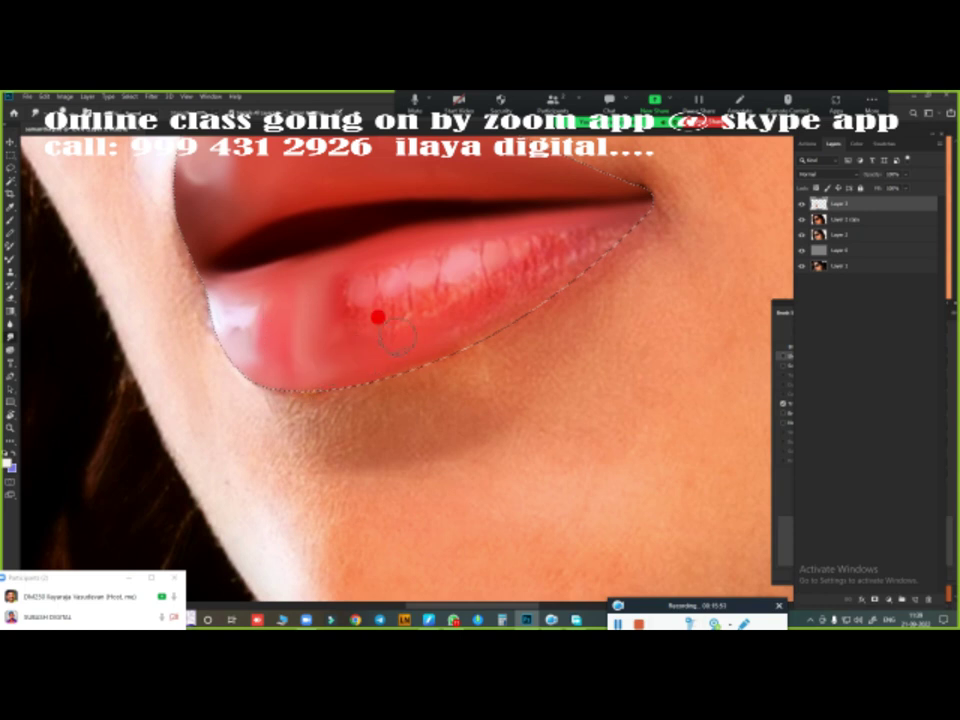
mouse_move(378, 317)
left_mouse_down()
mouse_move(364, 293)
mouse_move(428, 268)
left_mouse_up()
left_click_drag(553, 240, 568, 242)
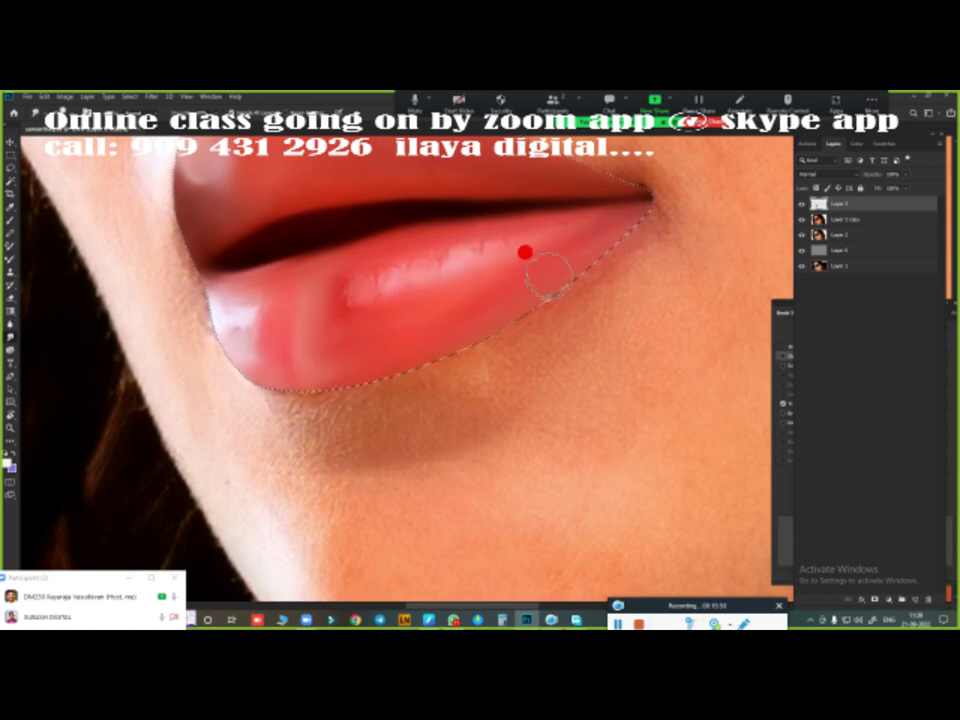
mouse_move(496, 266)
left_mouse_down()
mouse_move(407, 238)
mouse_move(444, 260)
mouse_move(311, 289)
mouse_move(312, 259)
mouse_move(355, 262)
left_mouse_up()
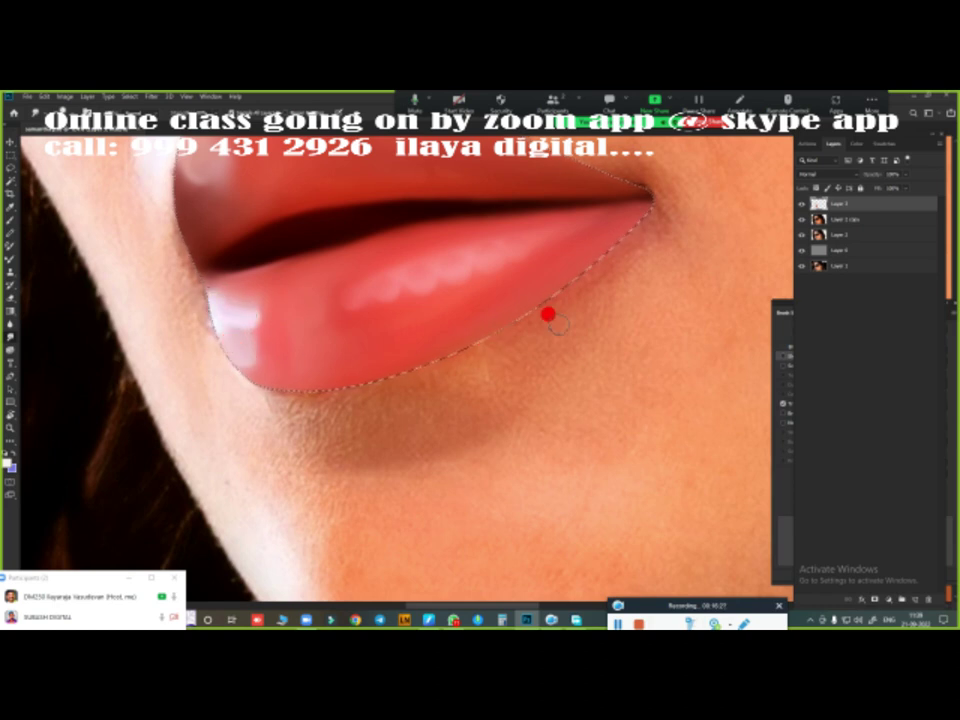
- Exit Quick Mask to turn the painted lip mask into a selection
scroll(467, 388, "down", 5)
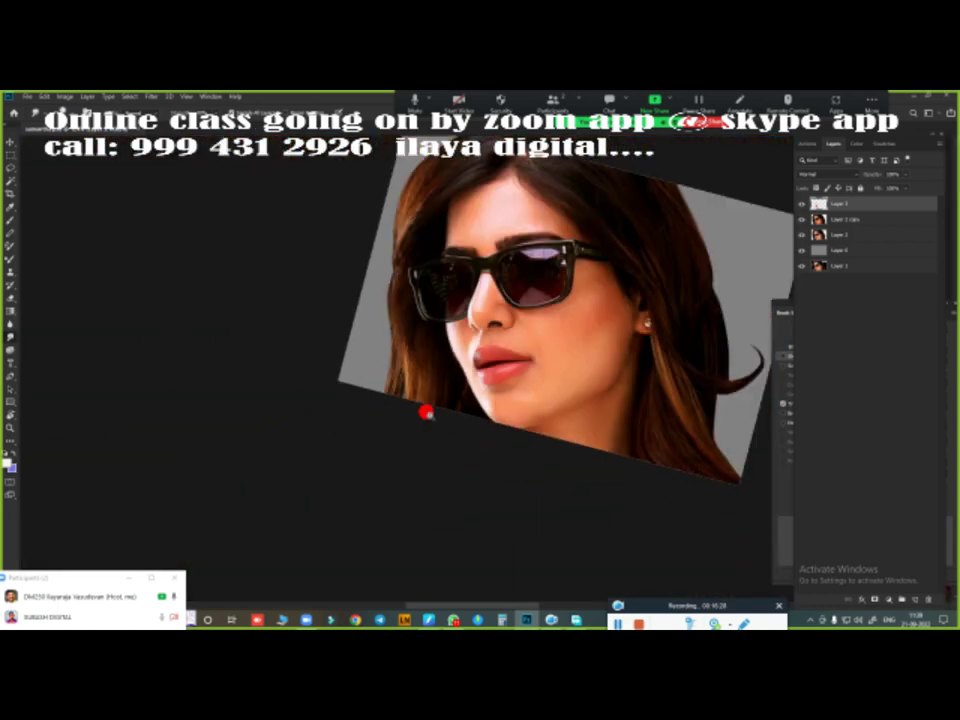
scroll(485, 410, "up", 5)
scroll(485, 410, "up", 3)
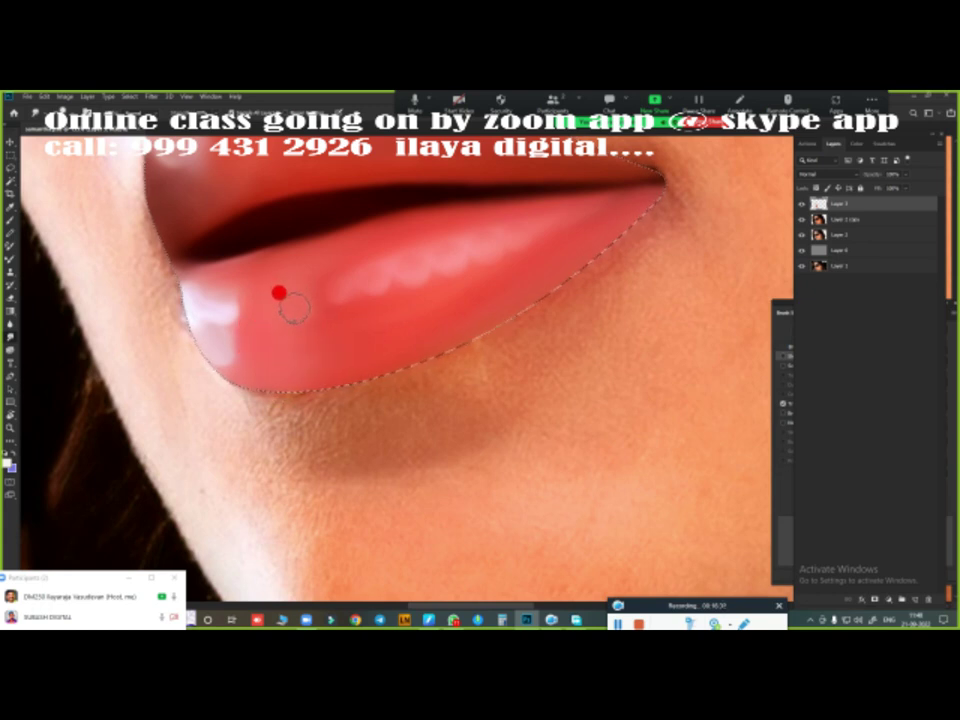
scroll(336, 386, "down", 3)
scroll(321, 413, "up", 1)
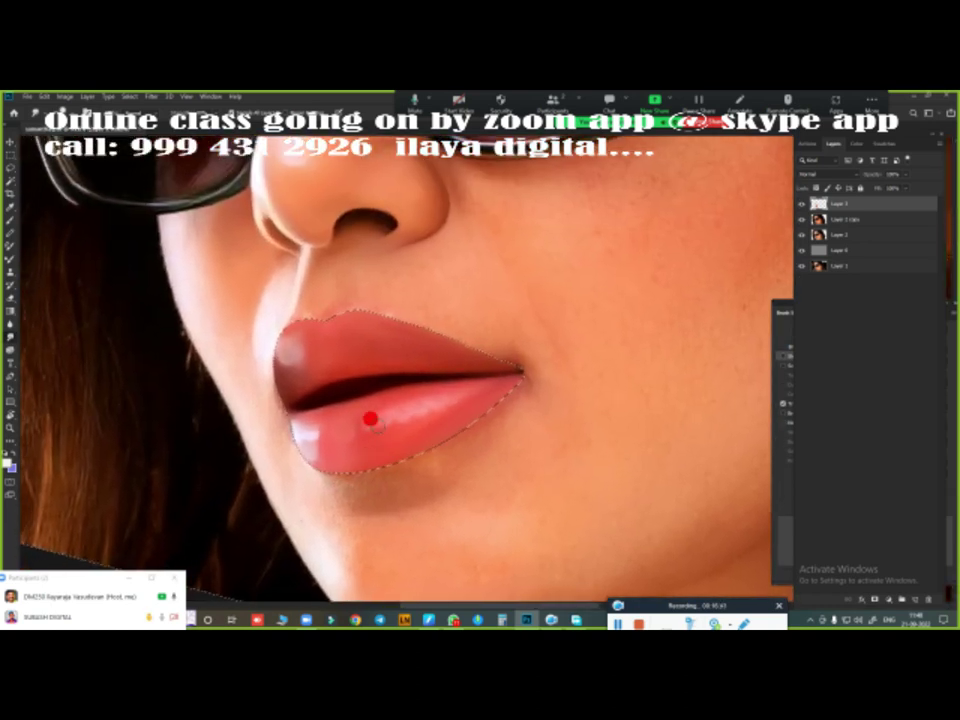
scroll(372, 405, "up", 2)
scroll(378, 393, "up", 1)
scroll(388, 364, "up", 1)
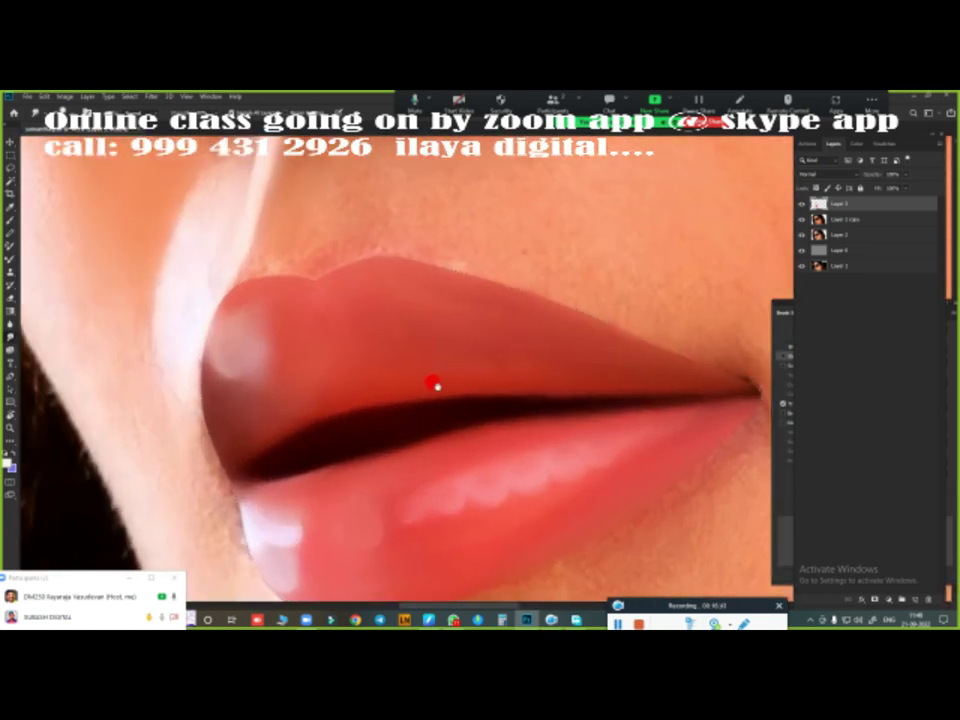
scroll(437, 385, "down", 1)
key("q")
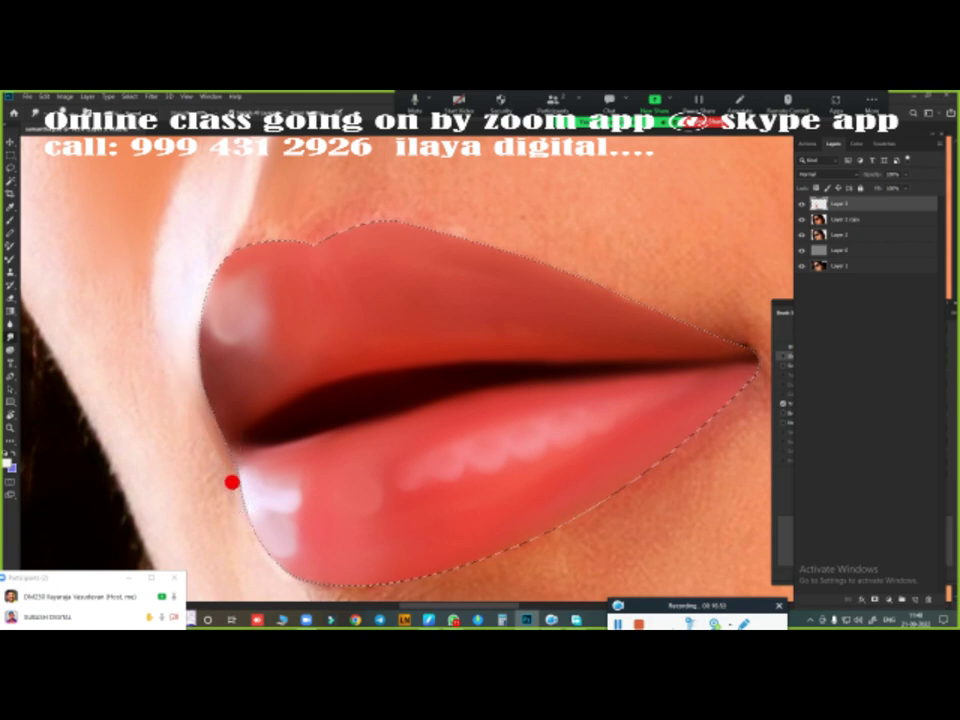
- Pan and zoom across the lips to check the right corner and centre them
scroll(330, 410, "down", 3)
scroll(251, 360, "down", 3)
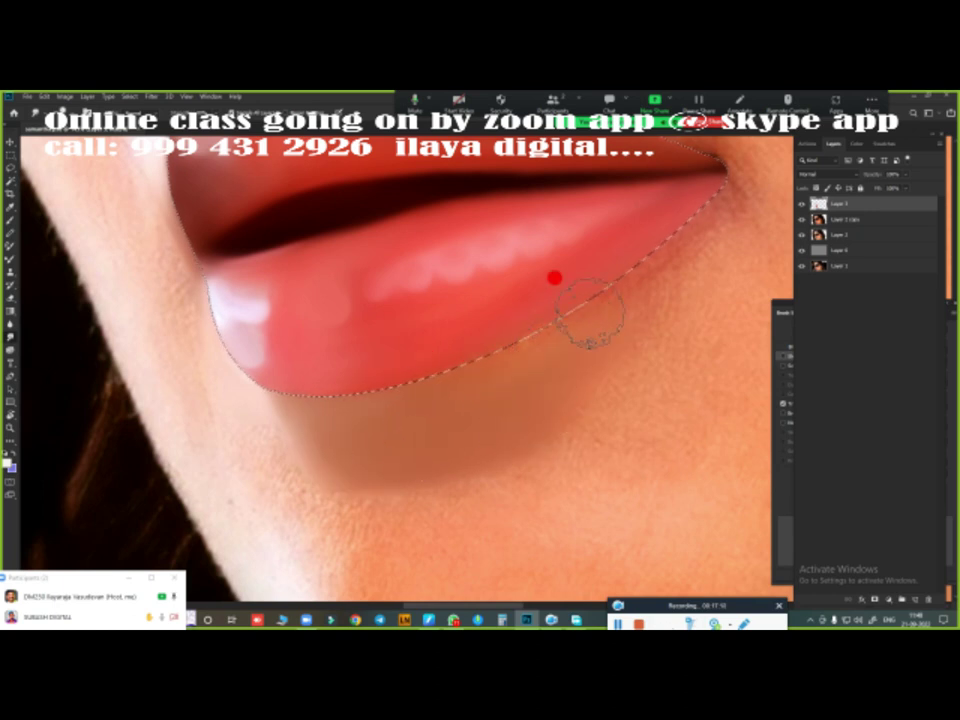
left_click_drag(540, 425, 330, 452)
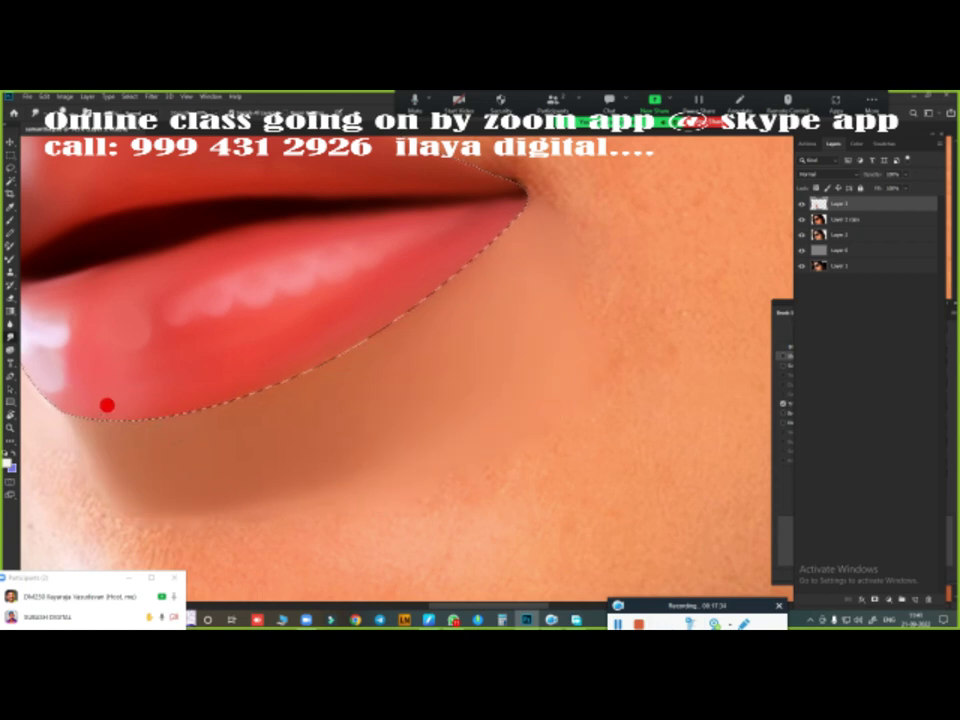
scroll(561, 360, "down", 2)
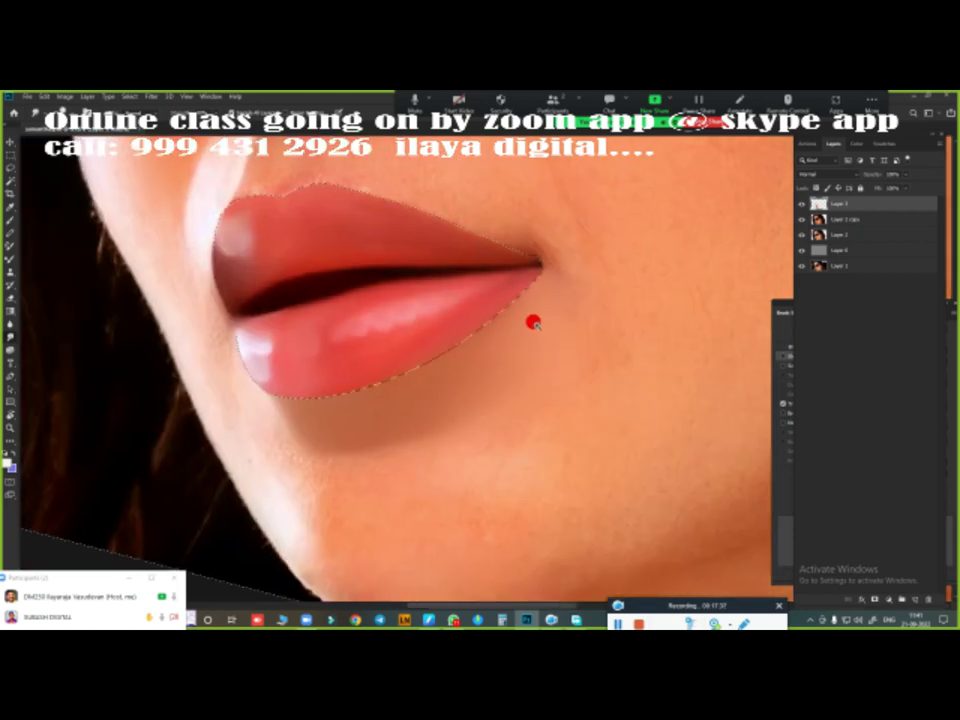
scroll(533, 322, "up", 3)
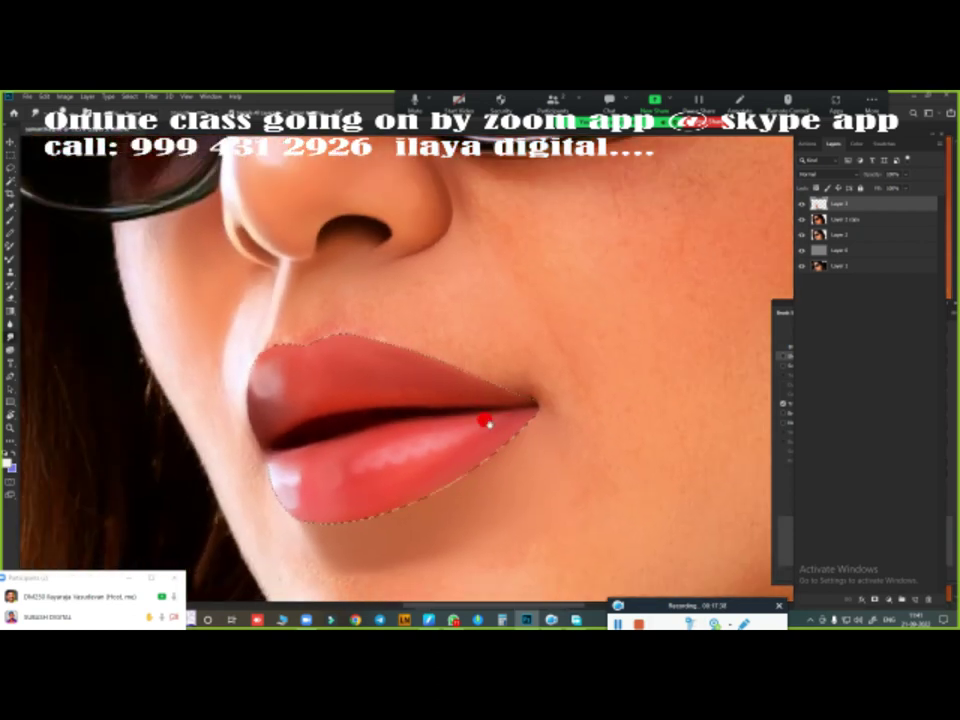
left_click_drag(484, 421, 579, 420)
scroll(574, 416, "up", 2)
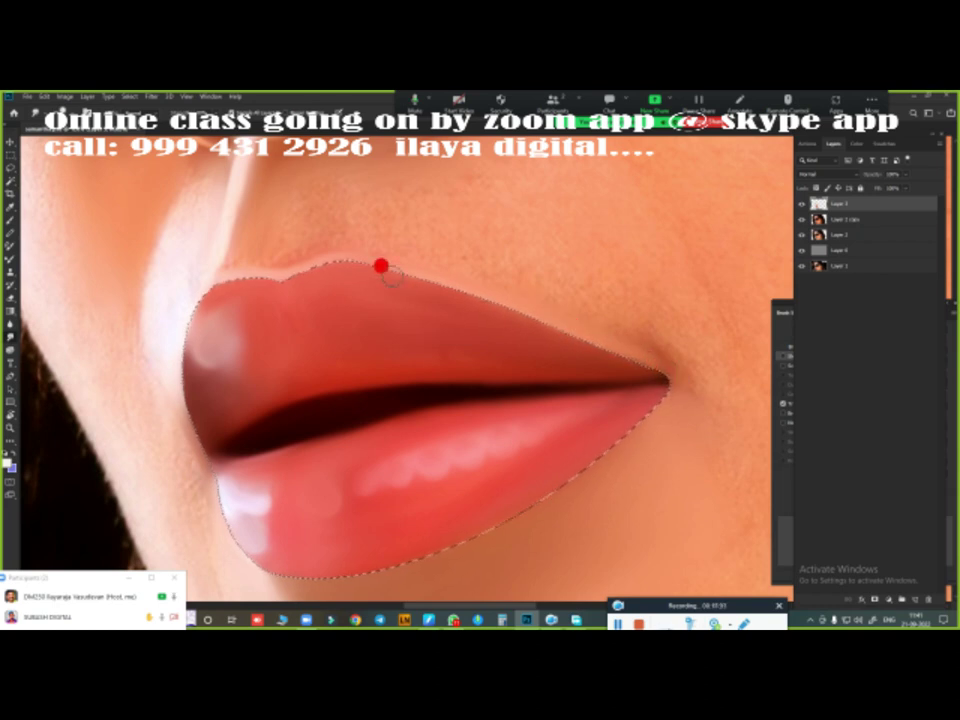
- Deselect the lips and reframe the view on the face
key("ctrl+d")
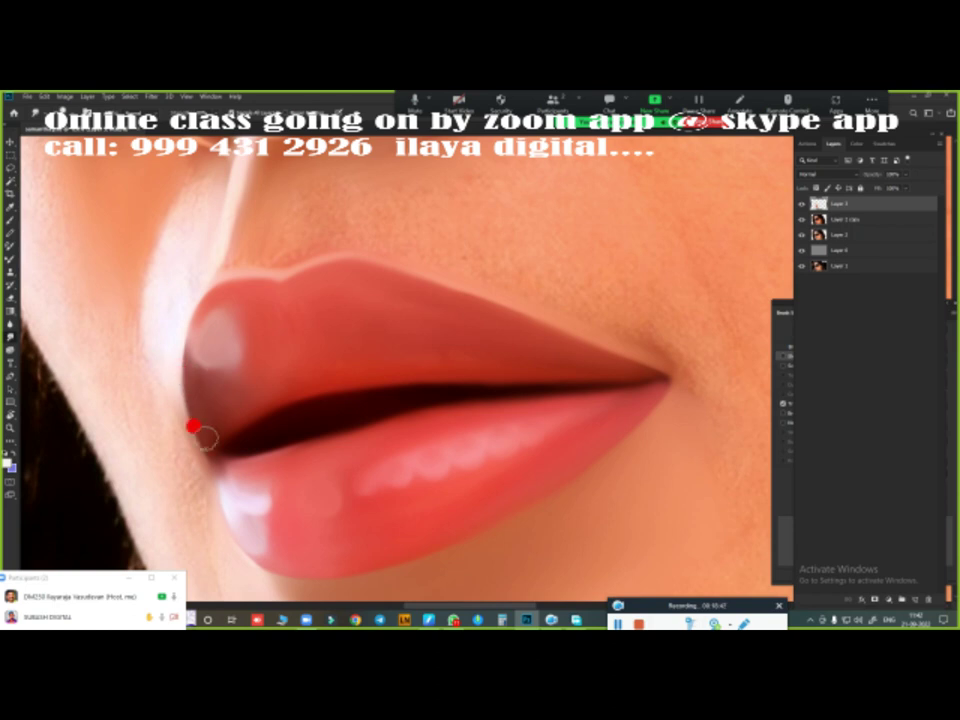
scroll(478, 372, "down", 2)
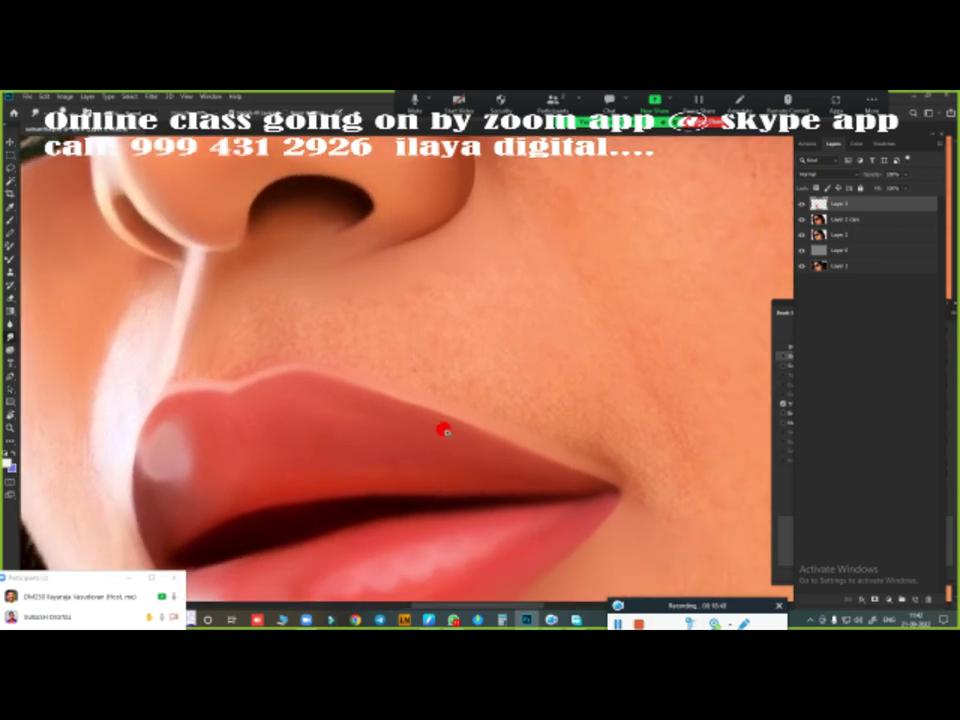
scroll(441, 429, "down", 3)
left_click_drag(514, 429, 481, 405)
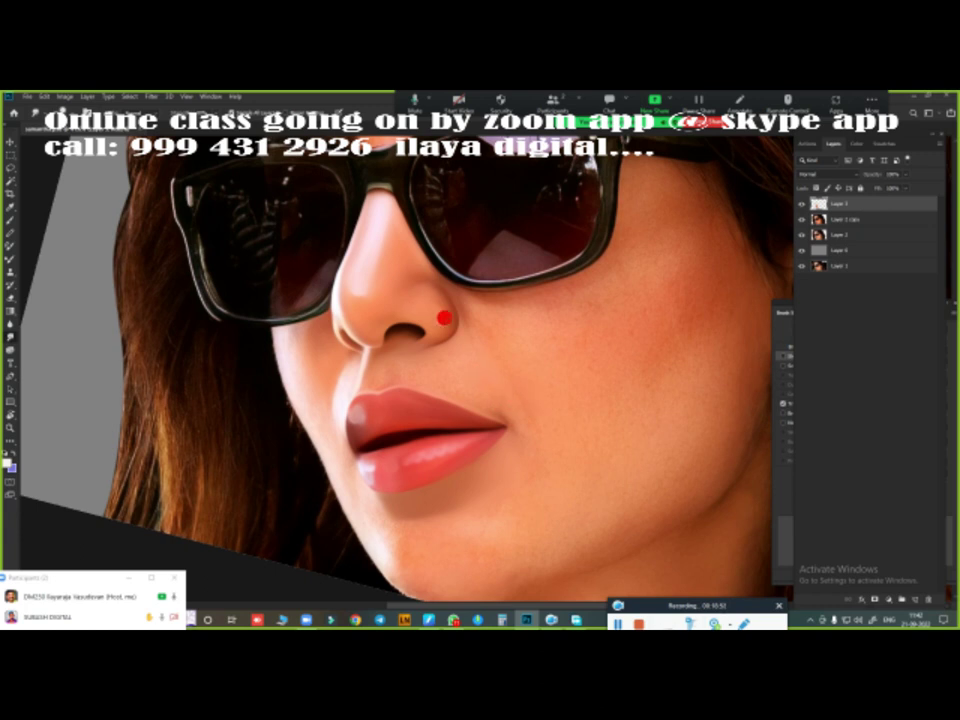
- Hide the top retouch layer to reveal the original lips with the toothpick
left_click(801, 203)
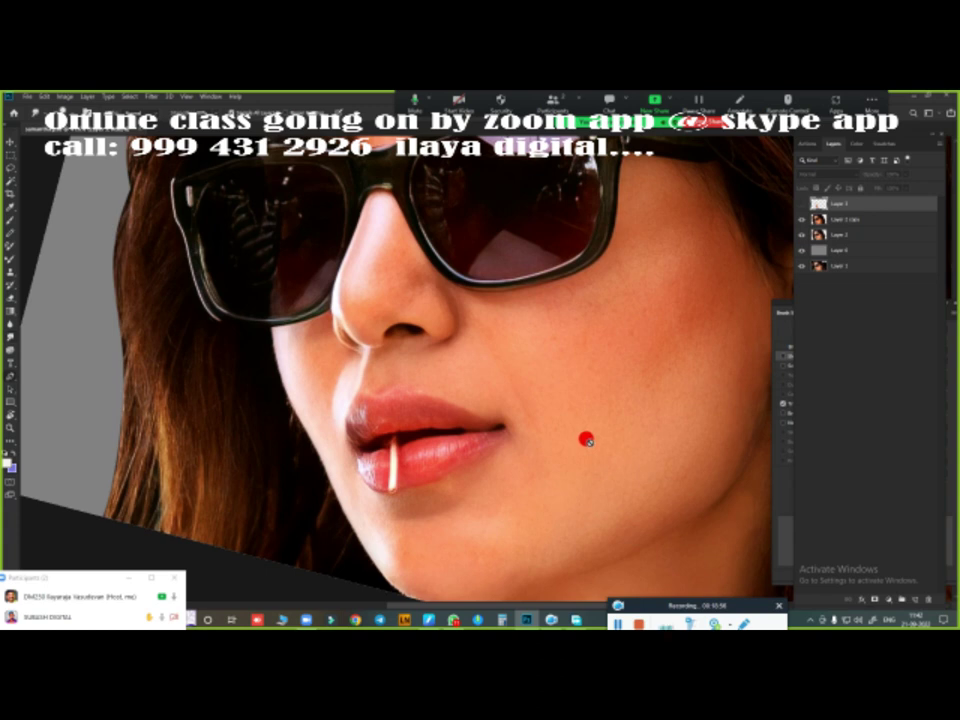
scroll(497, 414, "up", 2)
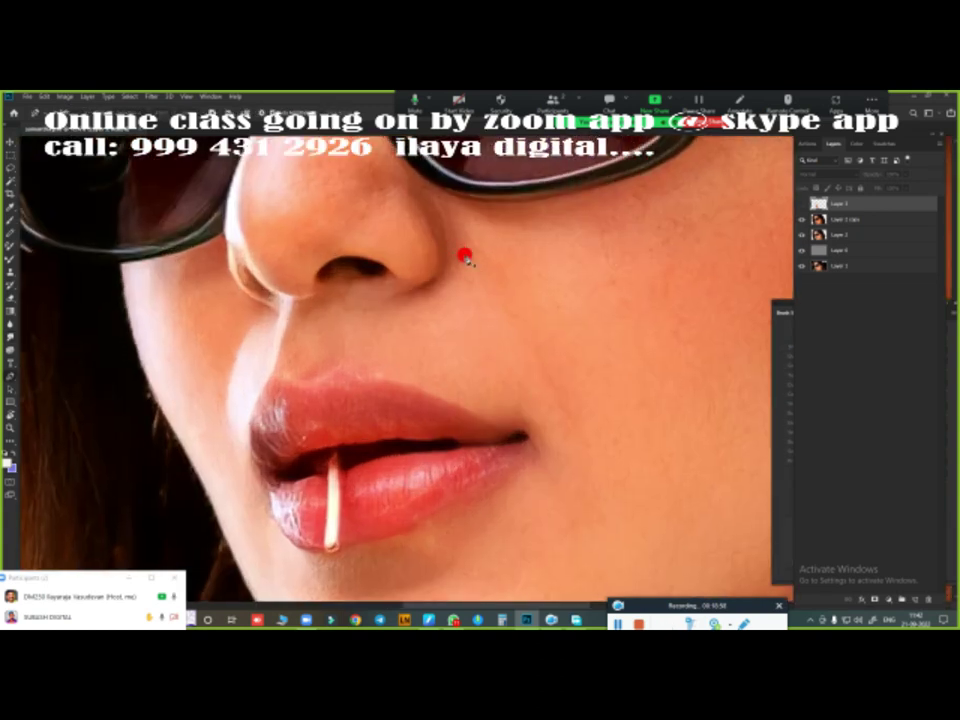
scroll(466, 258, "down", 2)
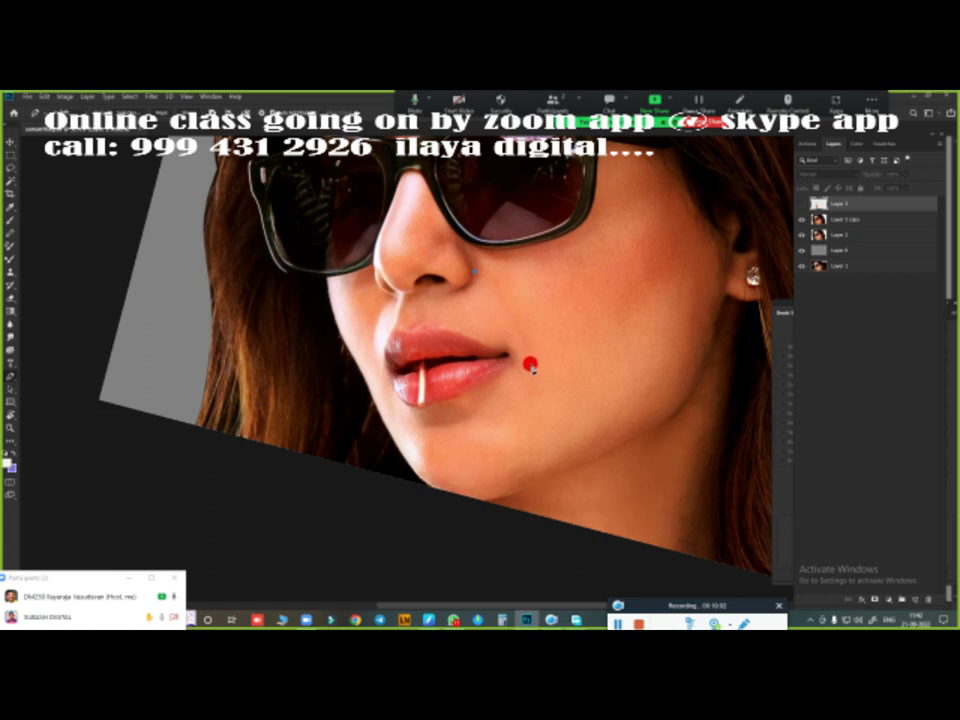
- Outline the skin around the mouth with a Pen path and turn it into a selection
left_click(452, 461)
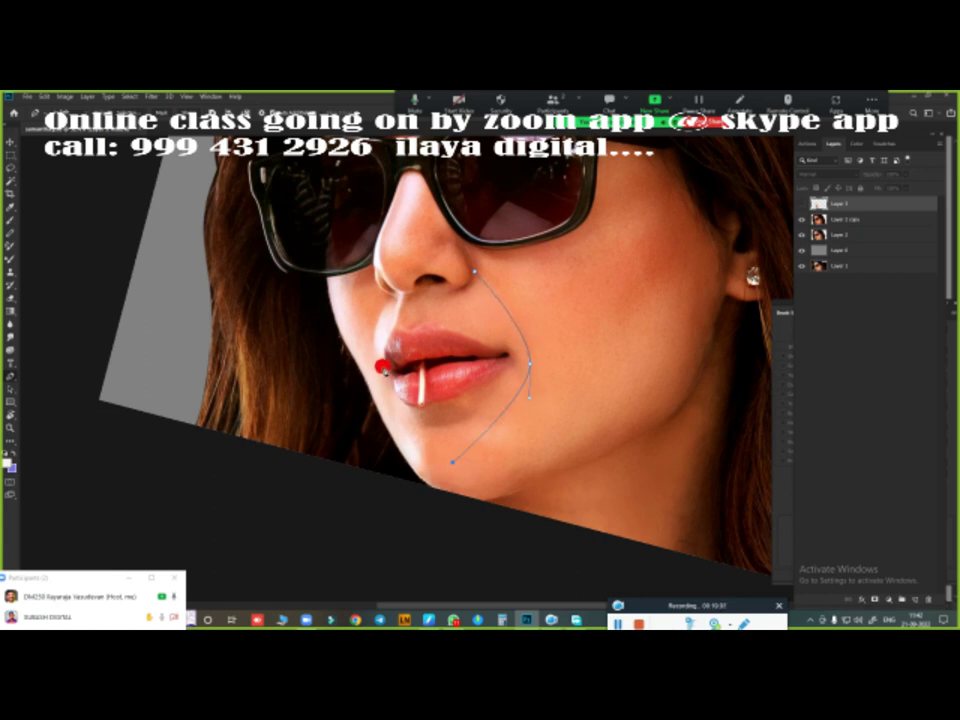
left_click(387, 379)
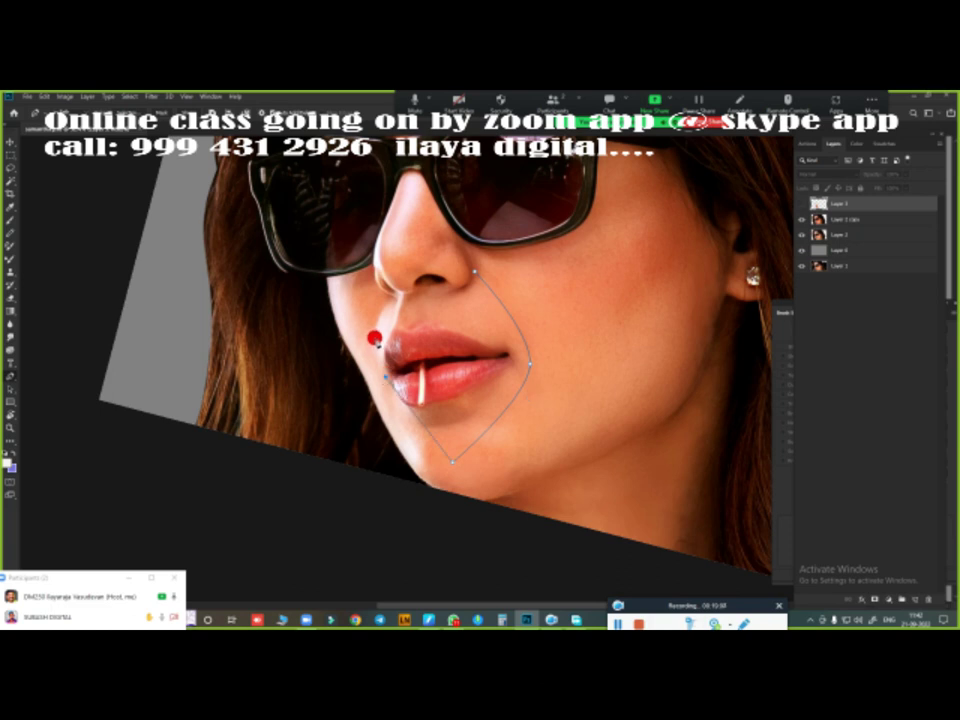
scroll(413, 328, "up", 3)
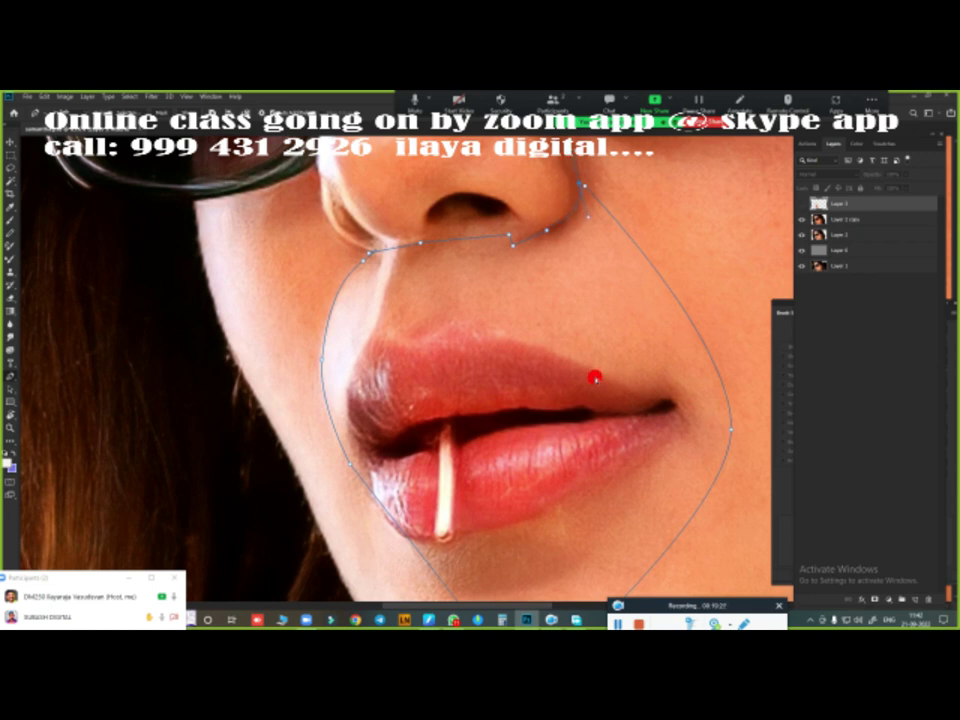
key("ctrl+Return")
- Turn the top layer back on so the retouched lips show, and zoom in
left_click(800, 203)
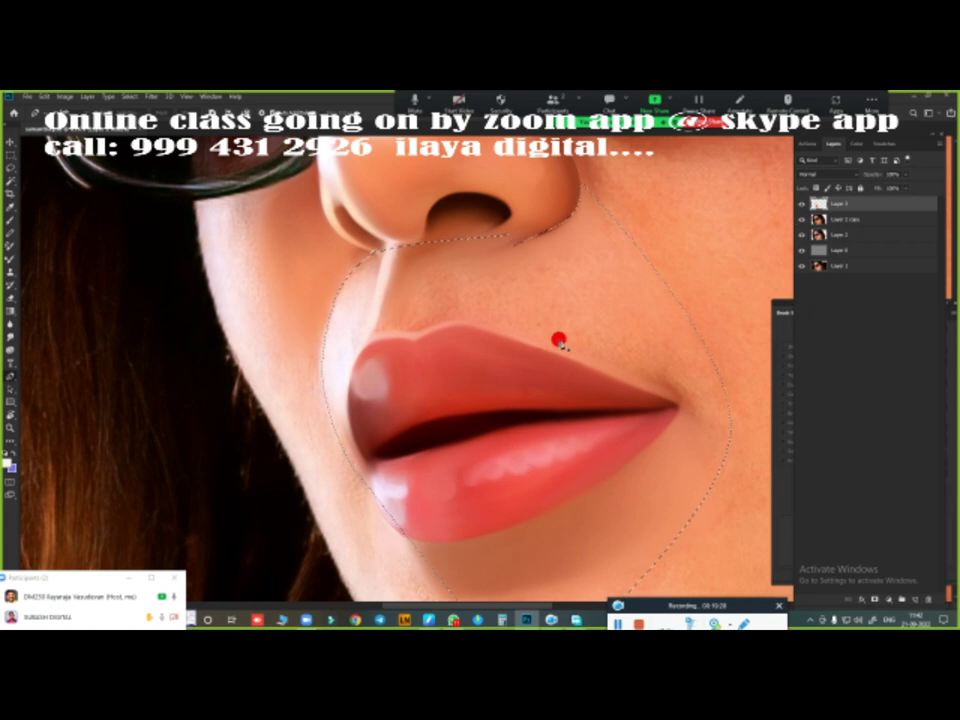
scroll(558, 341, "up", 1)
scroll(534, 306, "up", 1)
scroll(469, 349, "up", 2)
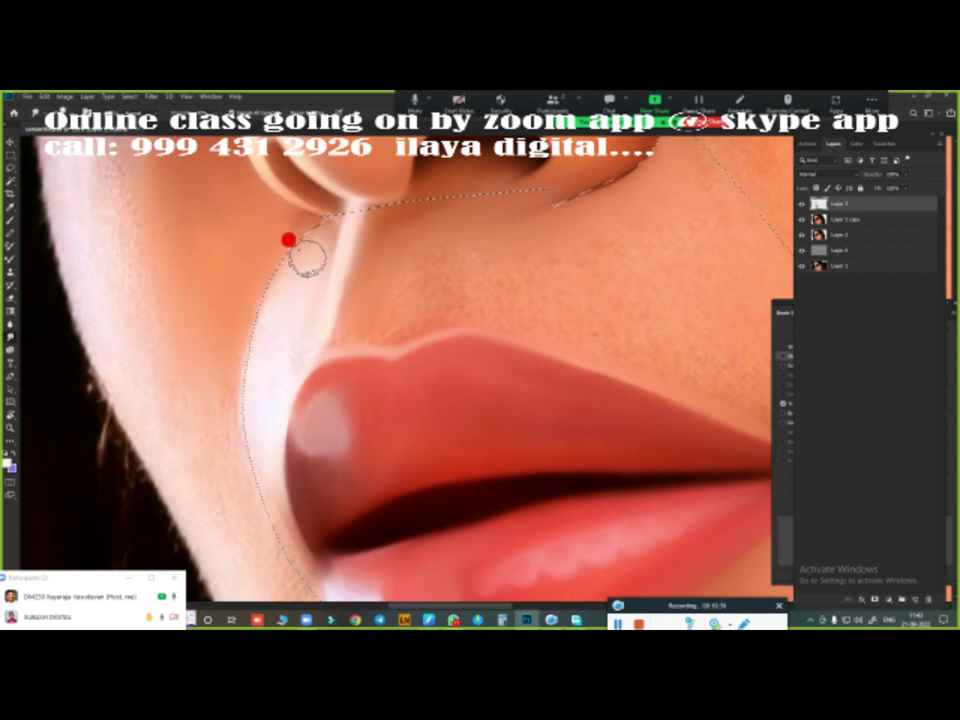
- Paint smooth skin beside the nose, down the cheek, above the upper lip and near the mouth corner
mouse_move(318, 262)
left_mouse_down()
mouse_move(330, 296)
mouse_move(313, 336)
mouse_move(298, 347)
mouse_move(288, 283)
mouse_move(259, 360)
left_mouse_up()
mouse_move(258, 482)
left_mouse_down()
mouse_move(279, 561)
mouse_move(274, 277)
left_mouse_up()
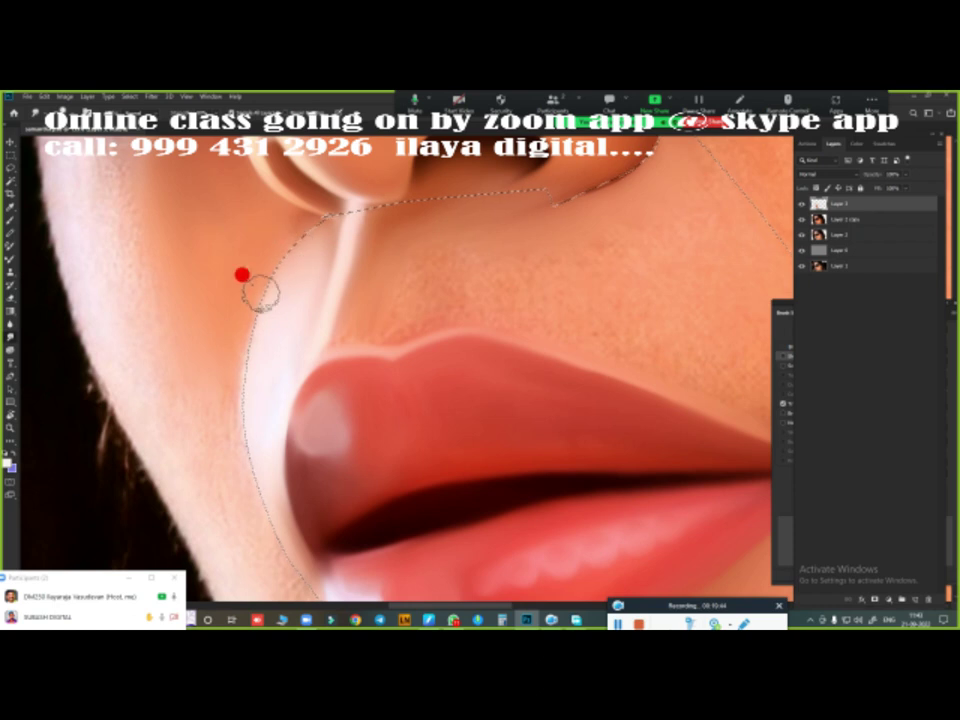
left_click_drag(502, 578, 391, 287)
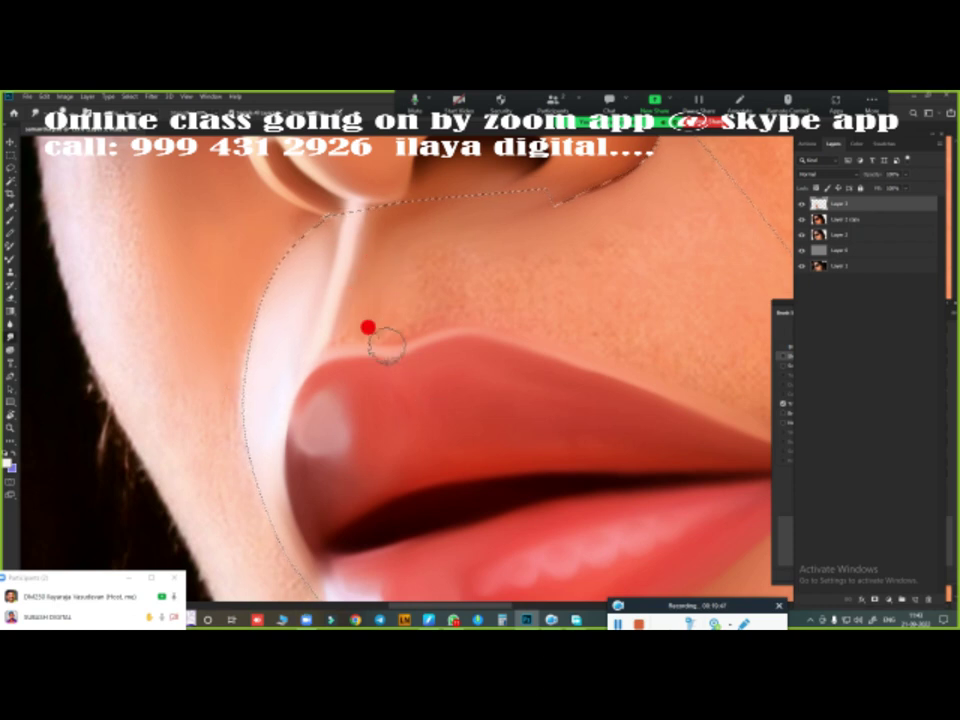
scroll(370, 330, "right", 5)
scroll(490, 310, "right", 1)
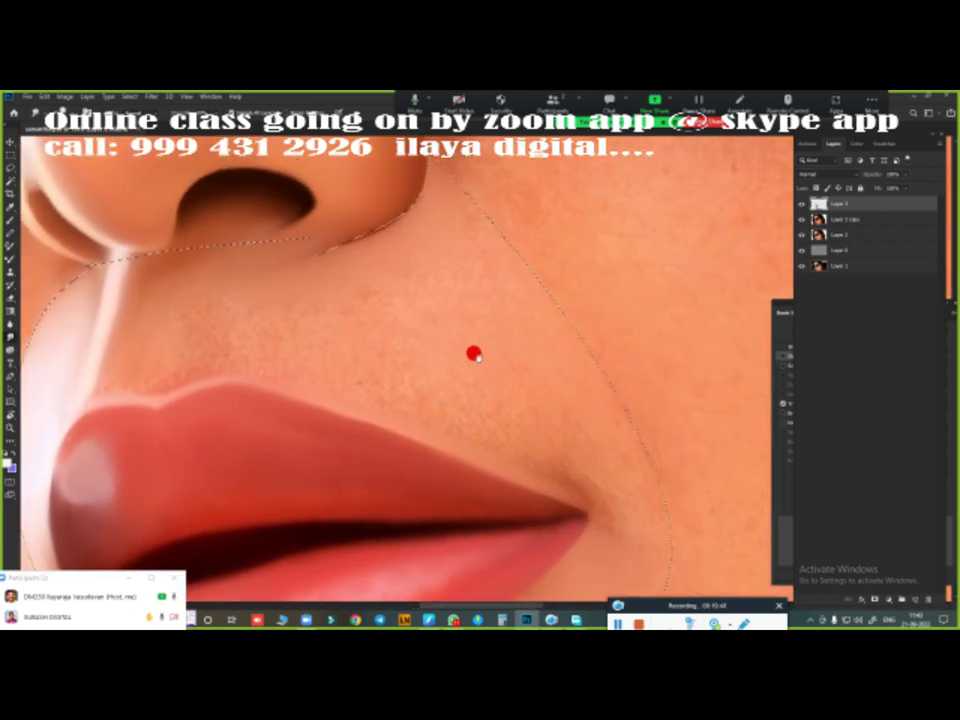
left_click_drag(474, 354, 481, 263)
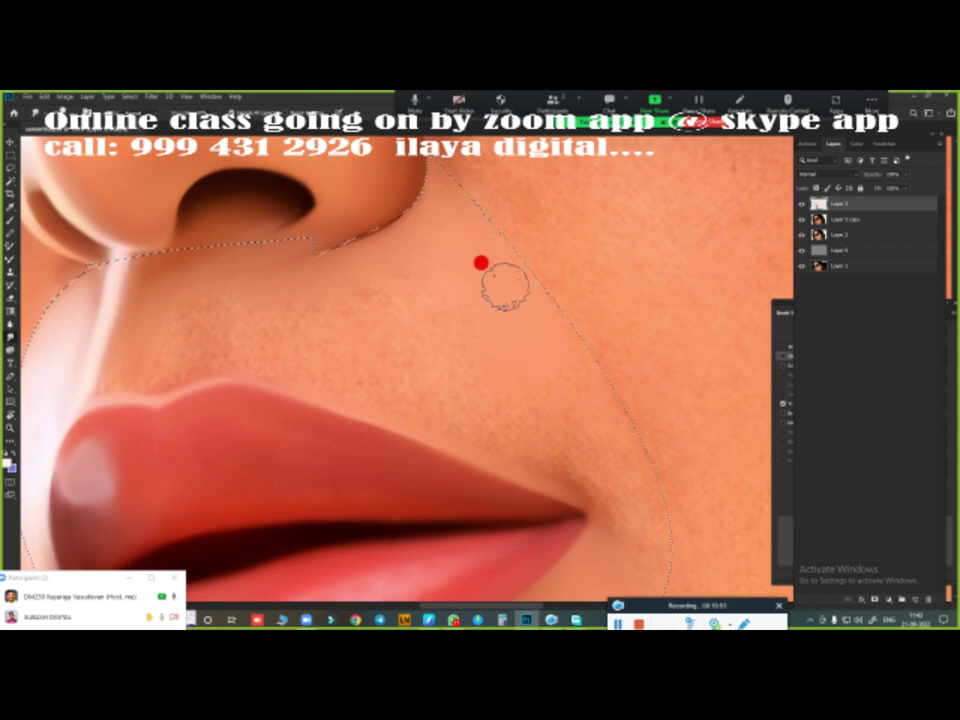
mouse_move(448, 180)
left_mouse_down()
mouse_move(338, 300)
mouse_move(645, 460)
mouse_move(595, 451)
left_mouse_up()
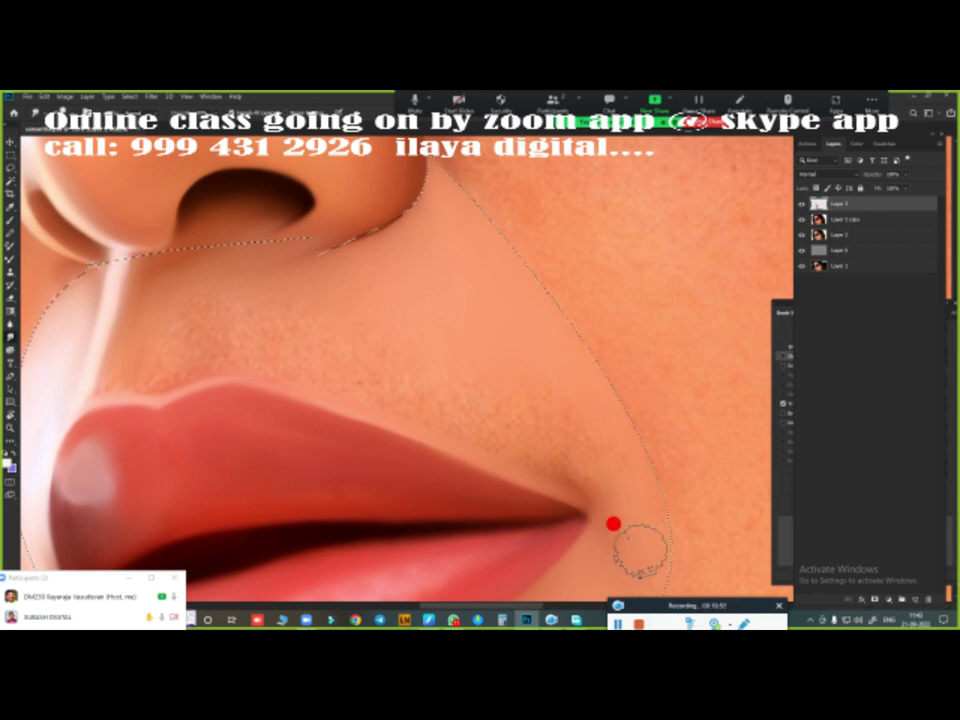
mouse_move(325, 279)
left_mouse_down()
mouse_move(438, 343)
mouse_move(562, 395)
left_mouse_up()
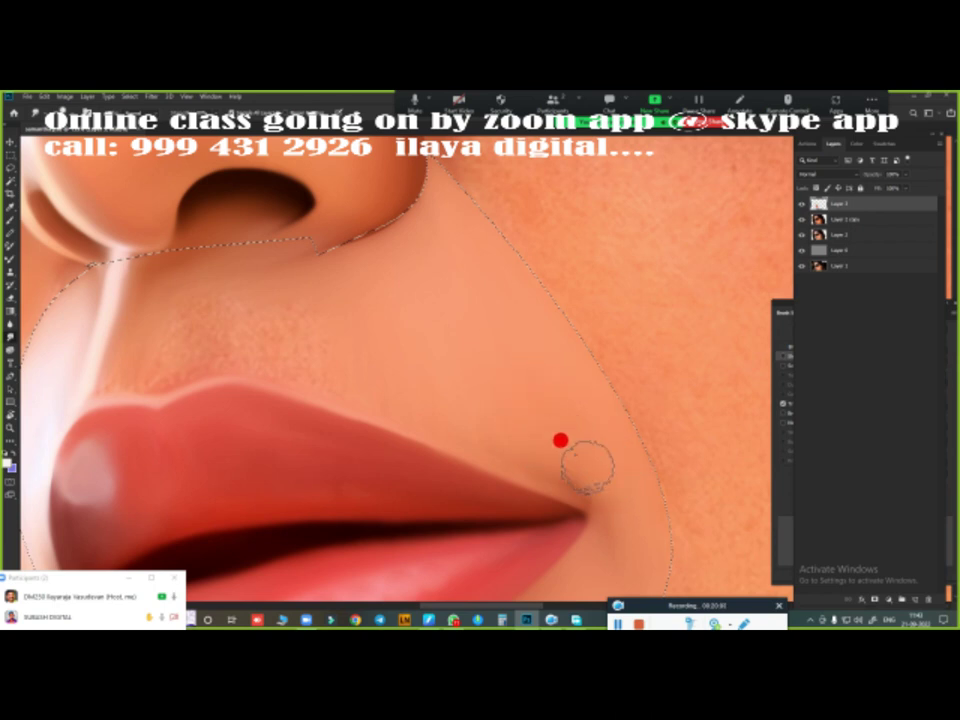
mouse_move(562, 394)
left_mouse_down()
mouse_move(538, 419)
mouse_move(388, 332)
mouse_move(568, 340)
mouse_move(501, 281)
mouse_move(540, 298)
mouse_move(484, 306)
mouse_move(514, 328)
mouse_move(430, 265)
mouse_move(411, 332)
mouse_move(469, 336)
mouse_move(353, 362)
mouse_move(415, 355)
left_mouse_up()
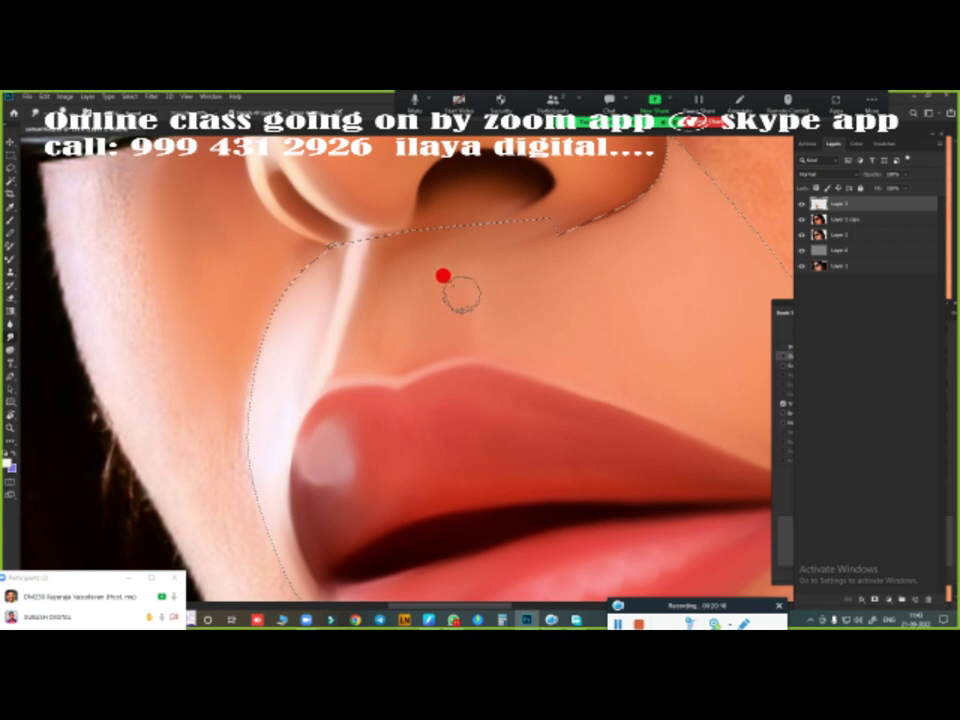
- Smooth the skin just under the nose, along the upper lip and up the cheek beside the nose
mouse_move(443, 275)
left_mouse_down()
mouse_move(443, 287)
mouse_move(386, 291)
mouse_move(360, 313)
mouse_move(350, 266)
left_mouse_up()
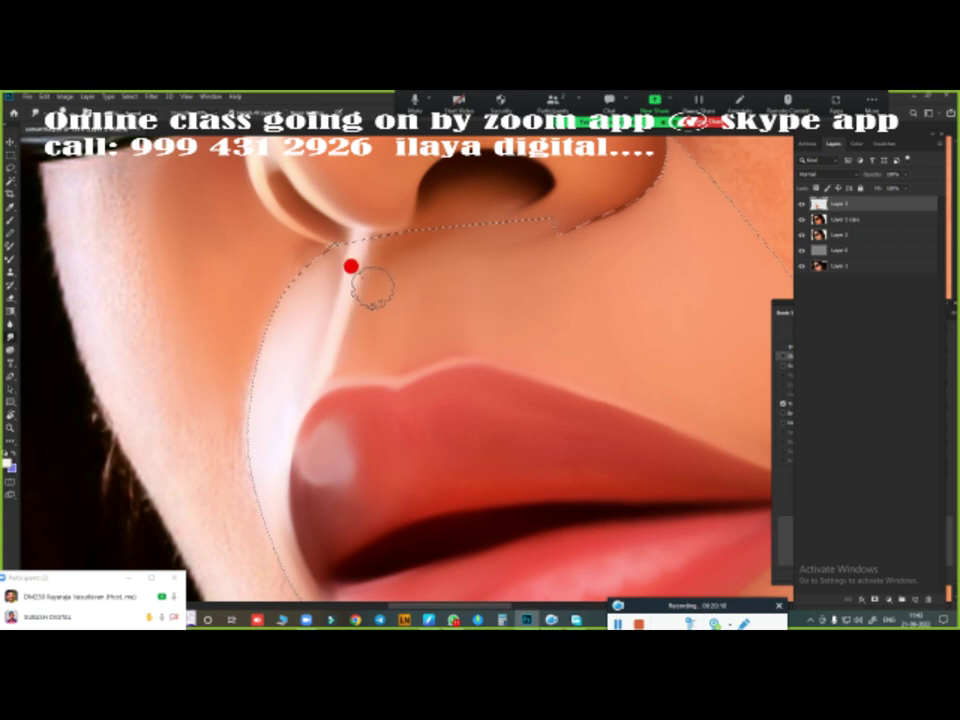
mouse_move(445, 345)
left_mouse_down()
mouse_move(549, 349)
mouse_move(619, 324)
mouse_move(487, 346)
left_mouse_up()
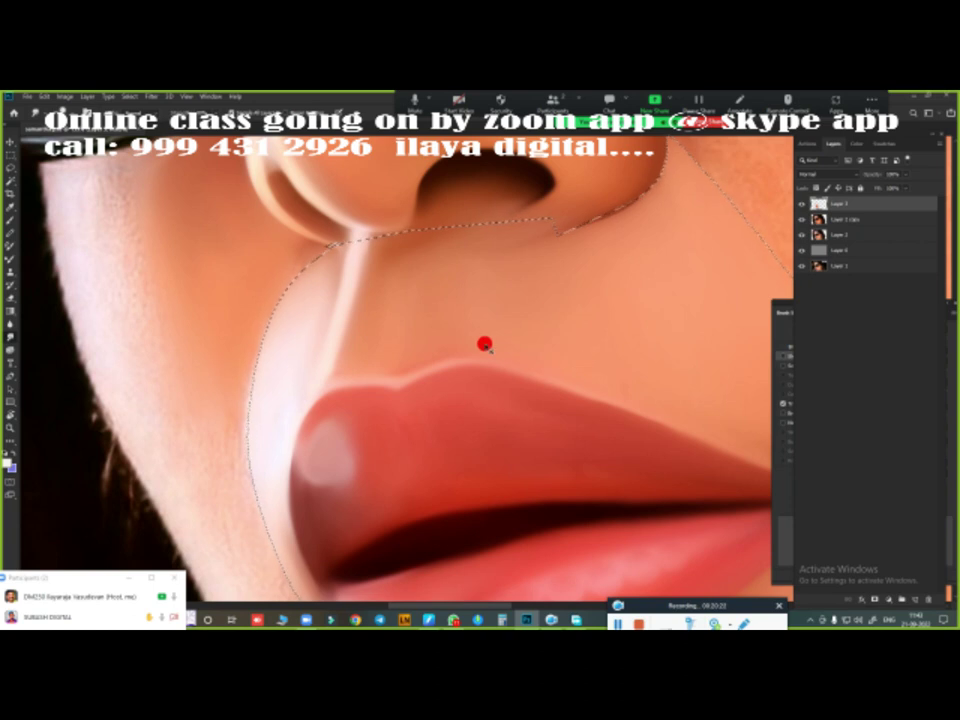
mouse_move(443, 312)
left_mouse_down()
mouse_move(448, 321)
mouse_move(484, 251)
left_mouse_up()
mouse_move(350, 340)
left_mouse_down()
mouse_move(354, 249)
mouse_move(343, 178)
mouse_move(322, 192)
mouse_move(300, 283)
mouse_move(321, 369)
mouse_move(298, 386)
mouse_move(343, 481)
mouse_move(341, 459)
mouse_move(289, 429)
mouse_move(185, 229)
mouse_move(197, 189)
mouse_move(259, 339)
mouse_move(270, 287)
mouse_move(315, 310)
mouse_move(392, 534)
mouse_move(371, 364)
mouse_move(317, 291)
mouse_move(298, 296)
mouse_move(354, 418)
mouse_move(392, 409)
mouse_move(379, 378)
mouse_move(354, 426)
mouse_move(377, 446)
mouse_move(448, 471)
mouse_move(426, 436)
mouse_move(426, 497)
mouse_move(493, 519)
mouse_move(463, 431)
mouse_move(482, 505)
left_mouse_up()
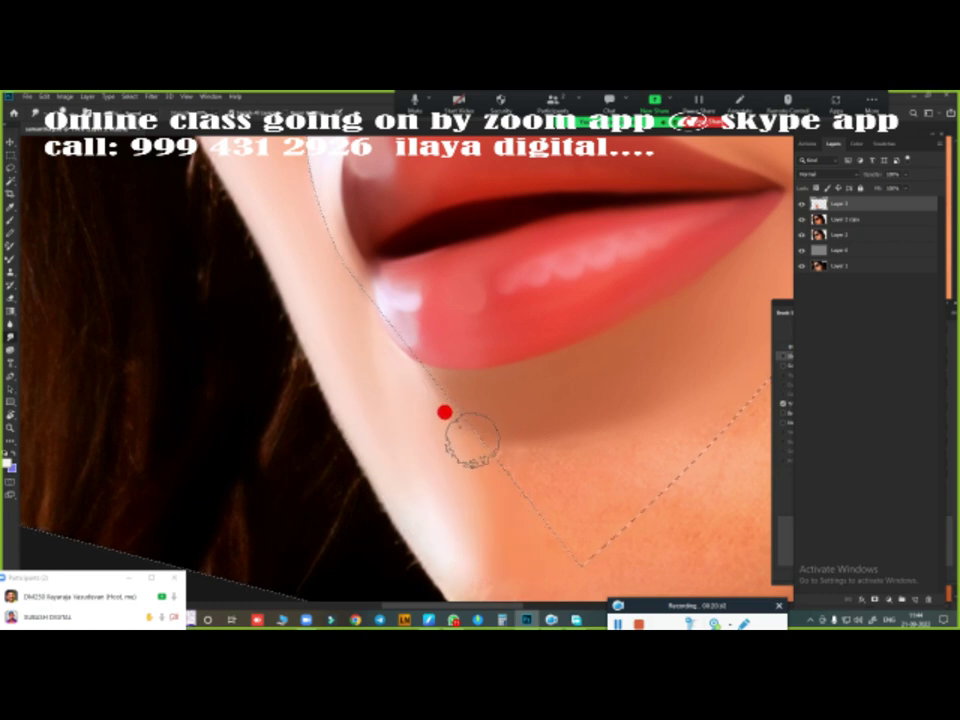
left_click_drag(443, 411, 325, 445)
left_click_drag(462, 342, 483, 552)
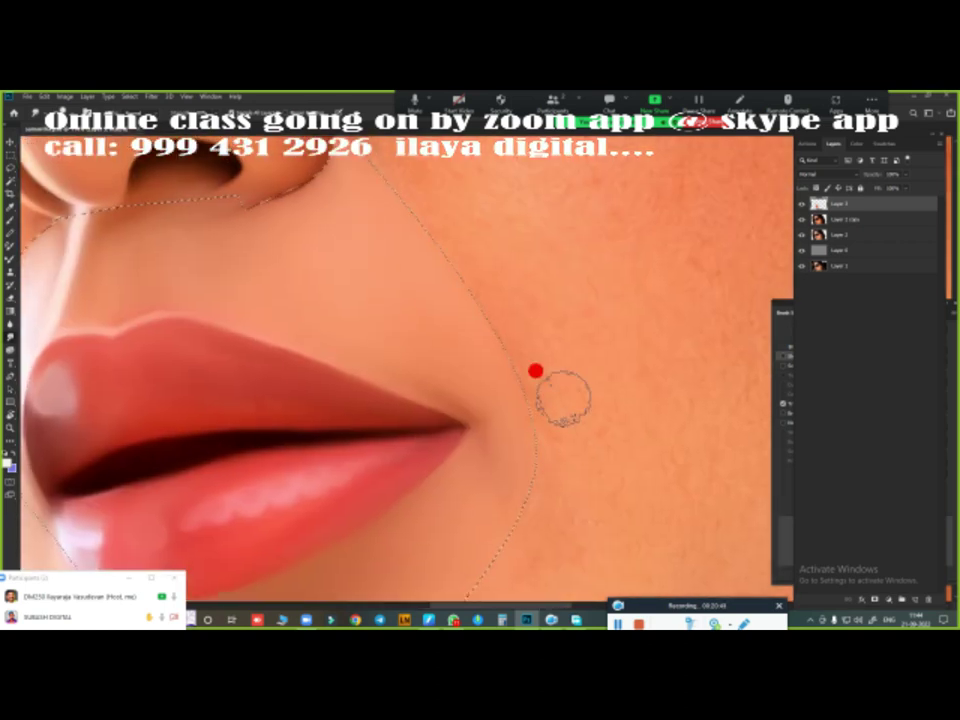
scroll(557, 353, "down", 1)
scroll(557, 353, "down", 1)
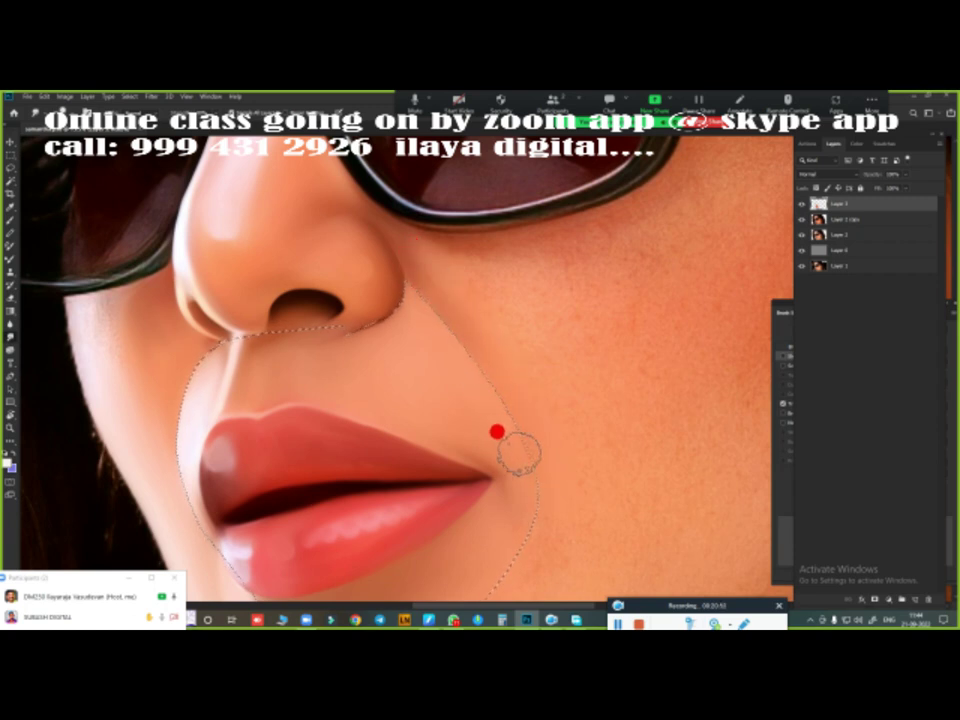
scroll(505, 432, "up", 1)
scroll(611, 328, "up", 1)
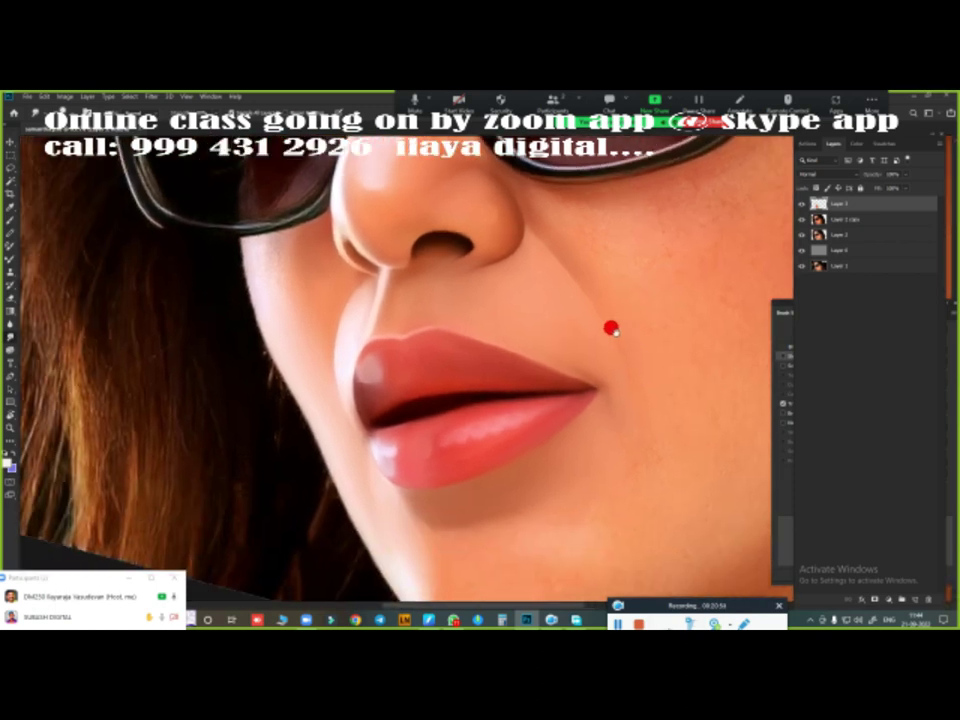
scroll(602, 336, "up", 1)
scroll(610, 345, "up", 1)
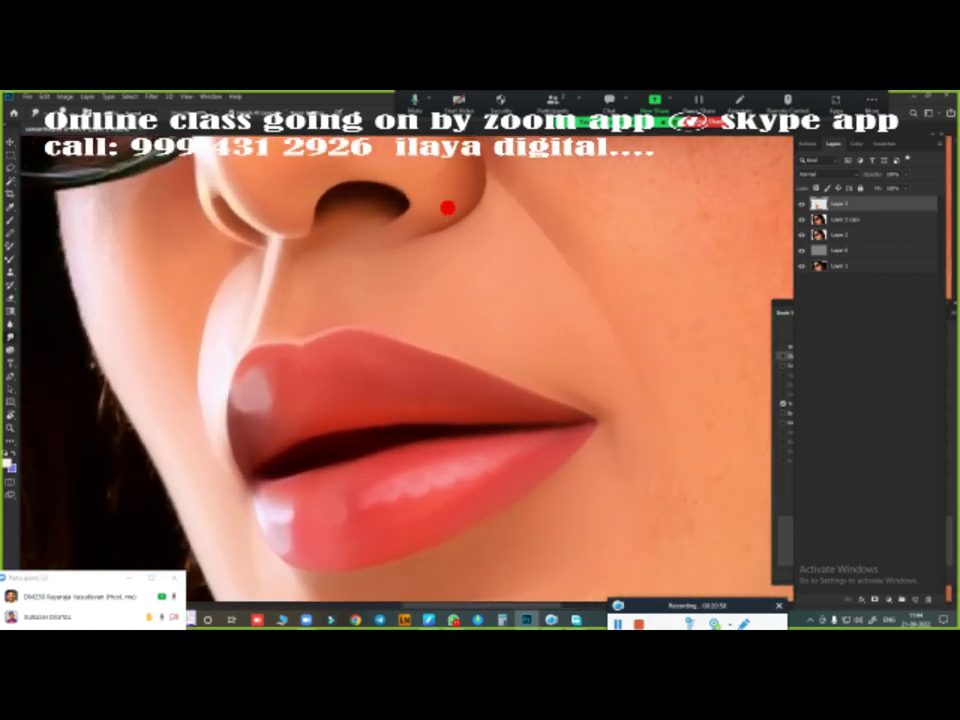
scroll(456, 302, "up", 1)
scroll(441, 262, "up", 2)
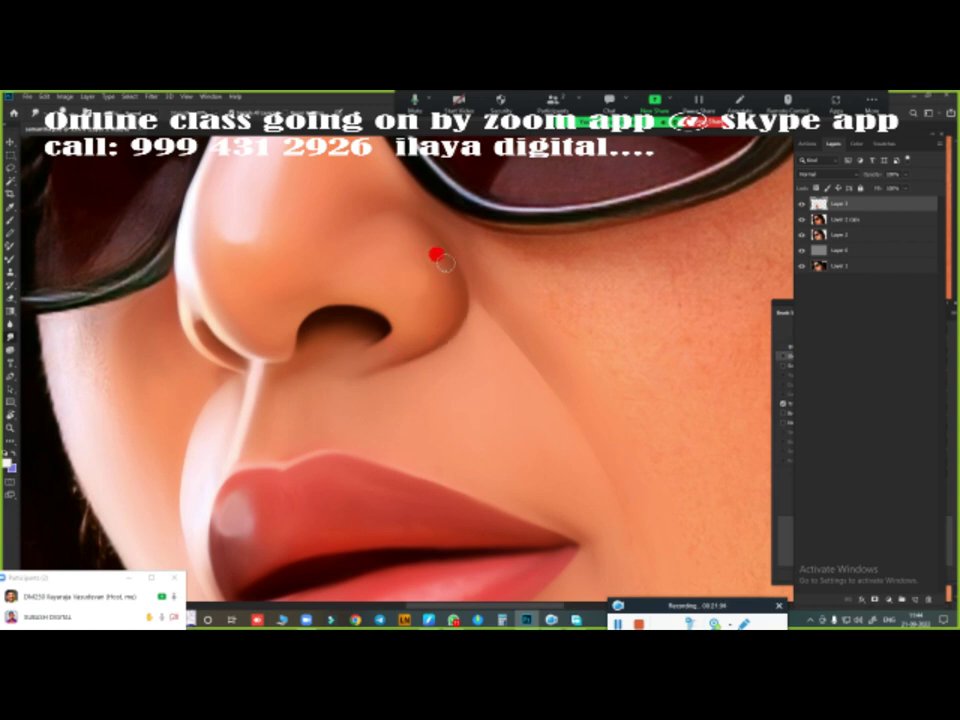
left_click_drag(544, 357, 482, 300)
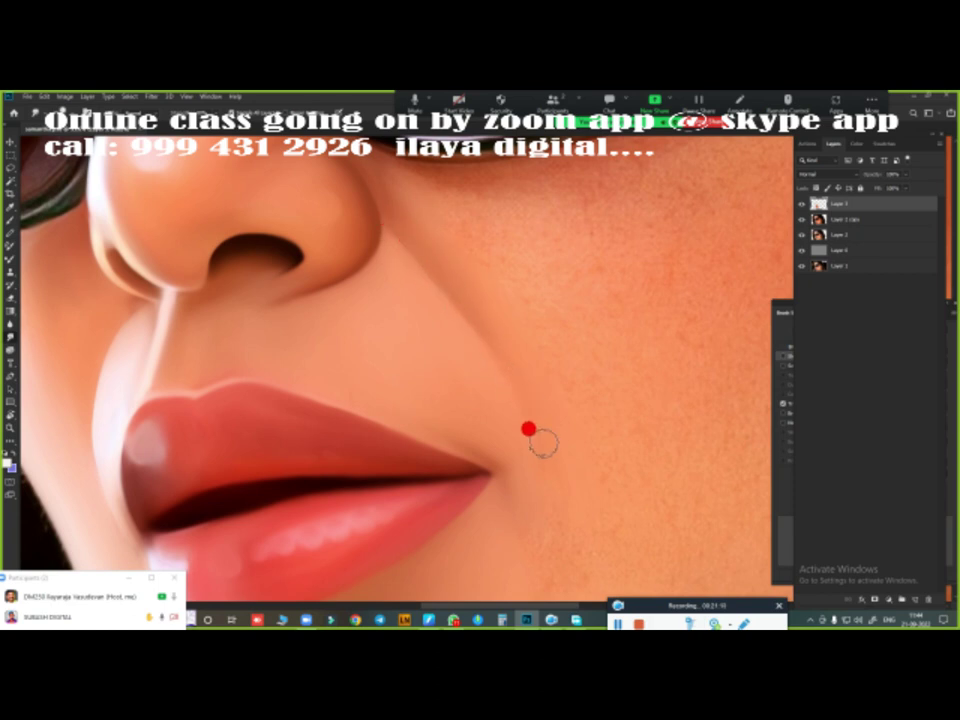
left_click_drag(421, 238, 563, 242)
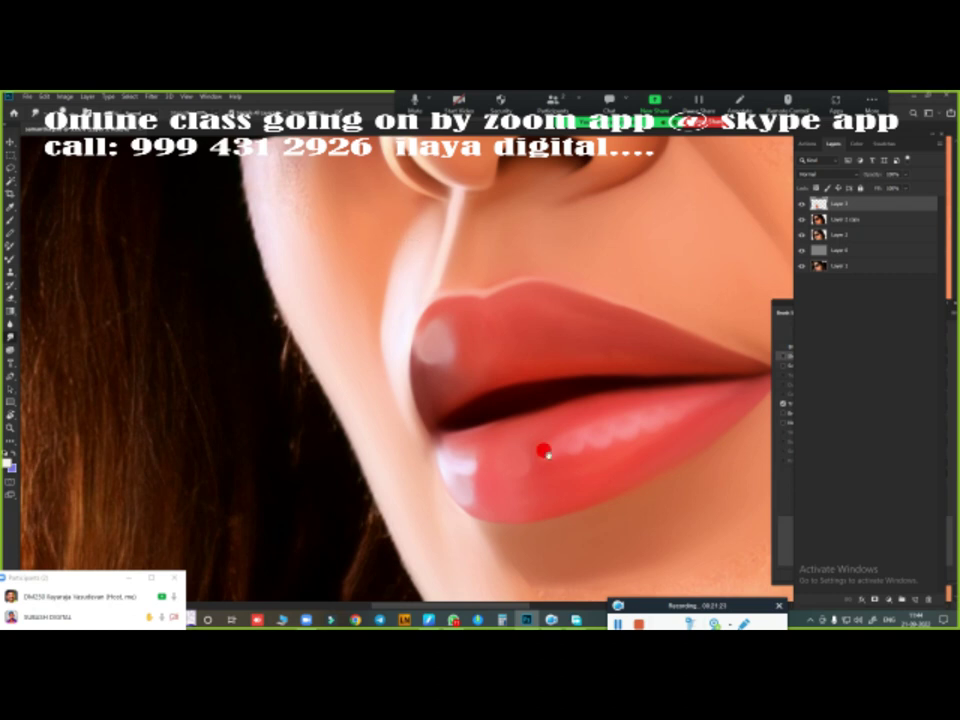
left_click_drag(543, 452, 336, 390)
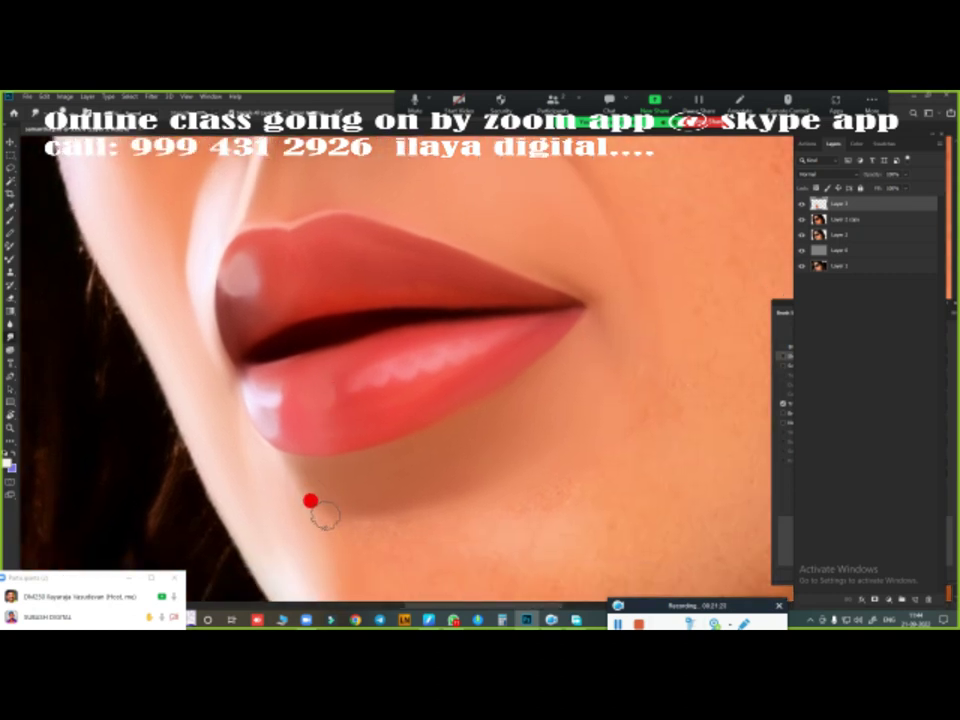
scroll(387, 491, "down", 2)
scroll(555, 452, "down", 2)
- Zoom in and brush smooth the skin along the cheek edge and jaw edge
scroll(525, 521, "down", 2)
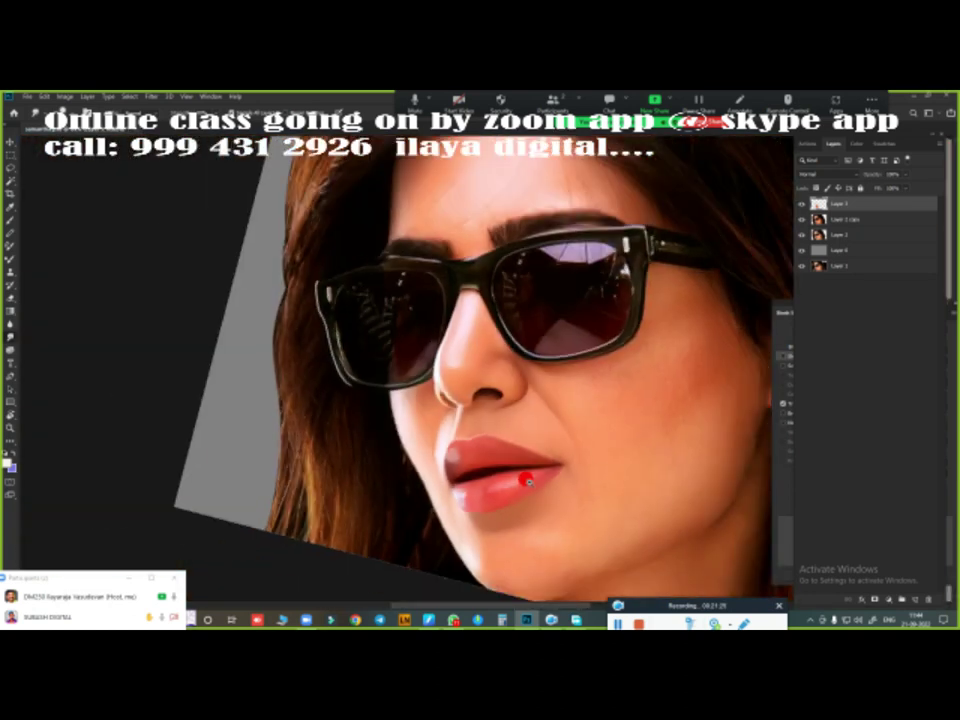
scroll(439, 392, "up", 2)
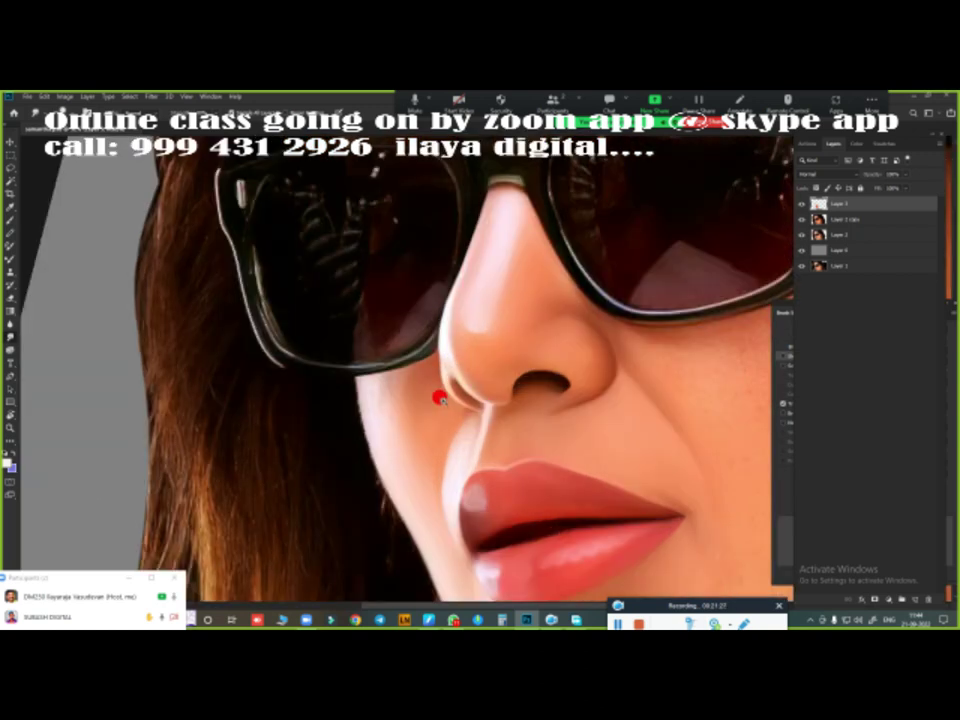
scroll(431, 253, "up", 1)
scroll(395, 305, "down", 1)
scroll(390, 322, "up", 1)
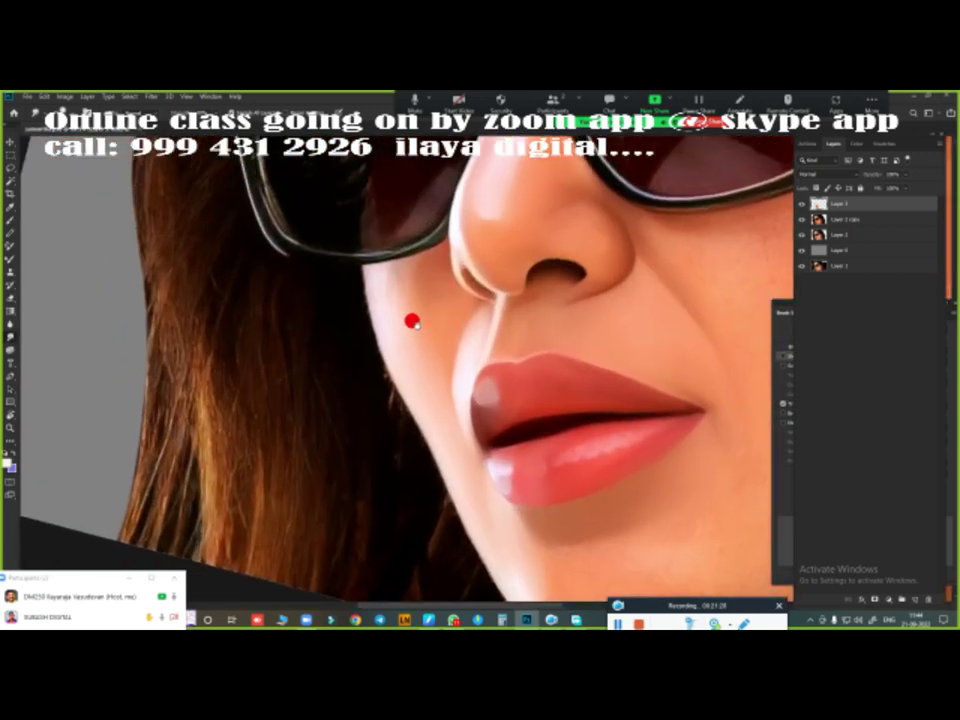
scroll(420, 315, "up", 1)
scroll(400, 295, "up", 1)
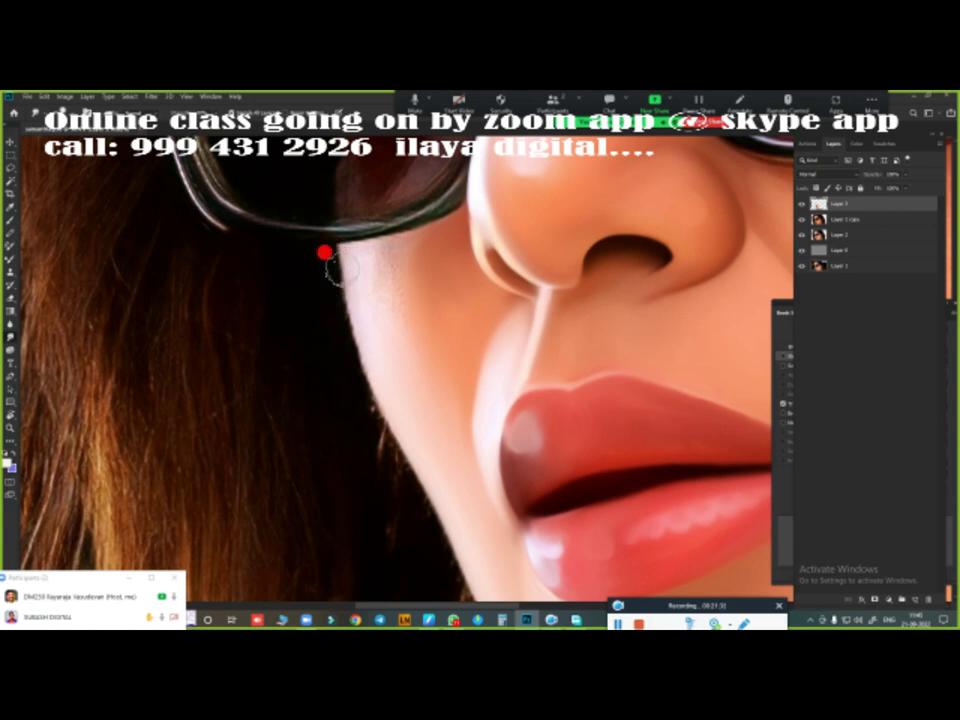
mouse_move(325, 252)
left_mouse_down()
mouse_move(359, 384)
mouse_move(404, 473)
mouse_move(337, 264)
left_mouse_up()
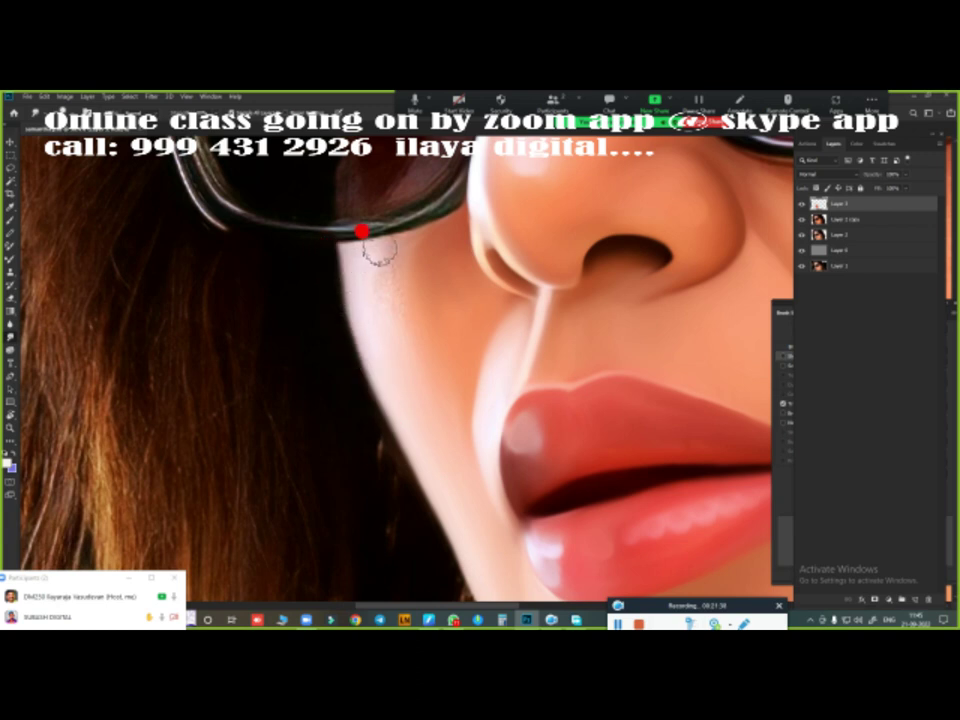
mouse_move(389, 236)
left_mouse_down()
mouse_move(375, 313)
mouse_move(349, 246)
mouse_move(401, 411)
mouse_move(390, 264)
mouse_move(279, 171)
mouse_move(302, 246)
mouse_move(400, 442)
mouse_move(328, 358)
mouse_move(339, 456)
mouse_move(332, 272)
mouse_move(451, 468)
mouse_move(392, 259)
mouse_move(315, 264)
mouse_move(349, 311)
mouse_move(363, 363)
mouse_move(452, 493)
mouse_move(379, 279)
mouse_move(409, 388)
mouse_move(476, 467)
mouse_move(546, 525)
mouse_move(551, 504)
mouse_move(493, 450)
mouse_move(444, 435)
mouse_move(365, 276)
mouse_move(428, 394)
mouse_move(553, 525)
mouse_move(376, 402)
left_mouse_up()
mouse_move(369, 467)
left_mouse_down()
mouse_move(313, 296)
mouse_move(396, 510)
mouse_move(531, 484)
mouse_move(327, 393)
mouse_move(328, 429)
mouse_move(471, 416)
left_mouse_up()
- Soften the chin skin and the area below the lip corner, blending across chin and jaw
scroll(471, 416, "down", 3)
scroll(446, 437, "down", 1)
mouse_move(416, 430)
left_mouse_down()
mouse_move(375, 446)
mouse_move(377, 411)
mouse_move(476, 411)
mouse_move(516, 362)
mouse_move(514, 334)
left_mouse_up()
scroll(516, 362, "up", 3)
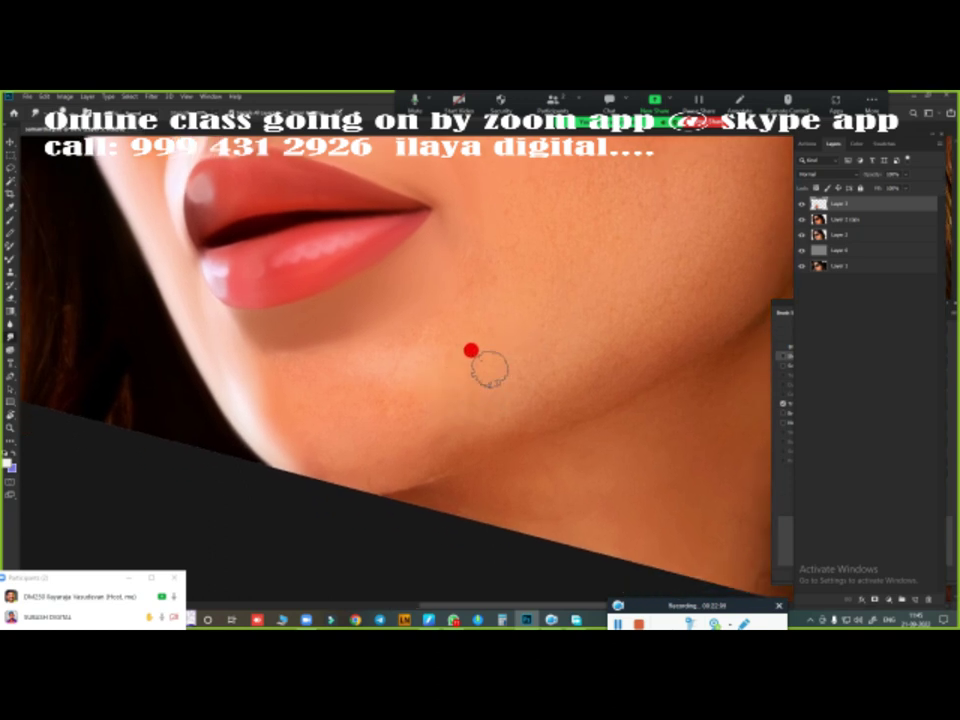
left_click_drag(495, 357, 455, 309)
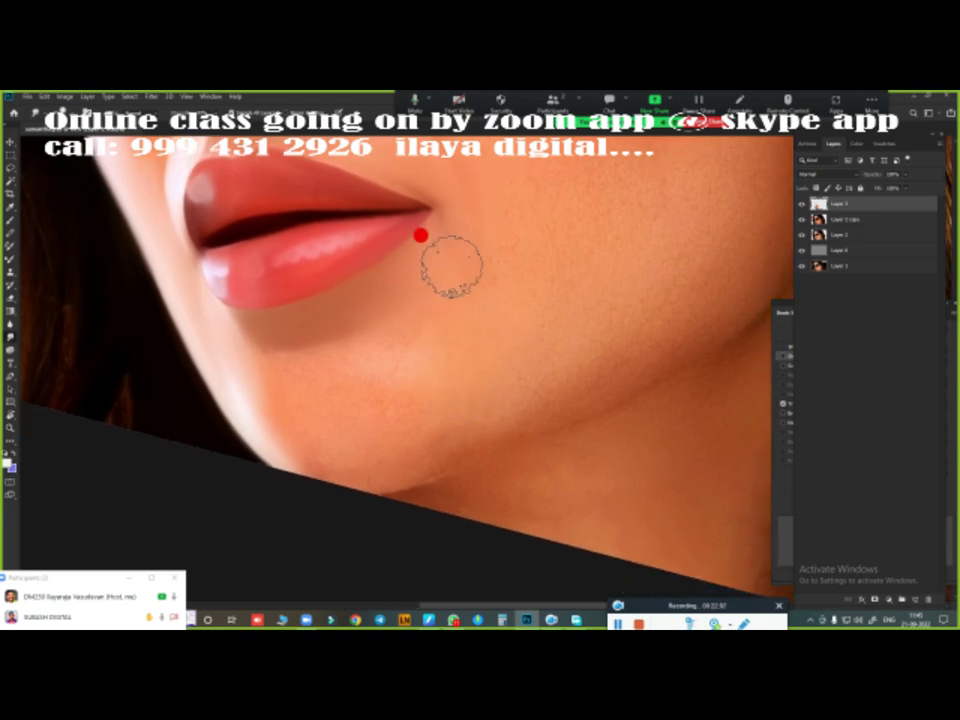
mouse_move(451, 264)
left_mouse_down()
mouse_move(440, 300)
mouse_move(410, 322)
mouse_move(387, 385)
mouse_move(355, 368)
mouse_move(377, 369)
mouse_move(317, 377)
mouse_move(358, 369)
mouse_move(370, 430)
mouse_move(320, 425)
mouse_move(355, 442)
left_mouse_up()
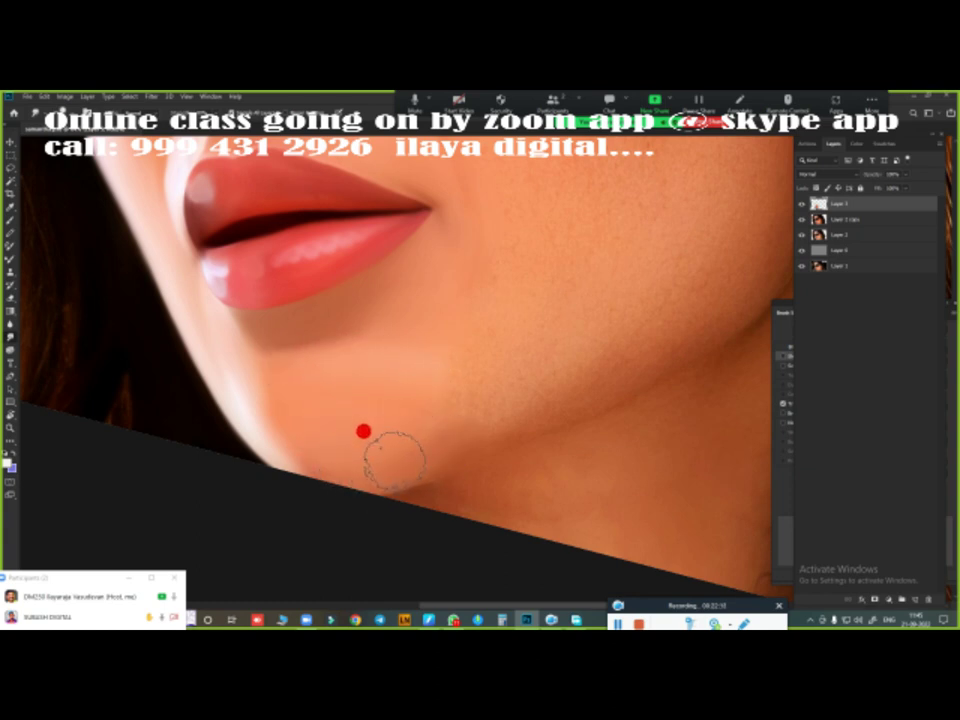
mouse_move(516, 413)
left_mouse_down()
mouse_move(349, 471)
mouse_move(402, 397)
mouse_move(288, 393)
mouse_move(429, 422)
mouse_move(499, 343)
mouse_move(489, 321)
mouse_move(509, 328)
mouse_move(525, 279)
mouse_move(589, 343)
mouse_move(528, 388)
left_mouse_up()
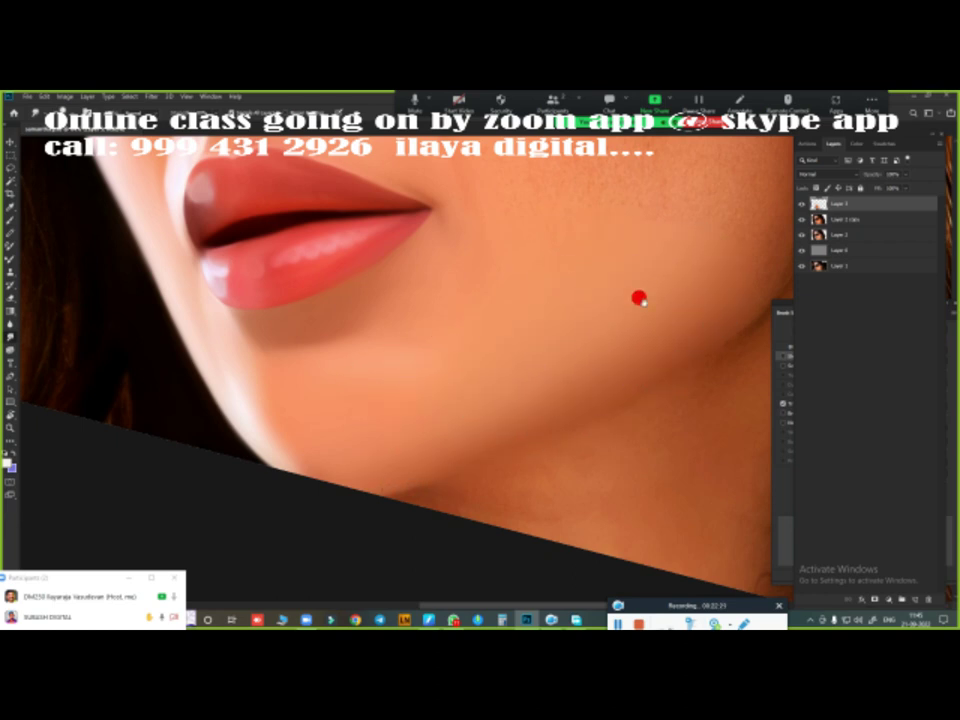
left_click_drag(639, 298, 369, 454)
scroll(461, 410, "down", 1)
scroll(454, 407, "down", 1)
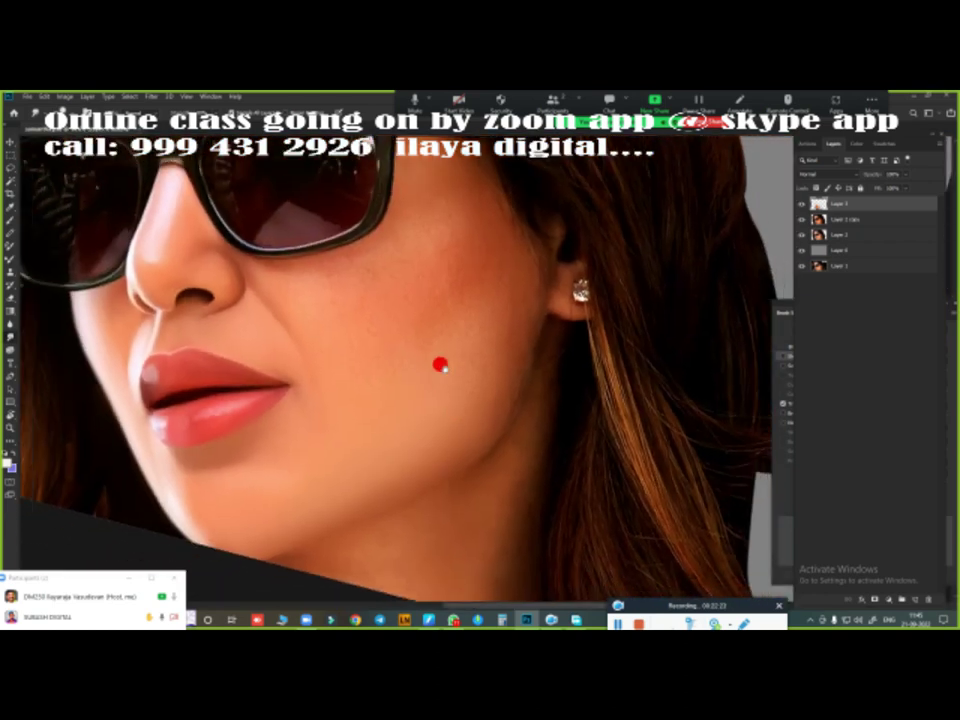
scroll(439, 364, "down", 1)
scroll(493, 422, "up", 4)
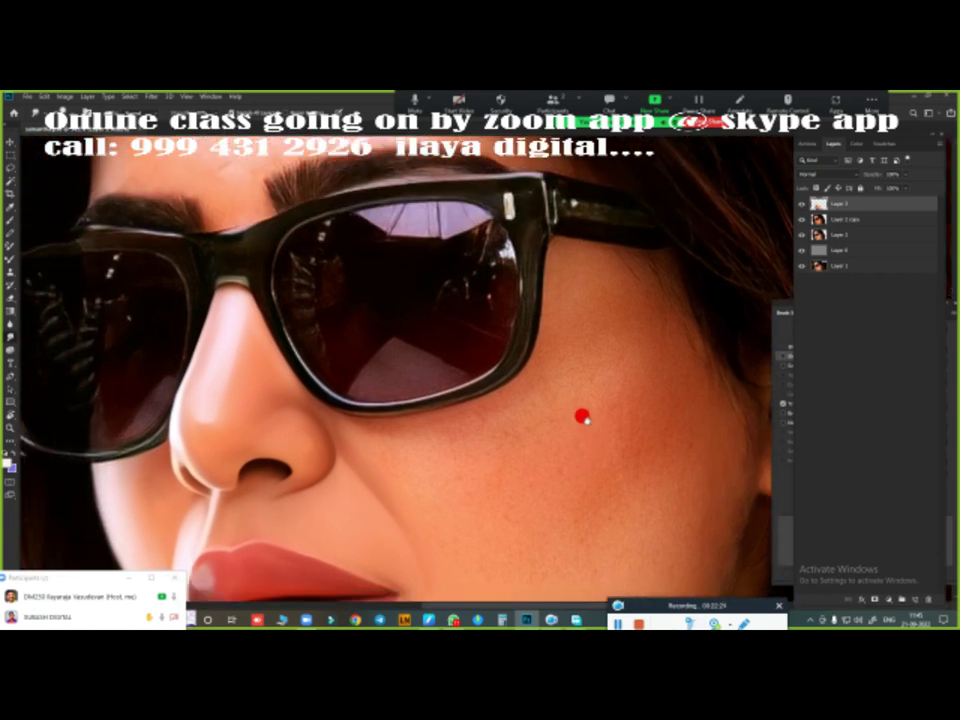
left_click_drag(482, 360, 598, 377)
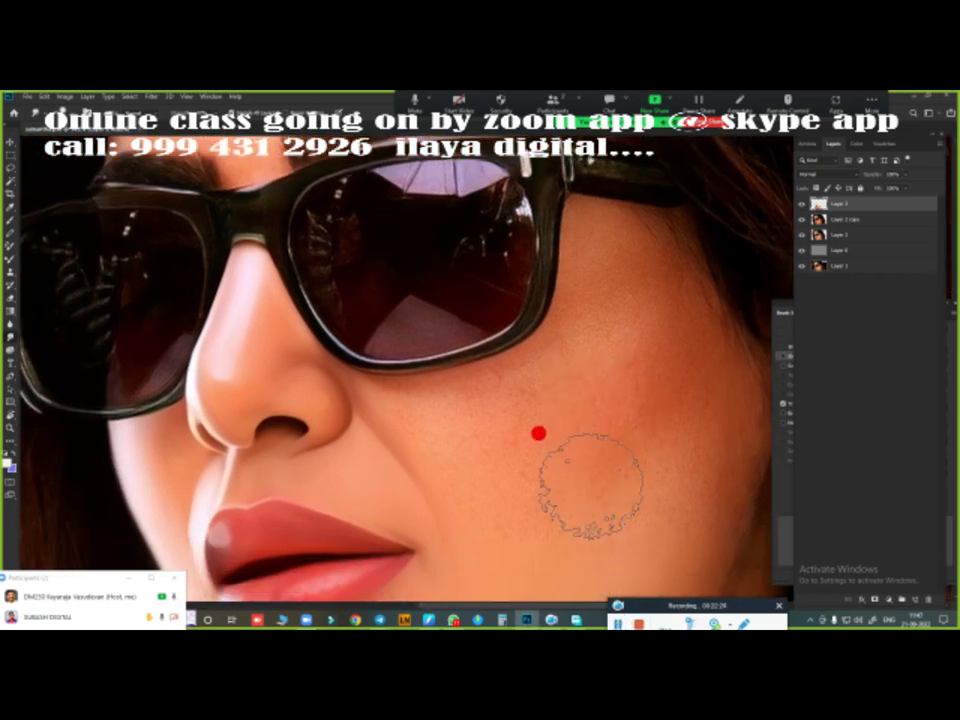
- Zoom in on the lips and paint the pale upper-lip highlight down with a smaller brush
scroll(489, 313, "down", 3)
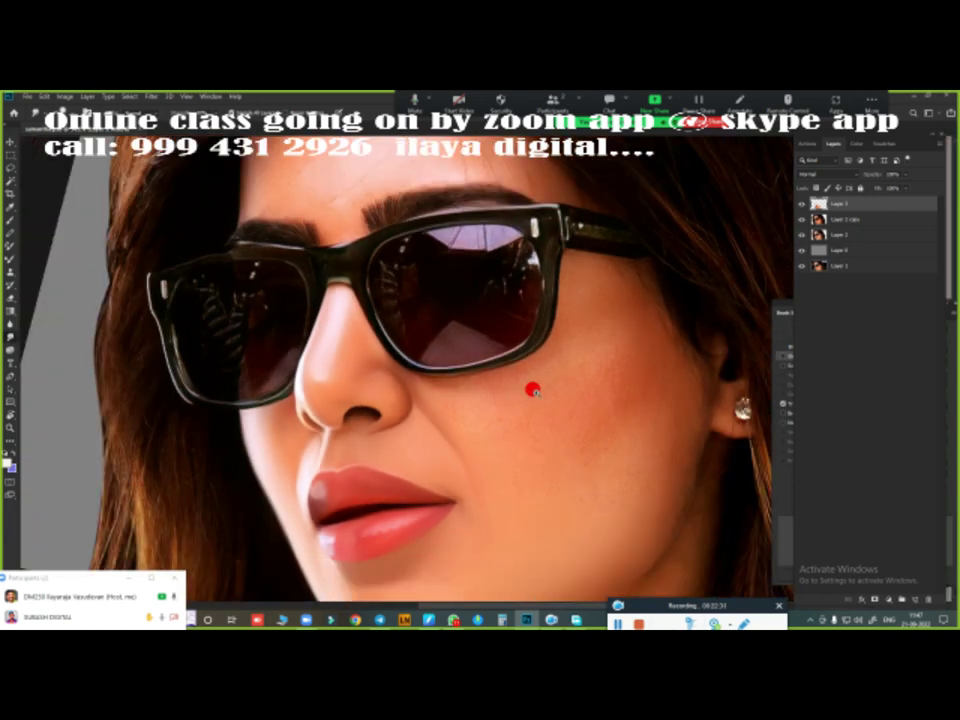
mouse_move(531, 388)
left_mouse_down()
mouse_move(542, 364)
mouse_move(473, 381)
left_mouse_up()
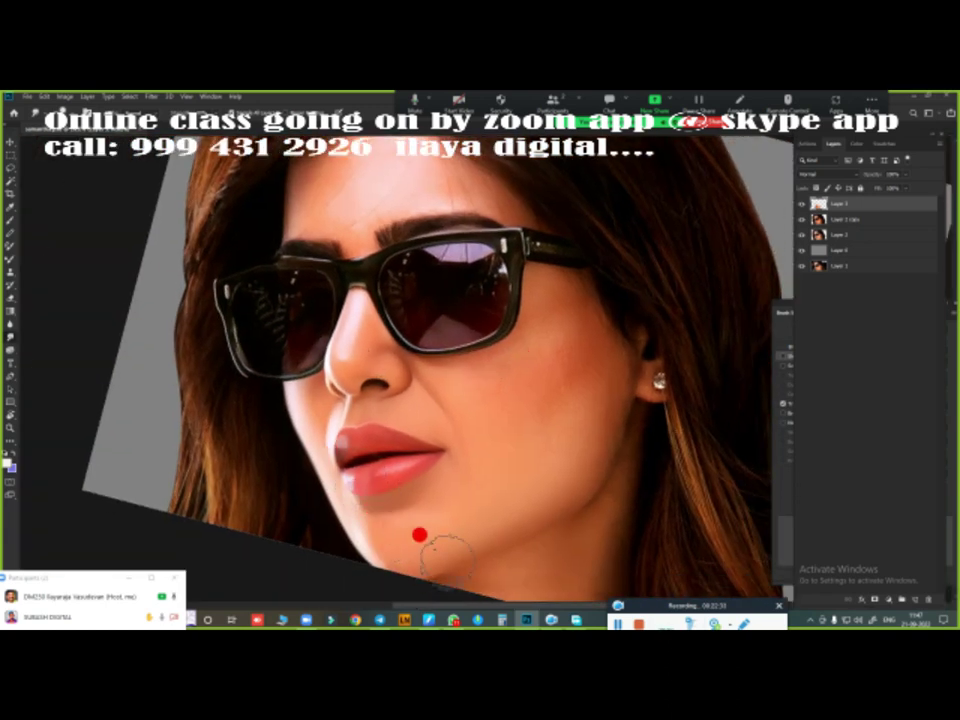
scroll(441, 458, "up", 3)
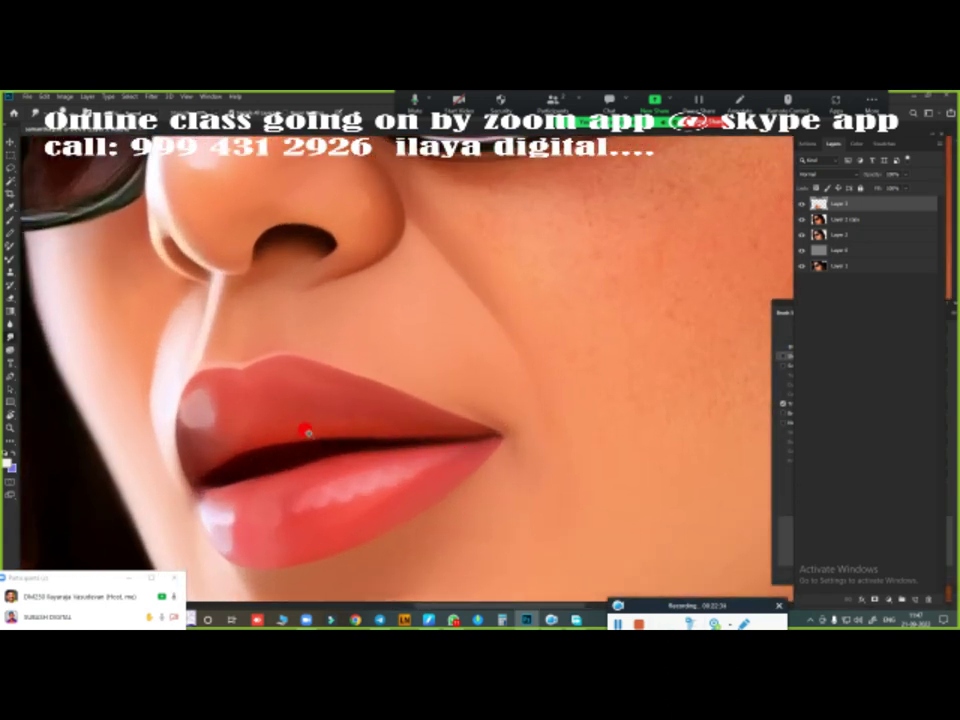
scroll(306, 432, "up", 2)
scroll(499, 315, "down", 5)
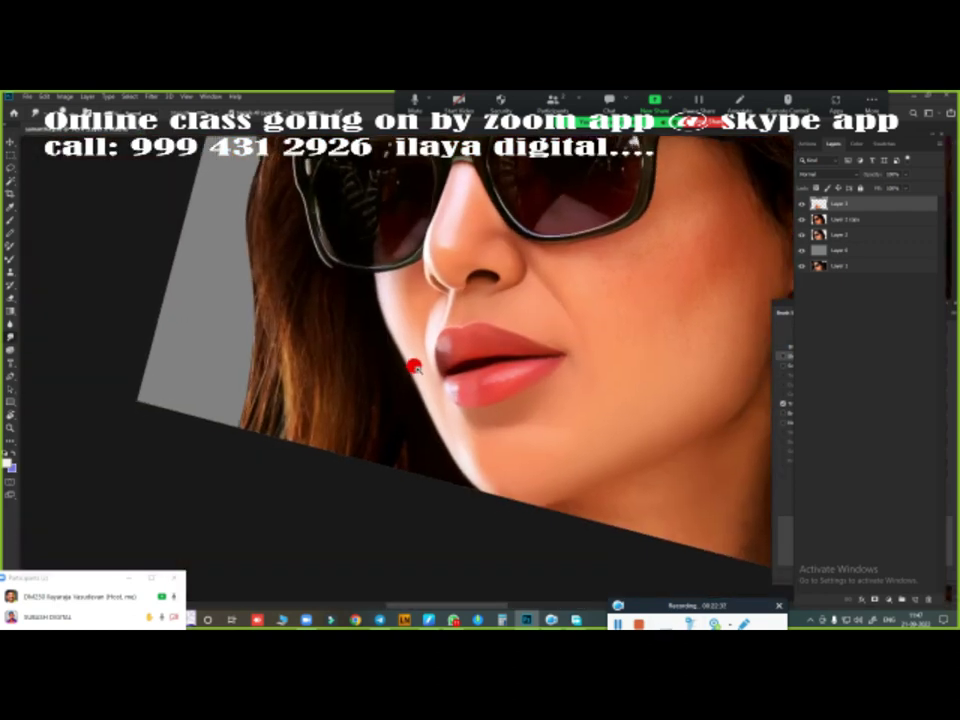
scroll(414, 367, "down", 2)
scroll(401, 375, "up", 2)
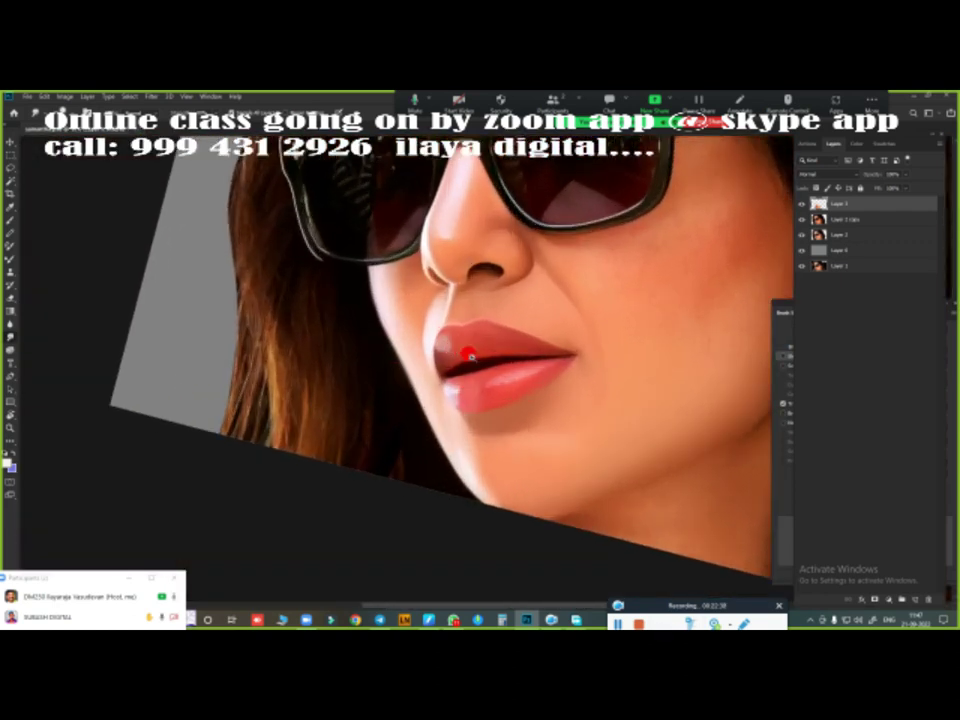
scroll(441, 343, "up", 3)
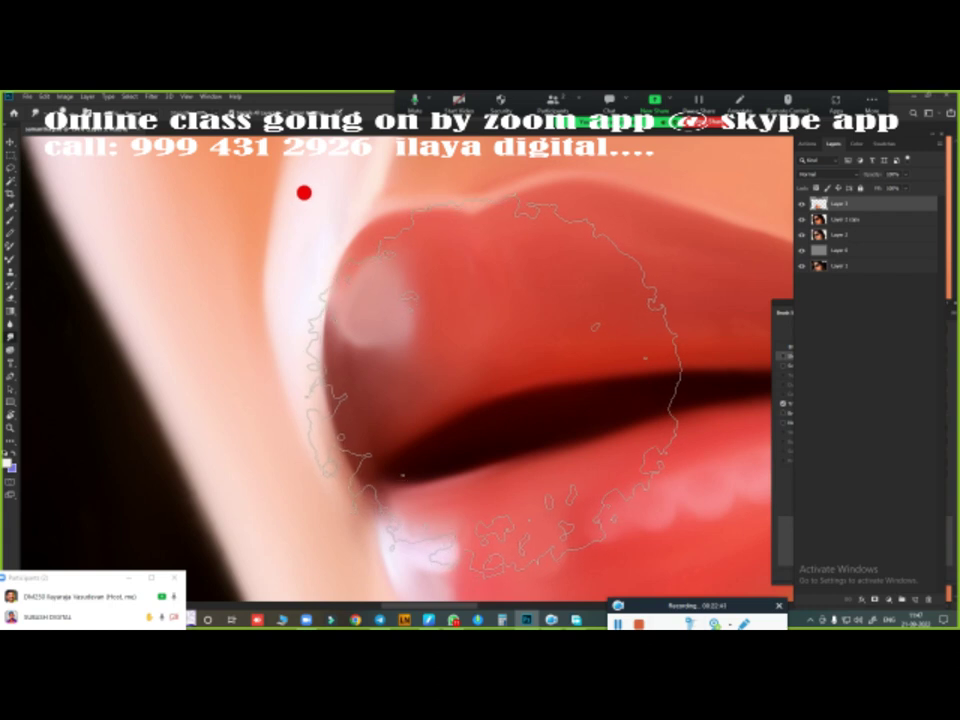
key("ctrl+d")
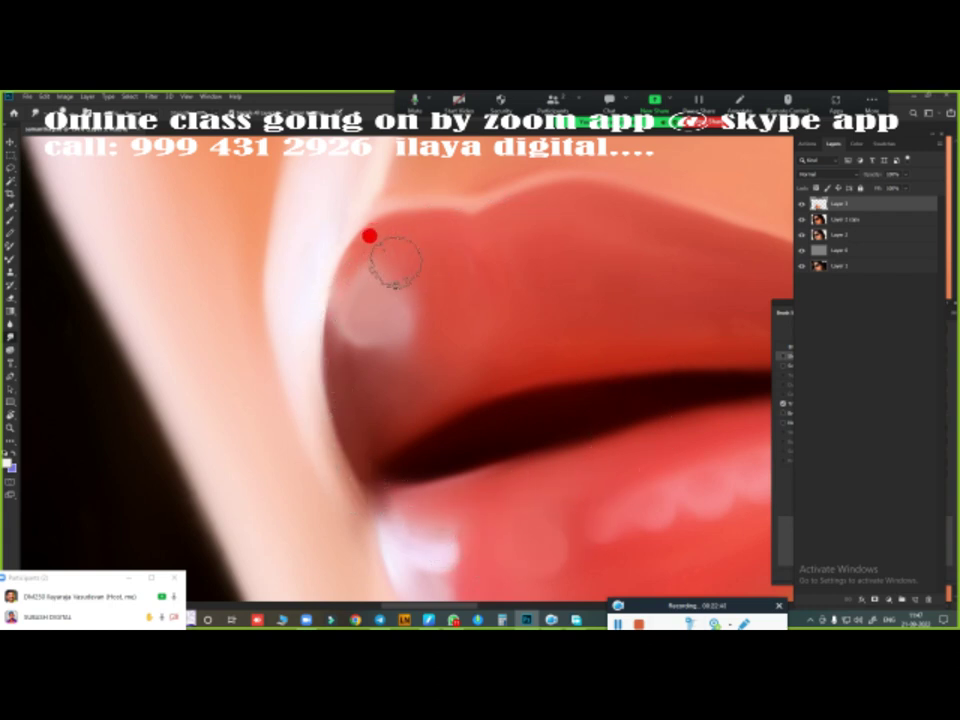
mouse_move(396, 315)
left_mouse_down()
mouse_move(375, 312)
mouse_move(390, 278)
mouse_move(399, 326)
left_mouse_up()
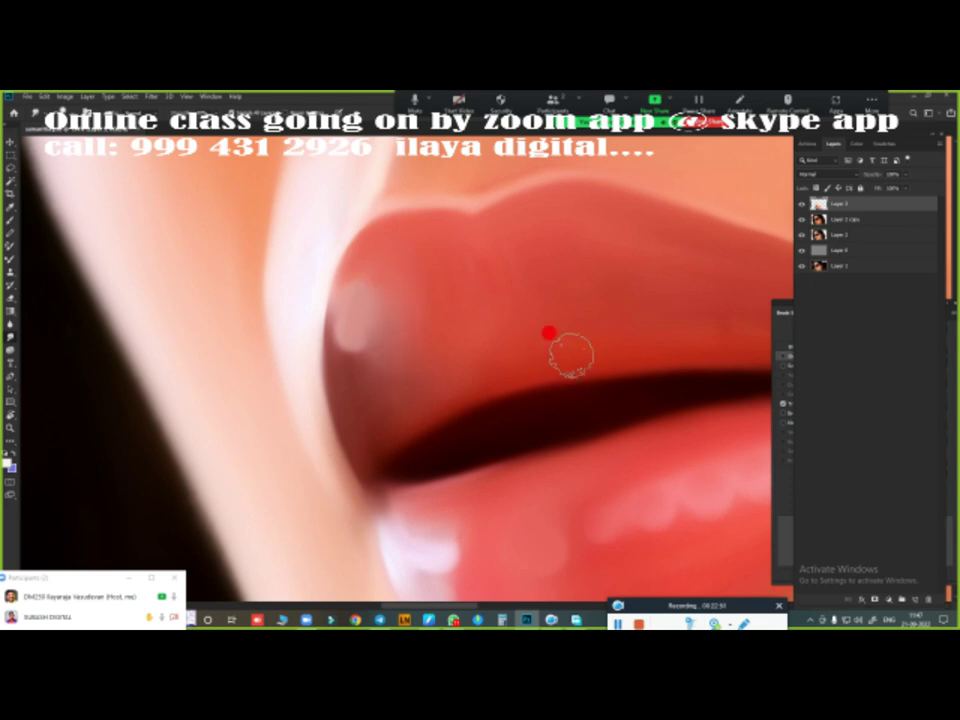
scroll(540, 340, "down", 3)
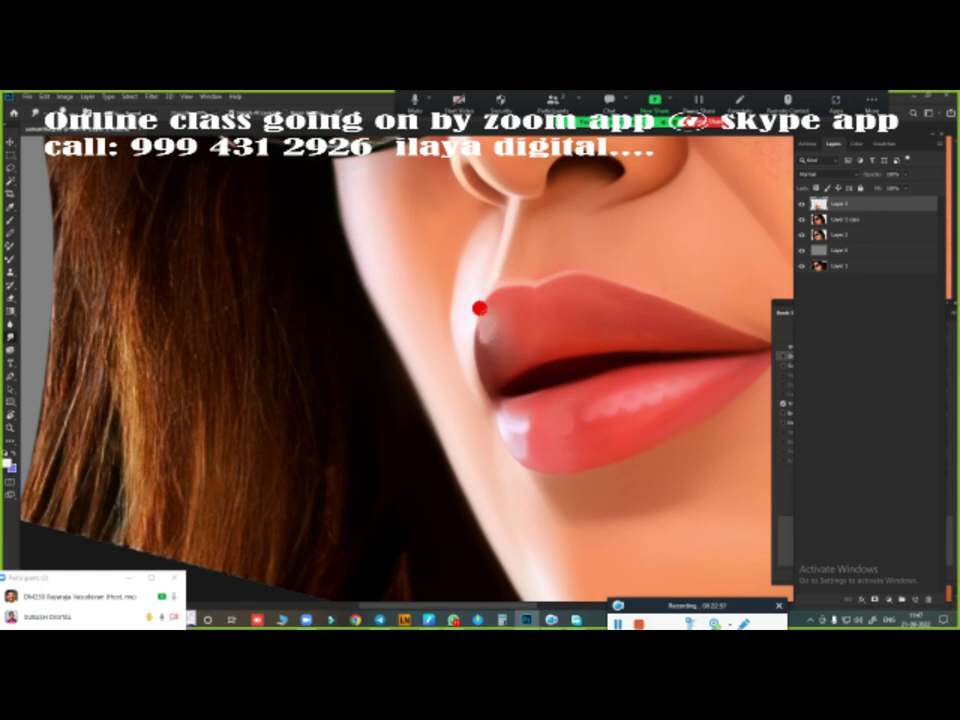
- Zoom and pan to frame the cheek below the sunglasses
scroll(479, 308, "down", 3)
left_click_drag(634, 279, 439, 368)
scroll(532, 353, "up", 1)
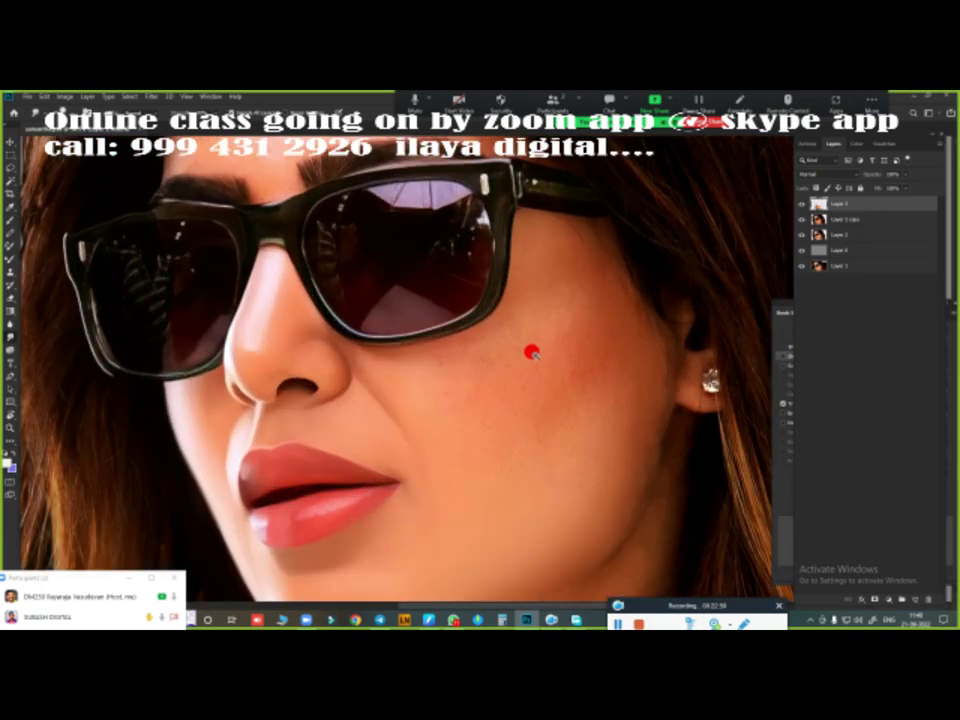
scroll(532, 350, "up", 2)
scroll(525, 355, "up", 1)
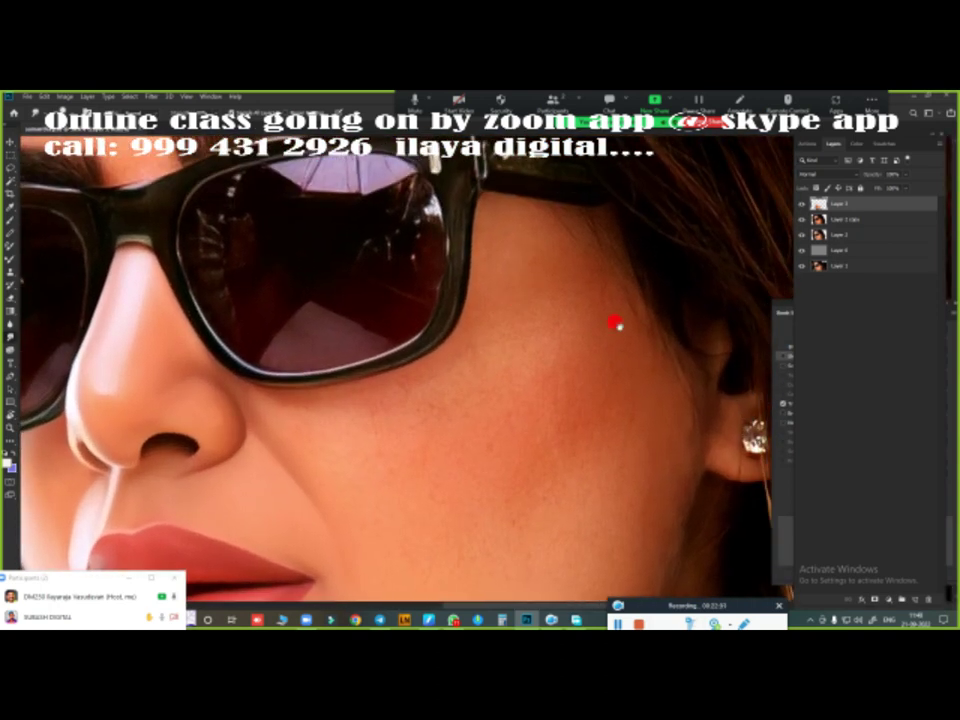
scroll(570, 258, "down", 1)
scroll(580, 330, "up", 1)
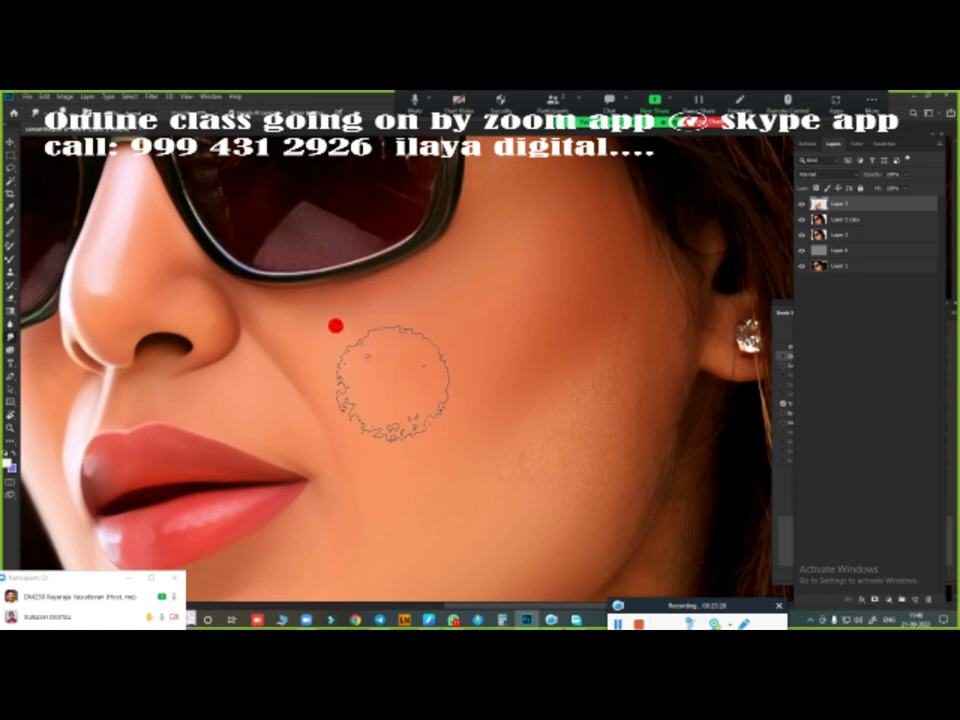
mouse_move(542, 266)
left_mouse_down()
mouse_move(544, 401)
mouse_move(556, 402)
left_mouse_up()
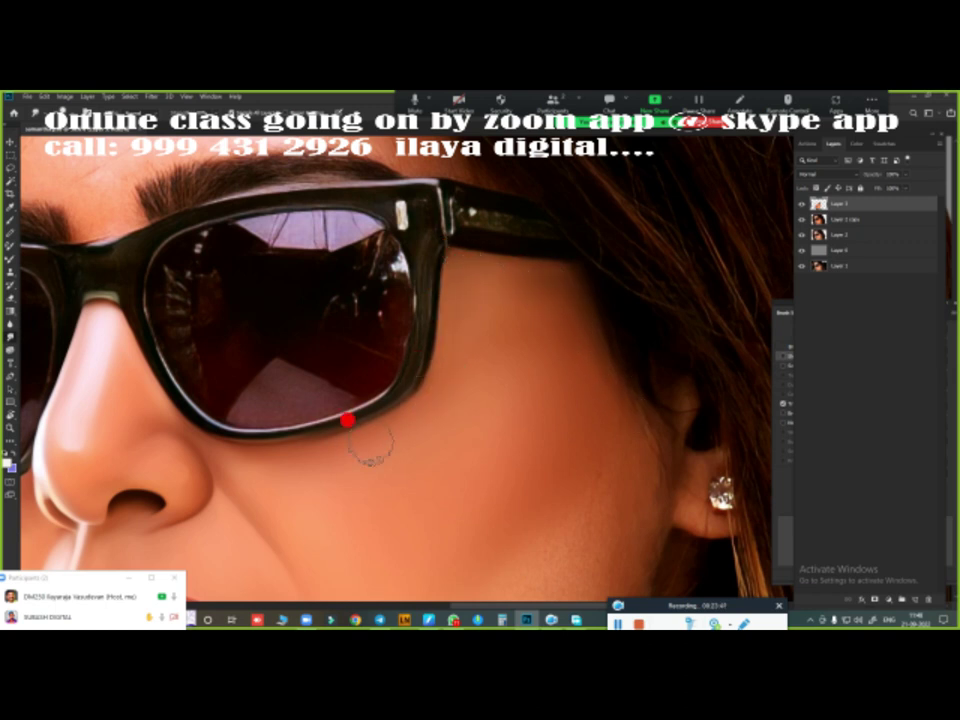
- Shrink the brush and frame the cheek, lips, chin and jawline
scroll(549, 471, "down", 2)
left_click_drag(549, 471, 491, 223)
scroll(487, 368, "down", 2)
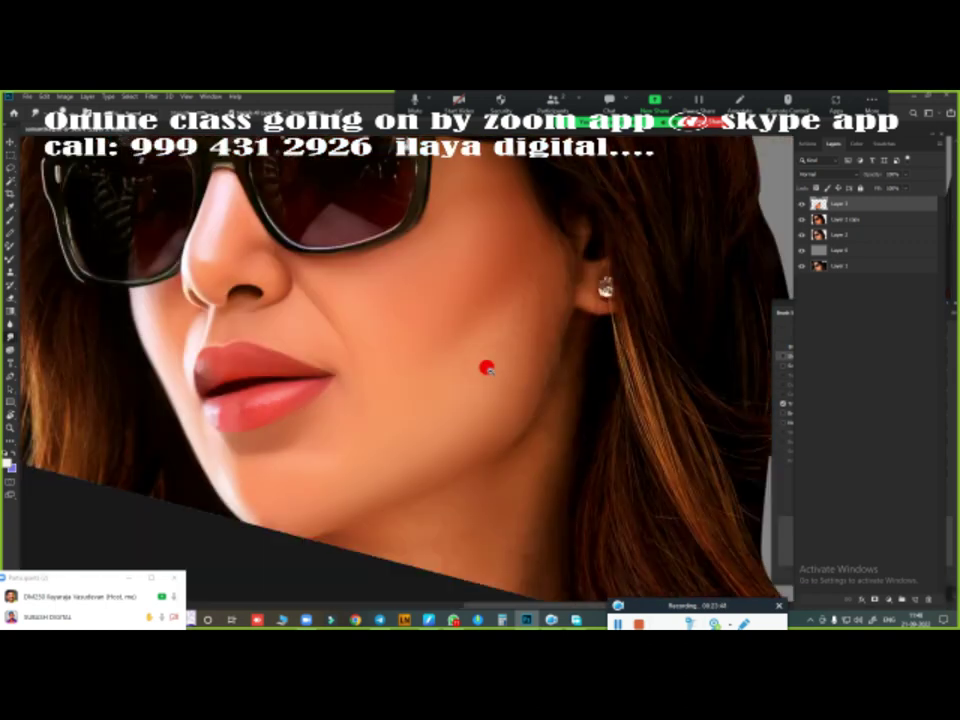
scroll(418, 345, "down", 2)
scroll(521, 221, "up", 2)
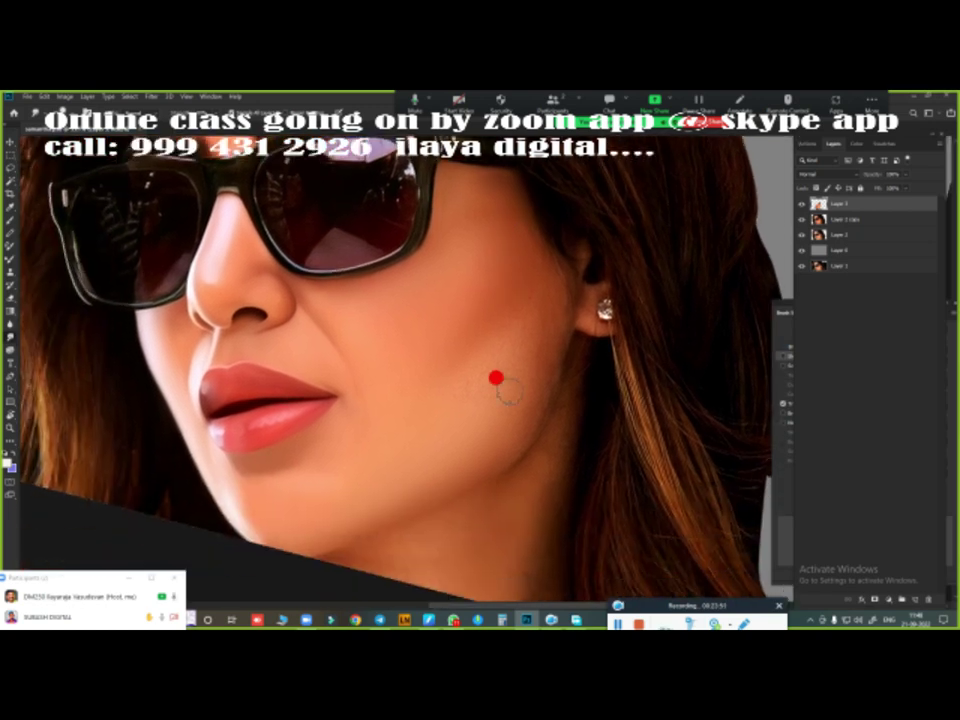
scroll(518, 402, "up", 1)
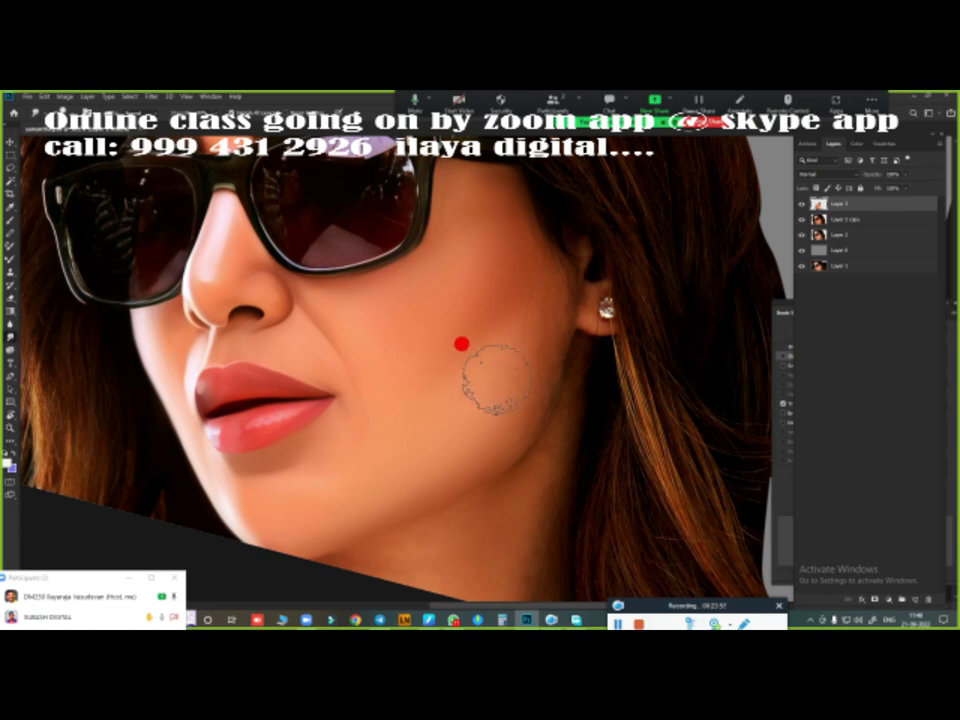
key("bracketleft")
key("bracketleft")
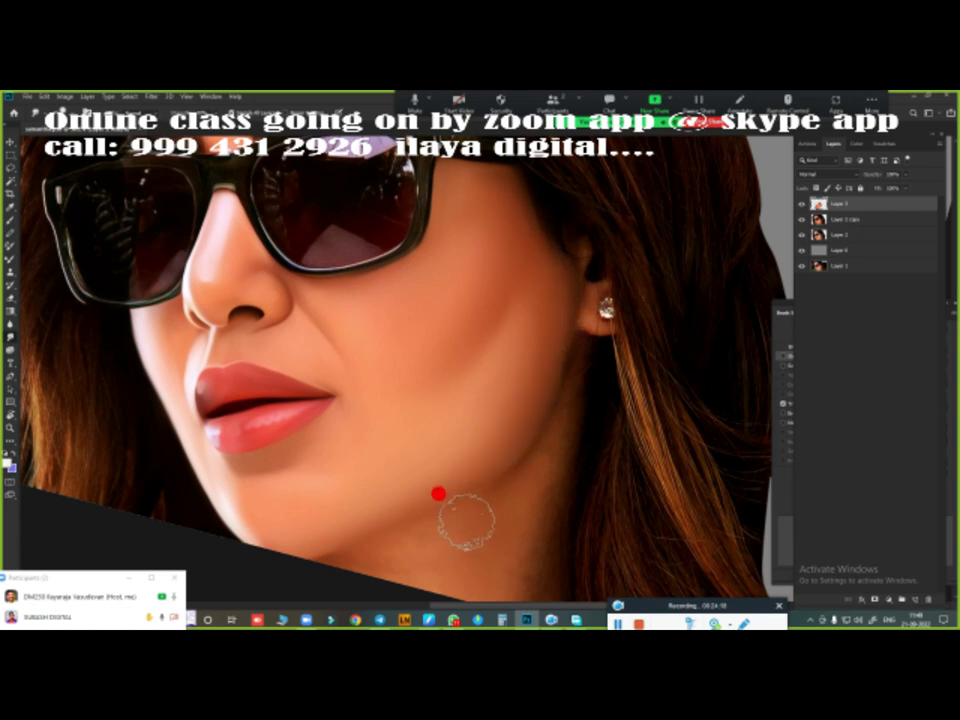
left_click_drag(532, 457, 561, 339)
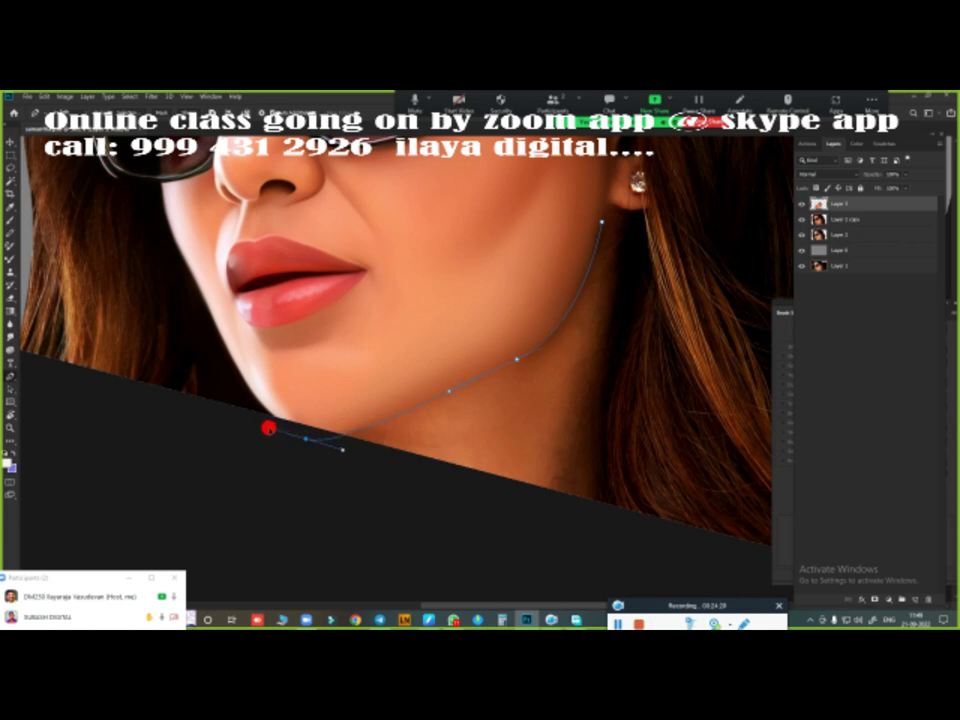
- Load the jaw path as a selection, brush the cheek skin smooth inside it, then deselect
key("ctrl+Return")
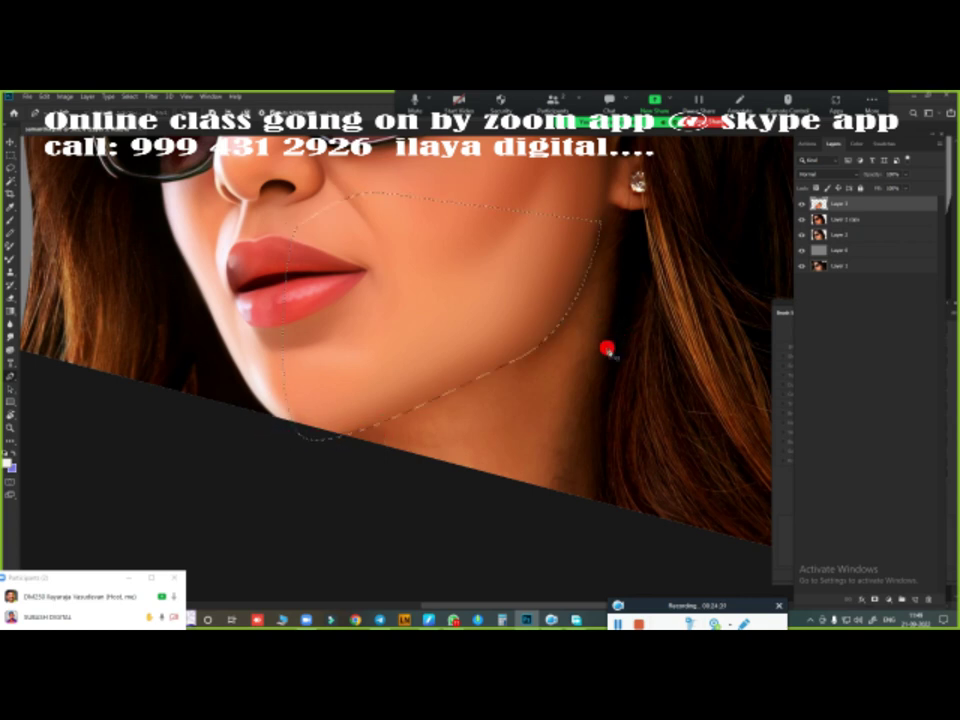
key("b")
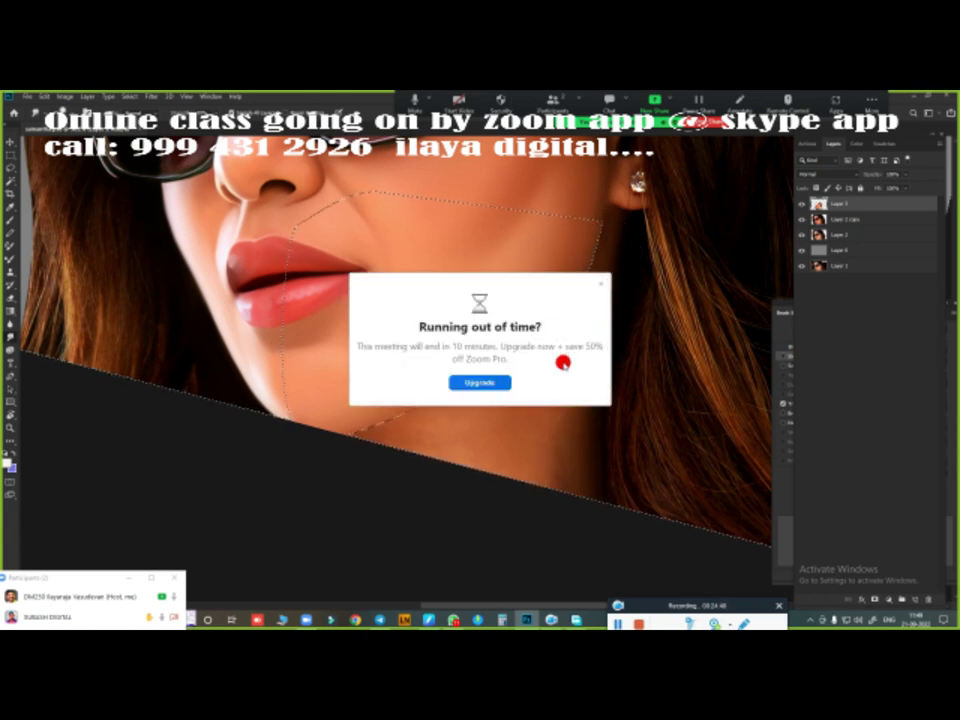
left_click(596, 292)
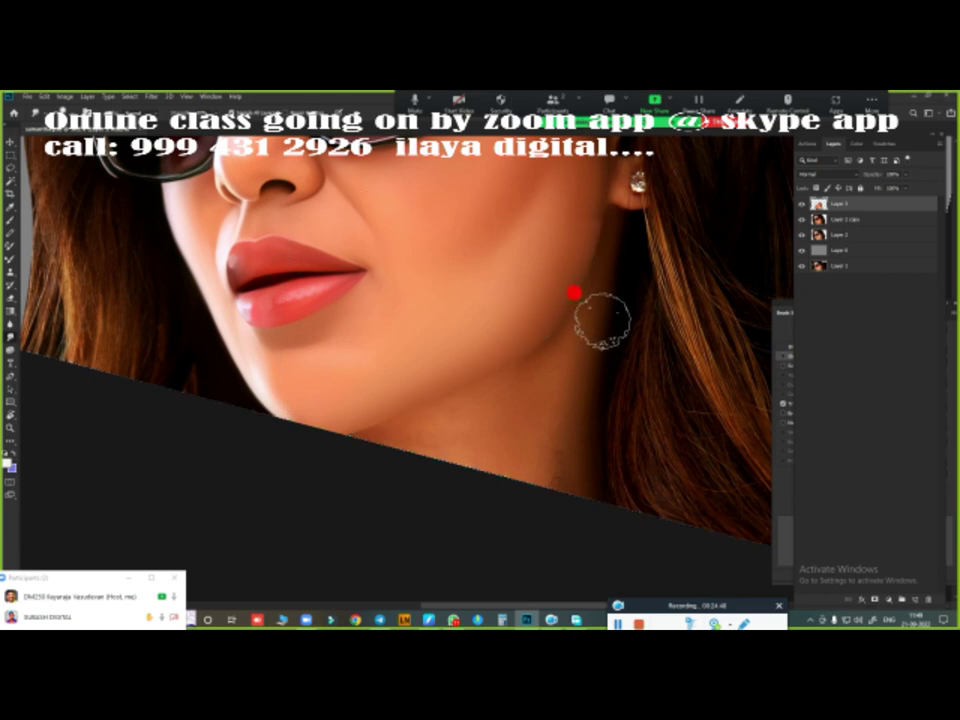
key("ctrl+d")
left_click_drag(603, 307, 583, 336)
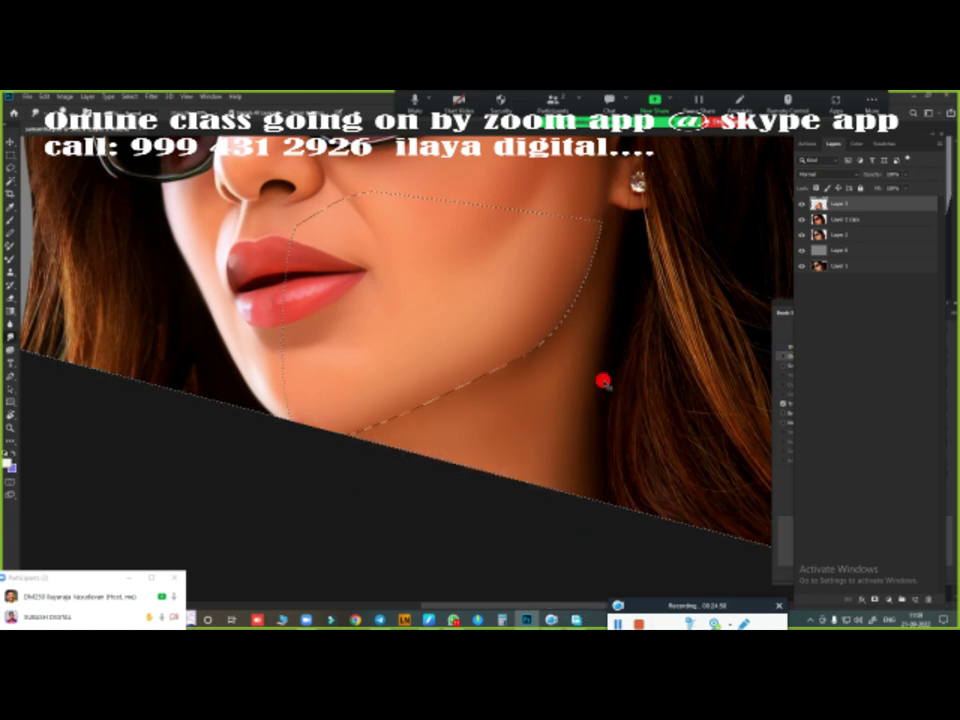
key("ctrl+d")
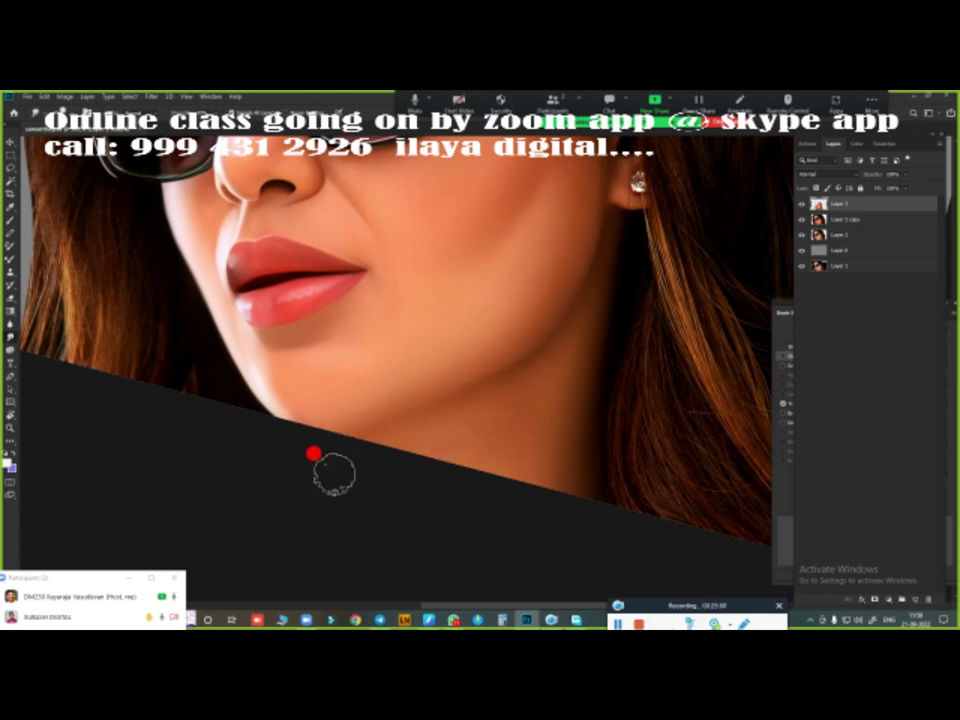
- Fit the whole portrait on screen, then zoom in on the forehead
scroll(505, 410, "down", 3)
scroll(452, 410, "up", 1)
scroll(407, 401, "up", 1)
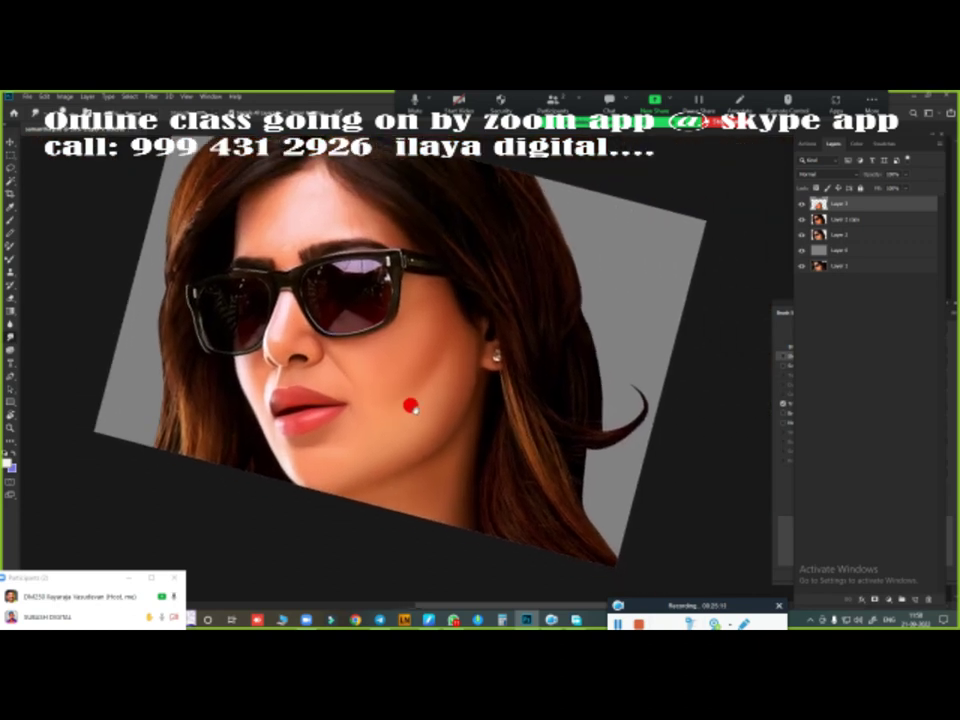
scroll(482, 392, "up", 1)
scroll(506, 403, "up", 2)
scroll(506, 403, "up", 2)
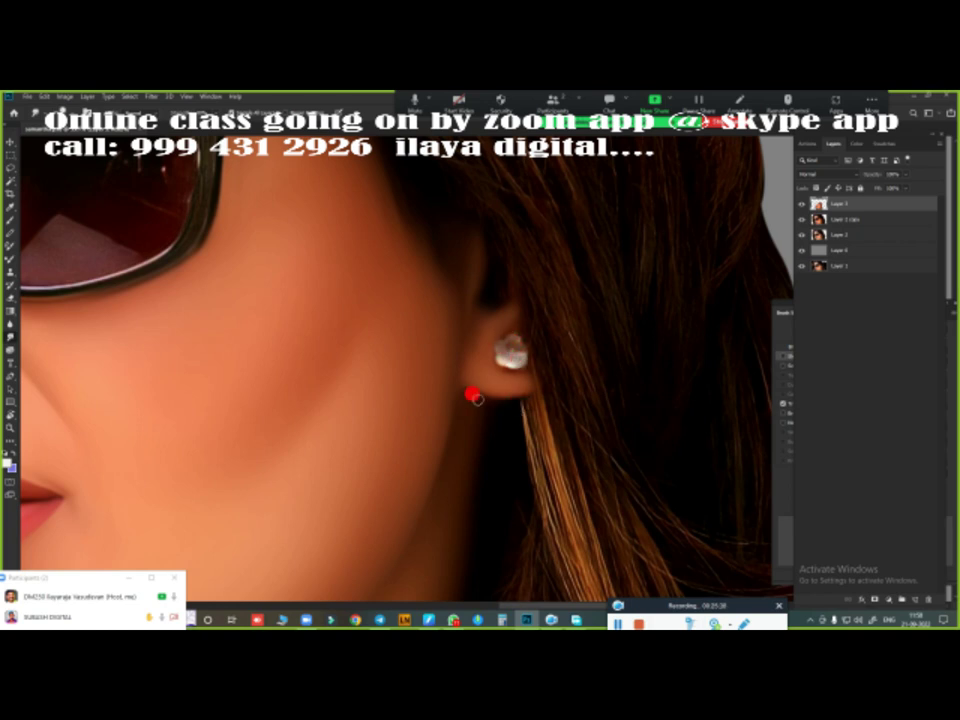
key("ctrl+0")
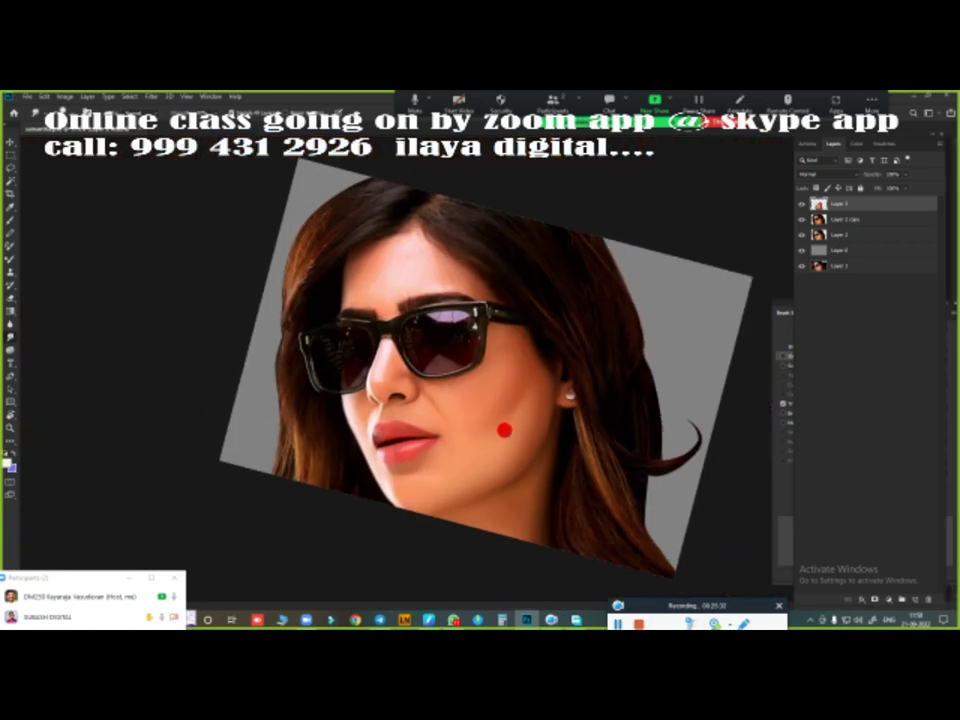
scroll(387, 414, "up", 2)
scroll(407, 317, "up", 2)
scroll(429, 317, "up", 2)
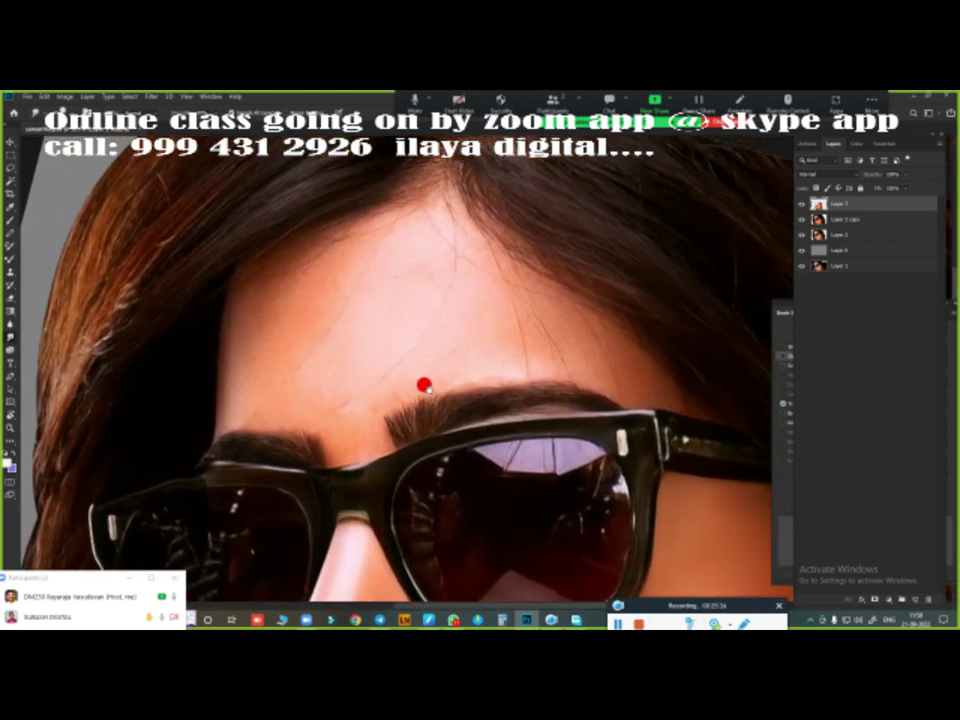
scroll(422, 386, "up", 2)
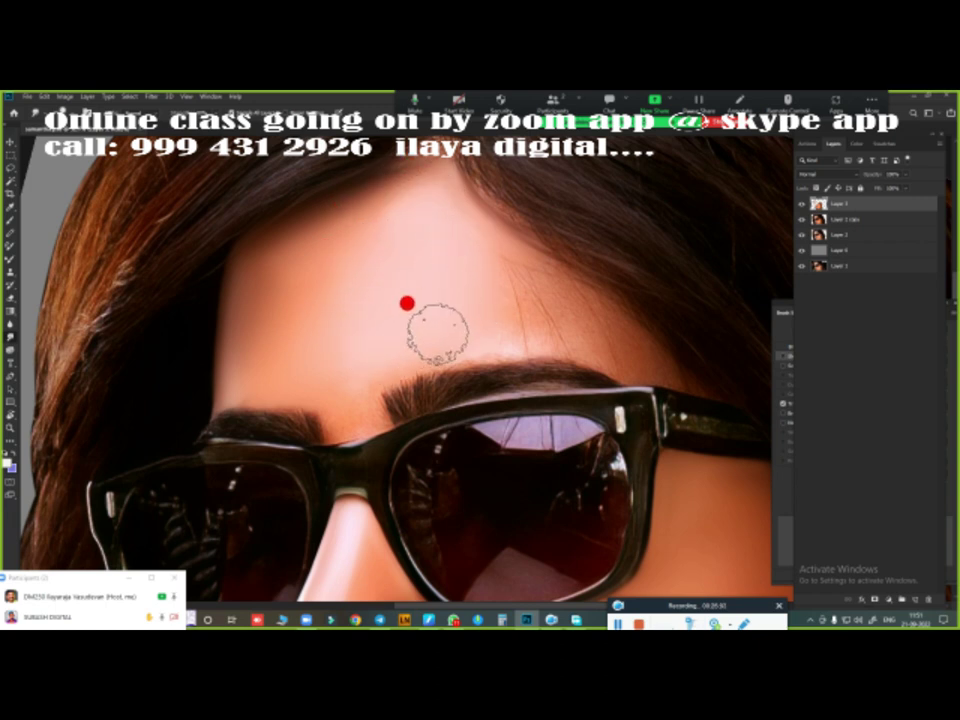
- Adjust the brush size and paint out the stray hairs above the eyebrows
key("bracketright")
key("bracketright")
key("bracketright")
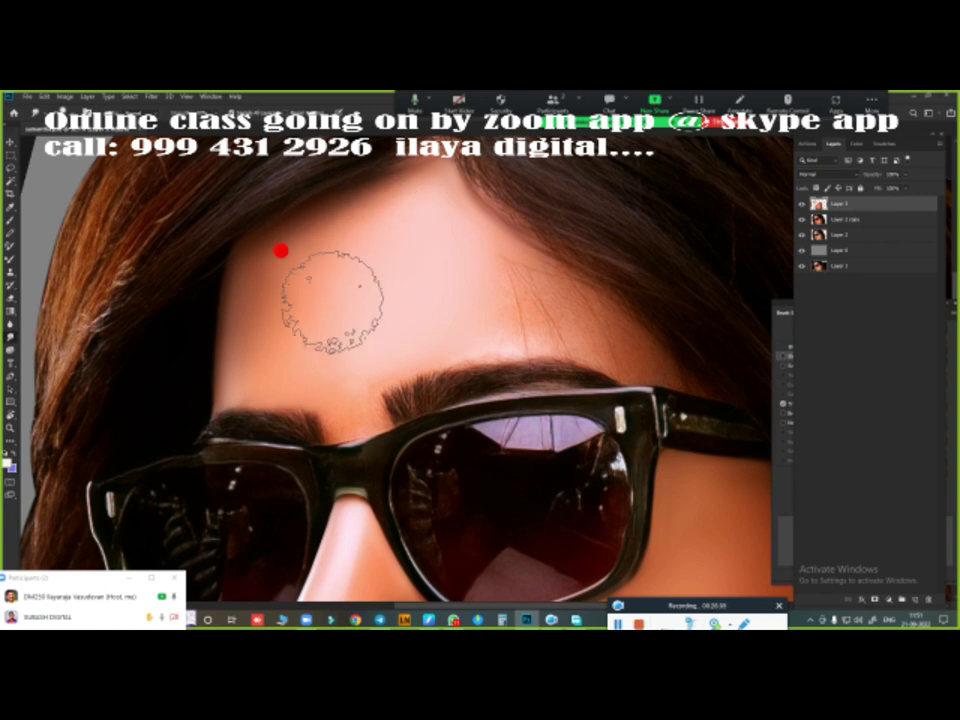
key("bracketleft")
key("bracketleft")
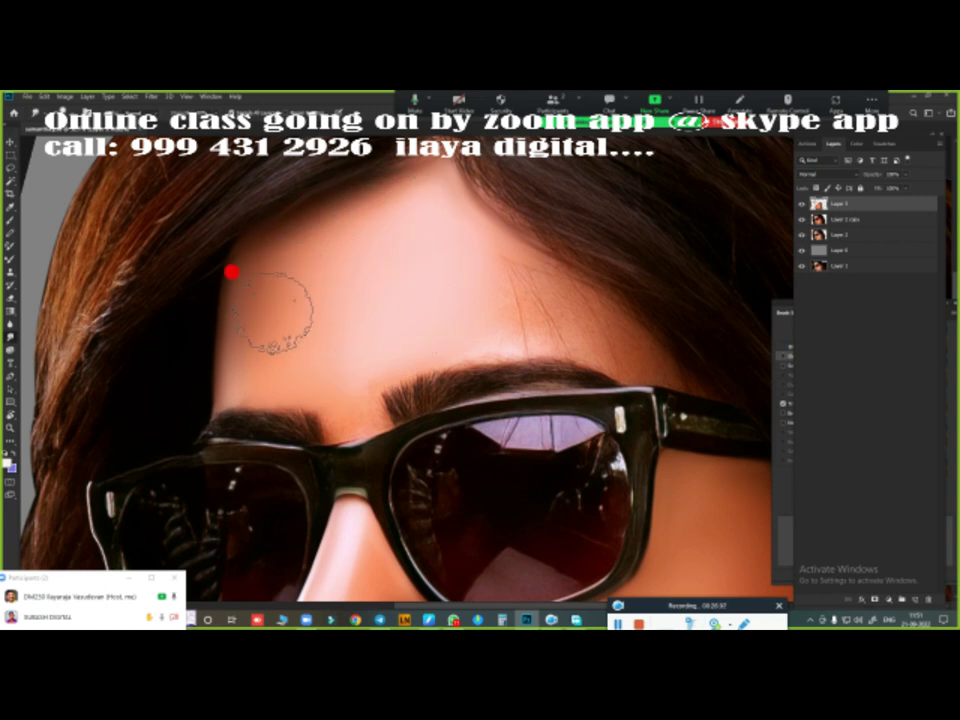
key("bracketleft")
key("bracketleft")
key("bracketleft")
key("bracketleft")
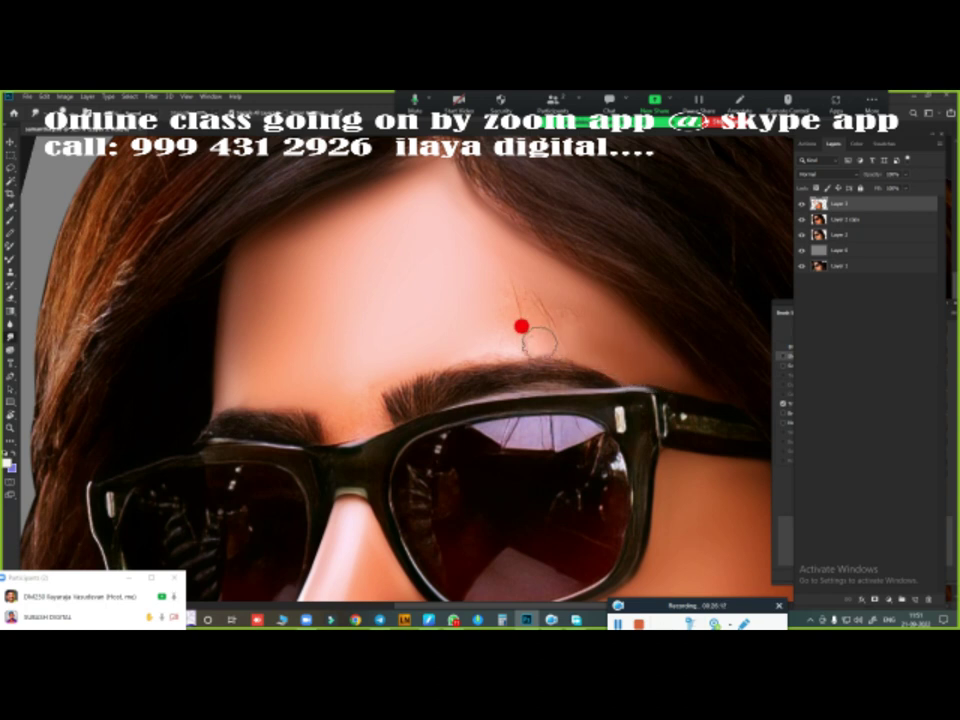
key("bracketright")
key("bracketright")
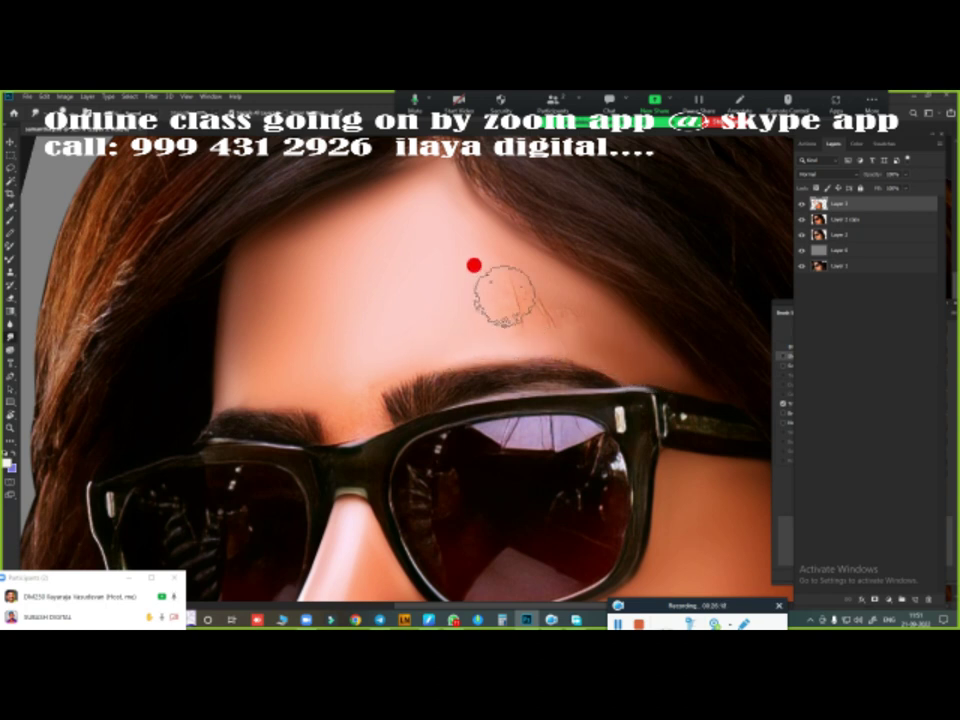
left_click_drag(505, 295, 583, 315)
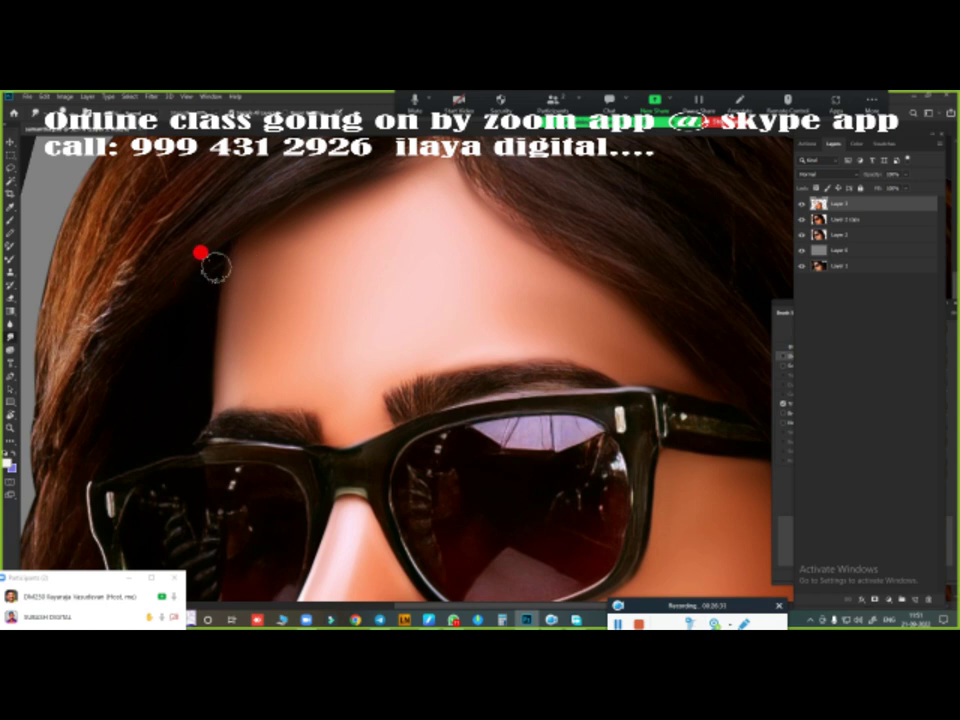
mouse_move(360, 368)
left_mouse_down()
mouse_move(497, 285)
mouse_move(548, 440)
mouse_move(461, 311)
mouse_move(510, 199)
left_mouse_up()
- Zoom into the right lens and add Pen anchors along its upper-right and right rim
scroll(482, 350, "down", 5)
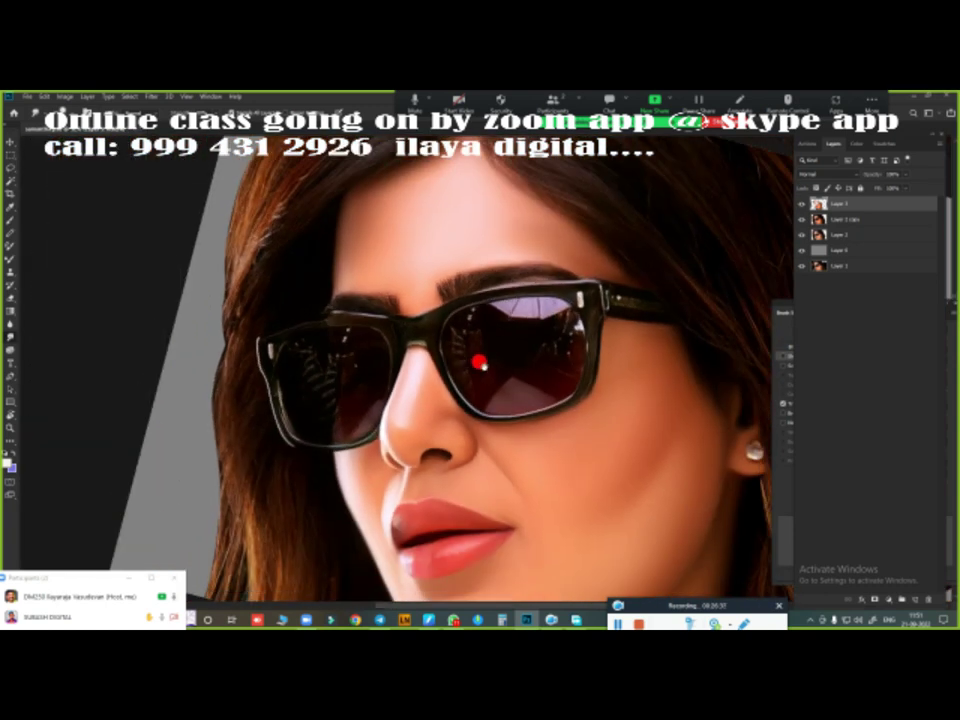
scroll(465, 261, "up", 5)
scroll(495, 272, "up", 2)
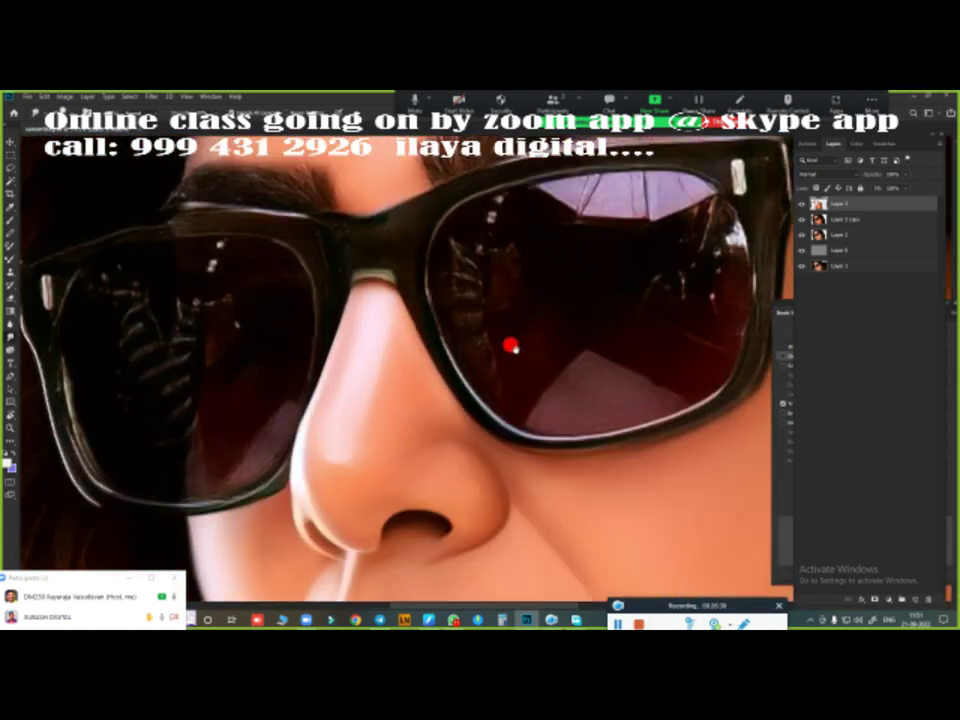
scroll(514, 322, "down", 2)
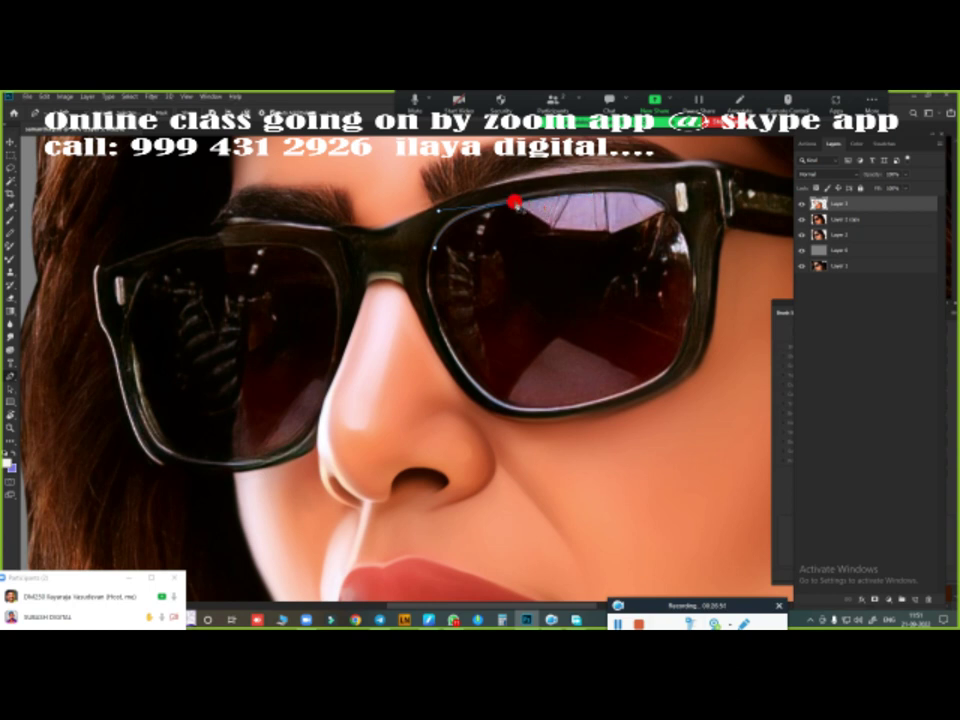
left_click(697, 251)
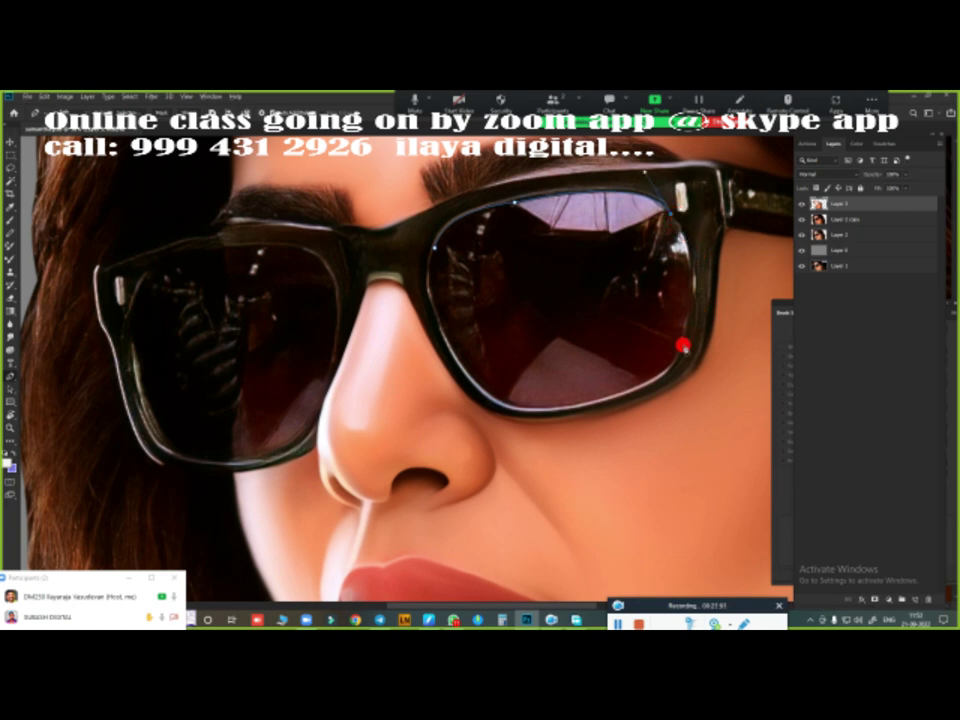
left_click(667, 396)
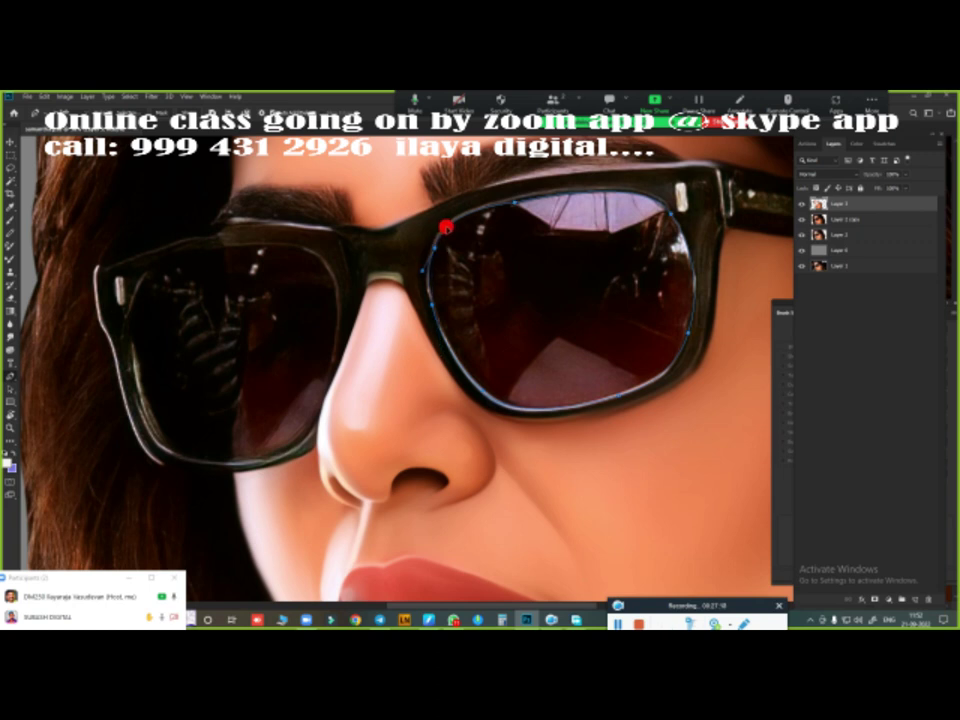
- Lighten the dark reflection streaks along the lens top and near its left rim
scroll(557, 339, "up", 1)
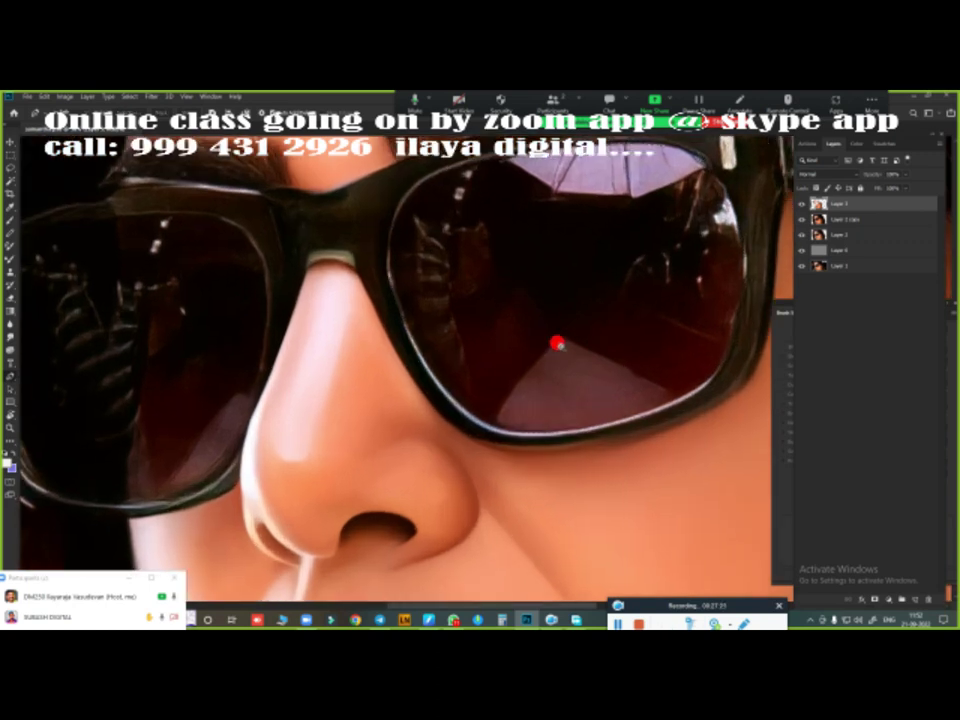
scroll(456, 356, "up", 1)
scroll(493, 357, "up", 1)
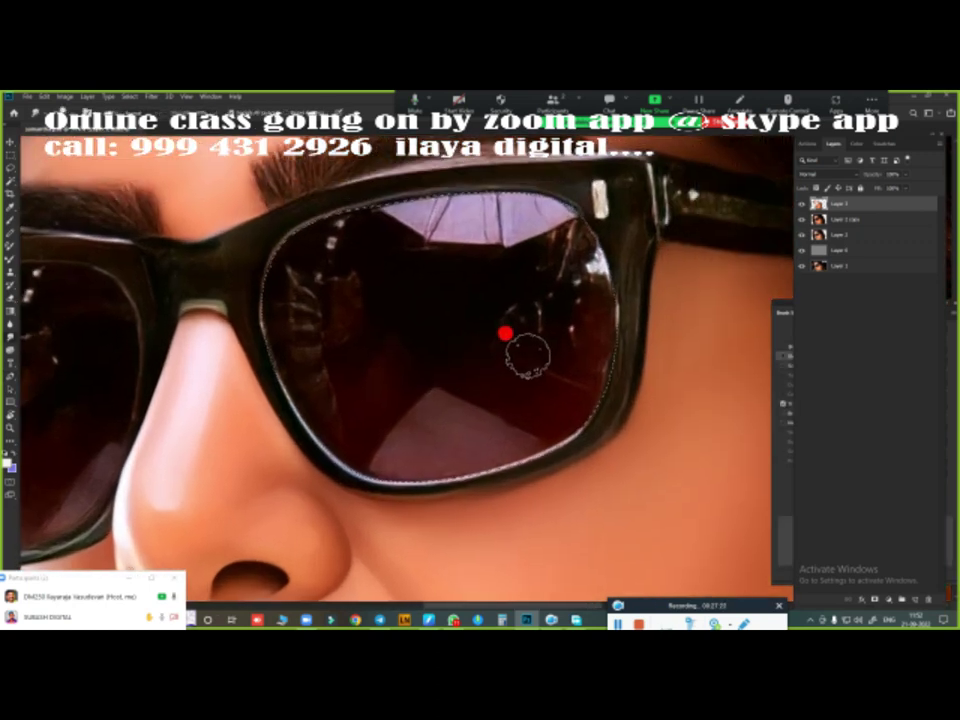
mouse_move(432, 219)
left_mouse_down()
mouse_move(478, 224)
mouse_move(403, 209)
mouse_move(495, 207)
mouse_move(513, 218)
left_mouse_up()
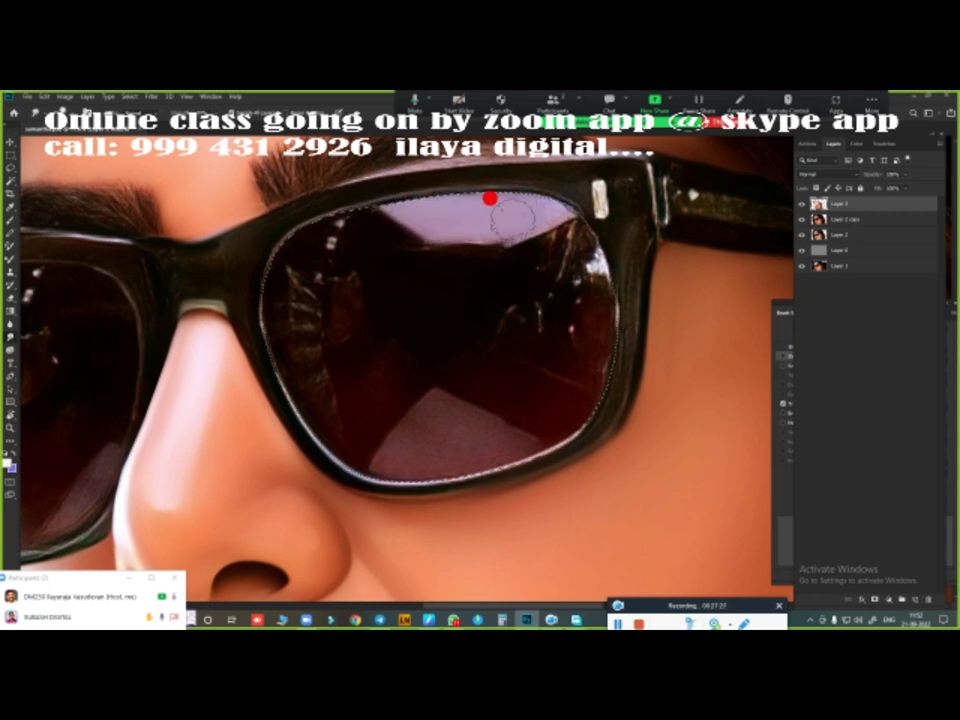
mouse_move(428, 204)
left_mouse_down()
mouse_move(495, 176)
mouse_move(489, 238)
mouse_move(396, 242)
mouse_move(411, 246)
mouse_move(343, 227)
mouse_move(276, 259)
mouse_move(317, 219)
mouse_move(333, 225)
mouse_move(331, 199)
left_mouse_up()
mouse_move(357, 250)
left_mouse_down()
mouse_move(326, 306)
mouse_move(288, 338)
left_mouse_up()
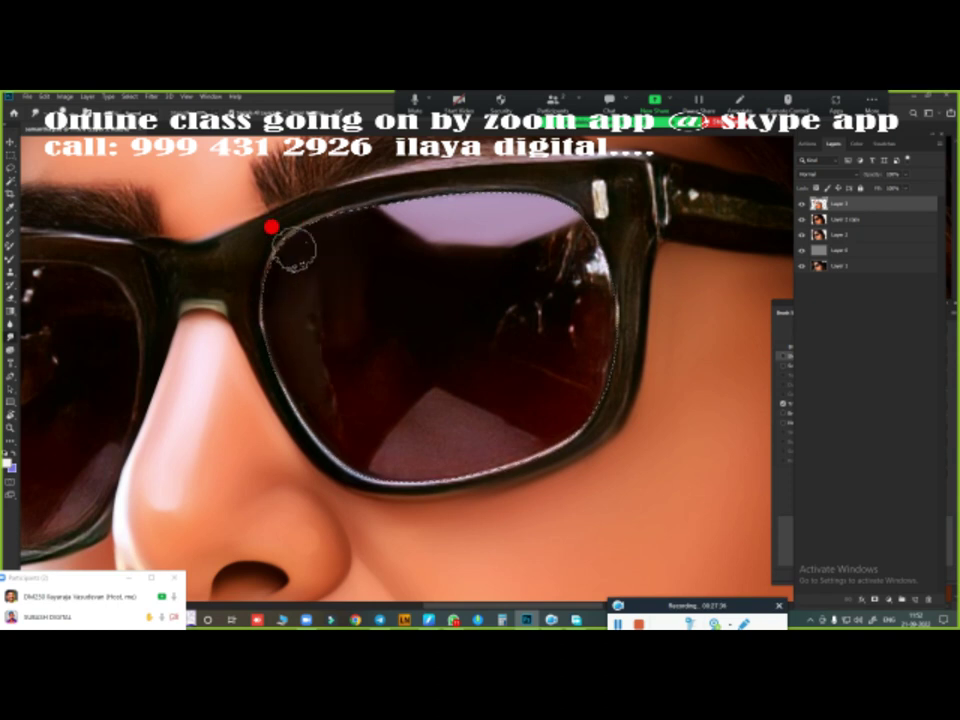
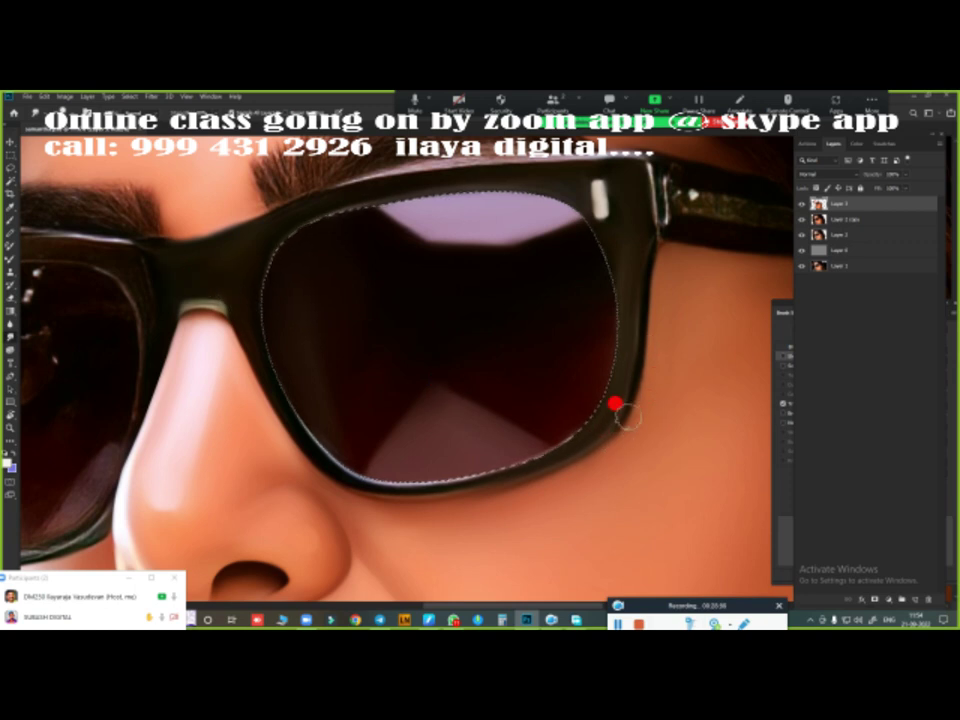
- Deselect the right lens and pan out to show the whole face and glasses
key("ctrl+d")
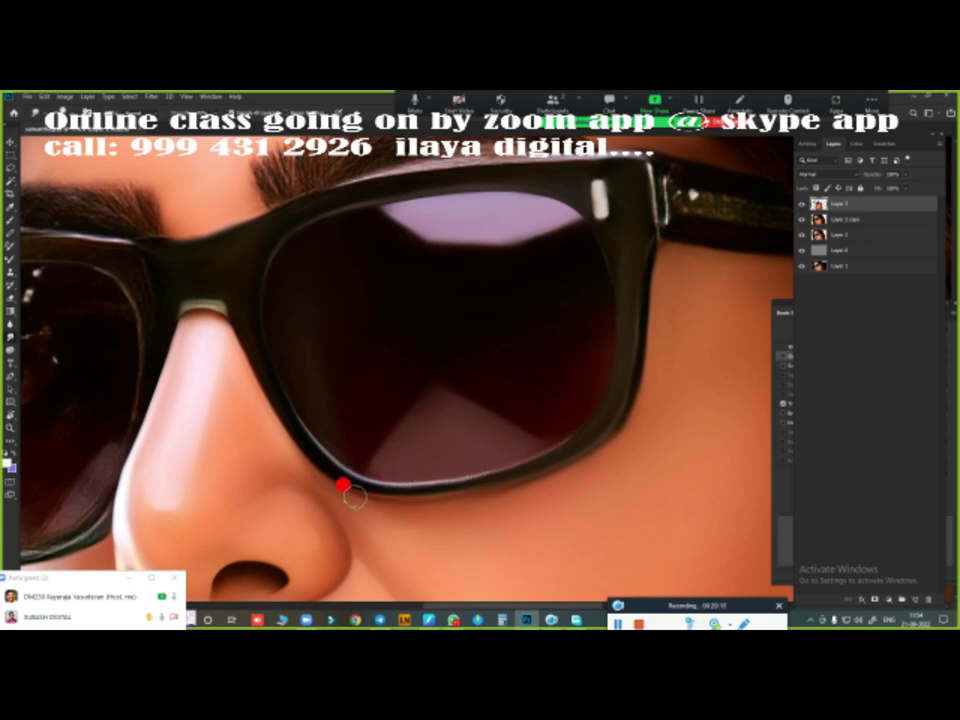
scroll(343, 485, "down", 5)
mouse_move(279, 465)
left_mouse_down()
mouse_move(377, 444)
mouse_move(452, 369)
left_mouse_up()
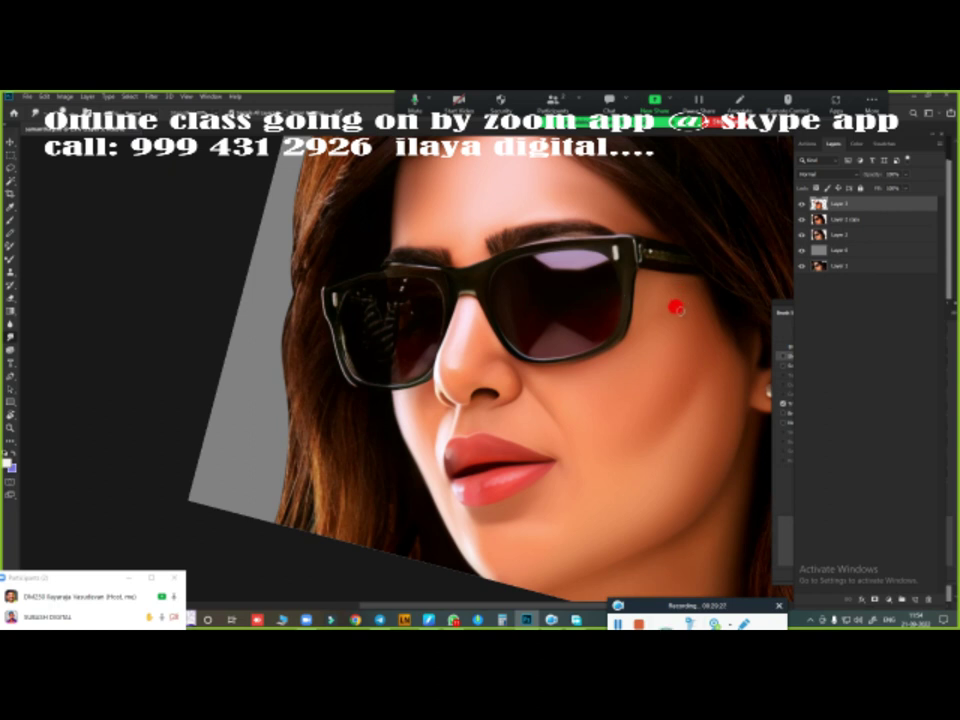
- Zoom into the left lens and trace its inner edge with curved Pen anchors
scroll(426, 357, "up", 2)
scroll(426, 339, "up", 2)
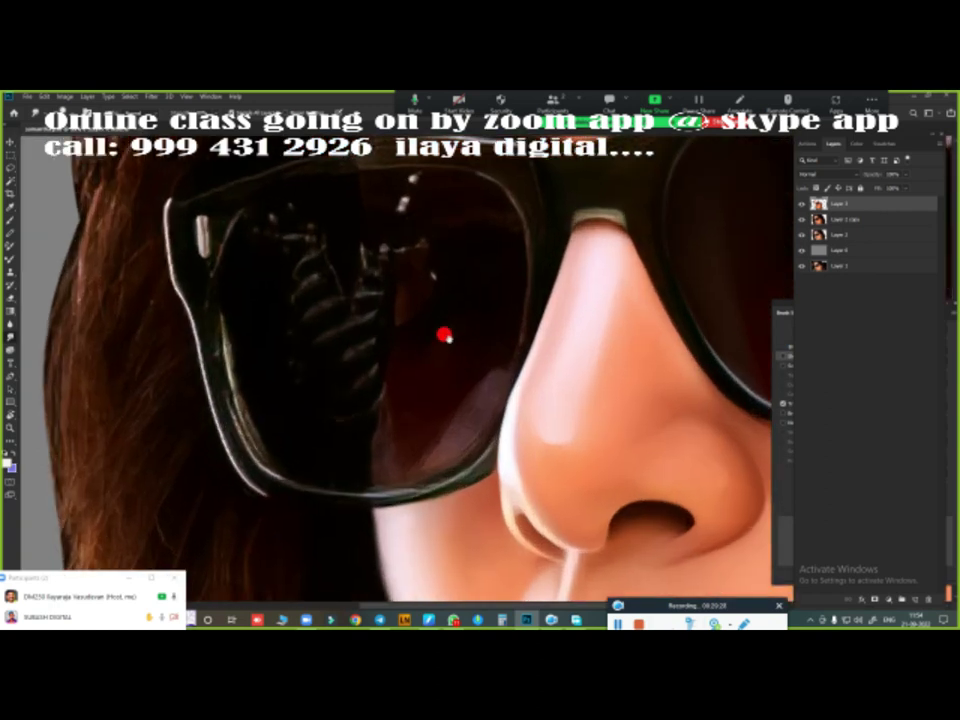
scroll(444, 336, "up", 1)
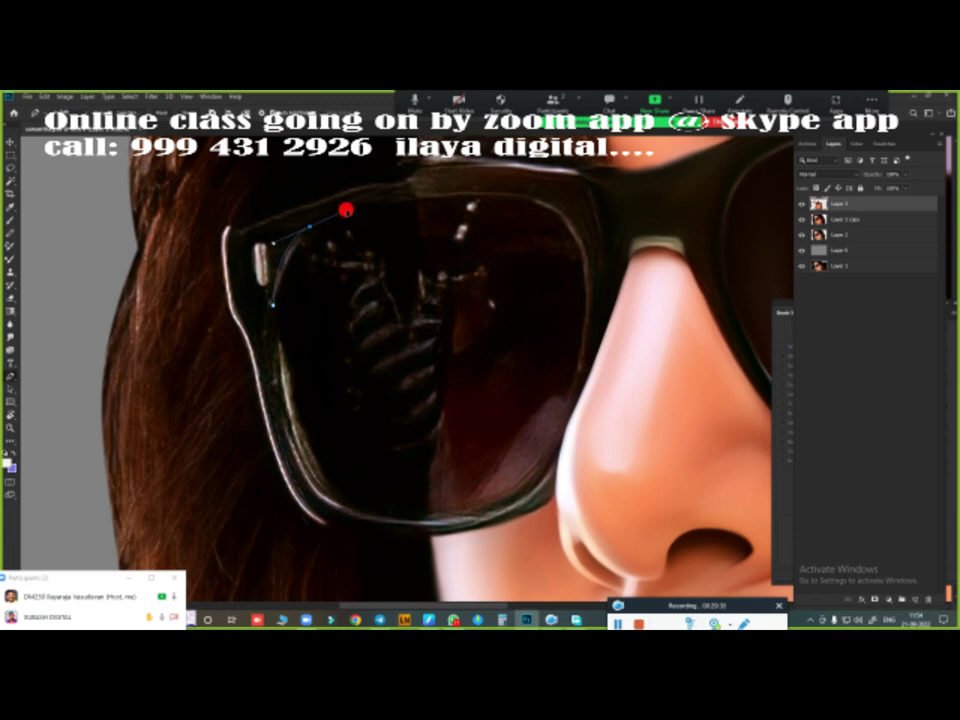
left_click_drag(497, 194, 543, 199)
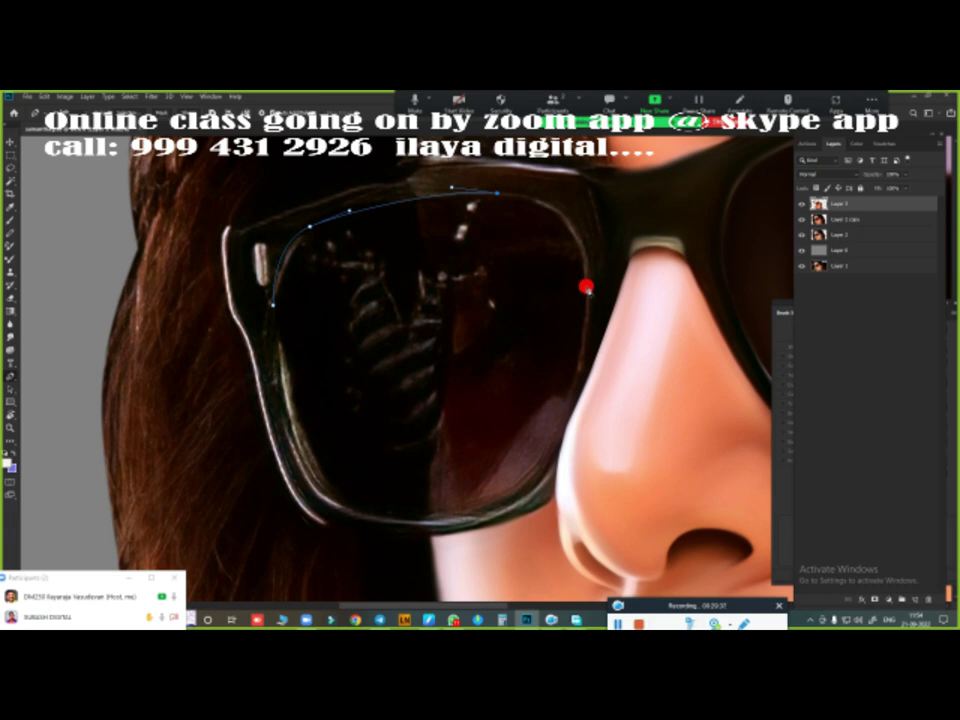
left_click_drag(587, 290, 578, 372)
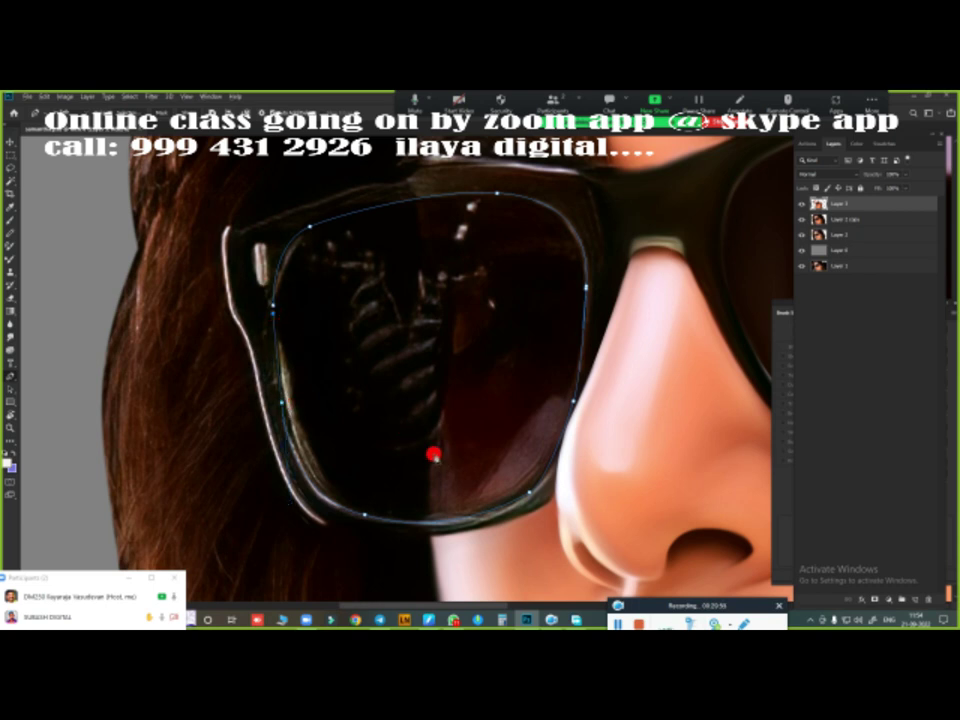
- Load the left lens path as a selection and zoom in on it
key("ctrl+Return")
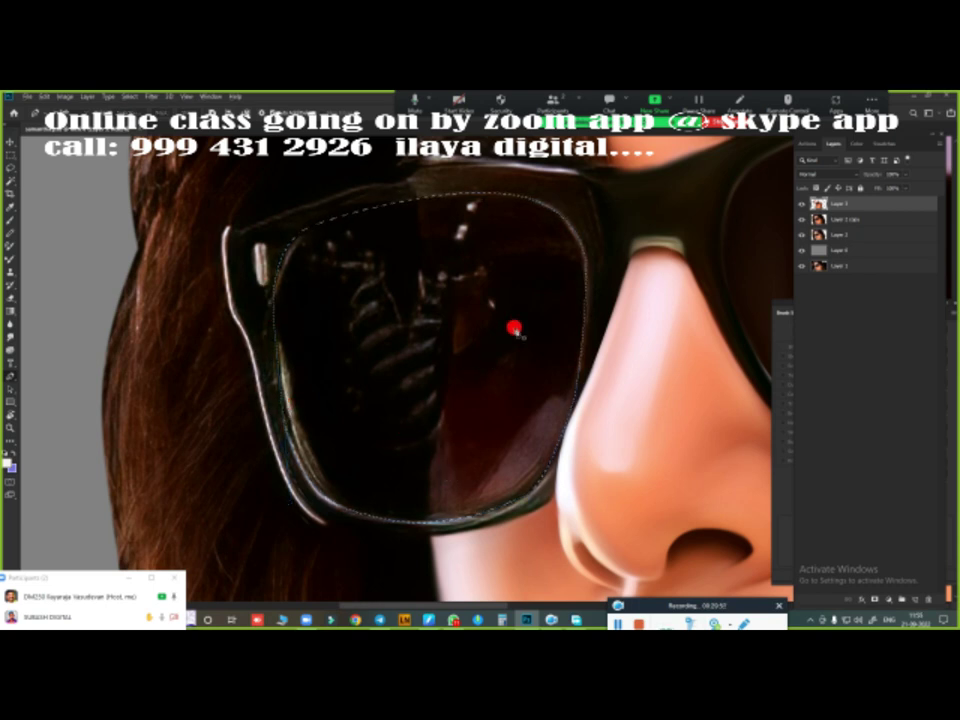
scroll(513, 328, "up", 2)
scroll(515, 335, "up", 1)
scroll(525, 352, "up", 1)
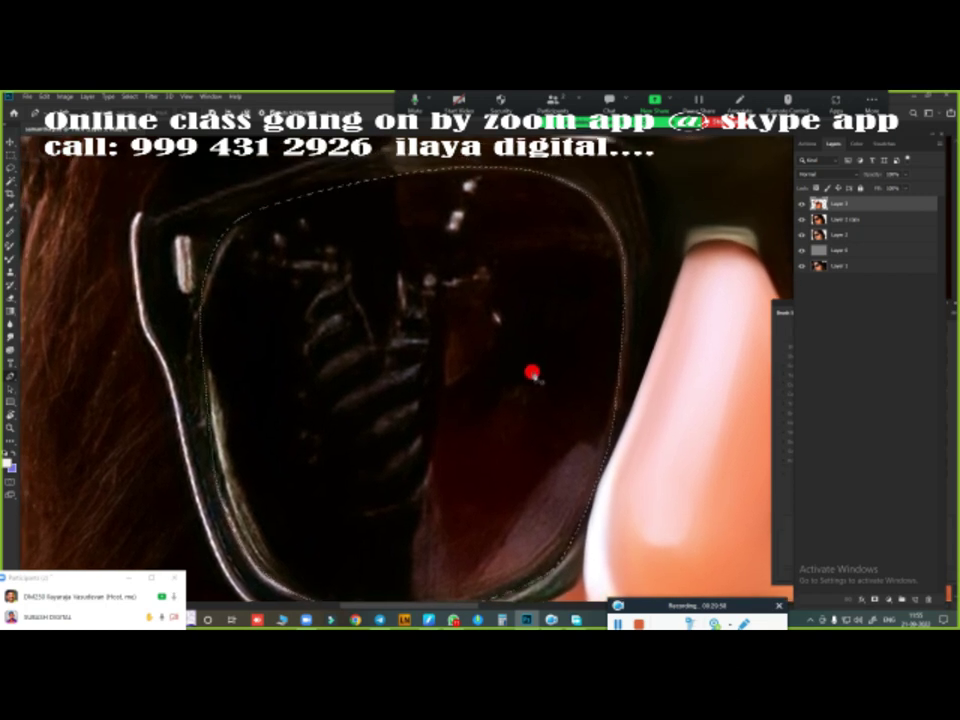
- Smudge away the hand reflection inside the selected left lens
key("b")
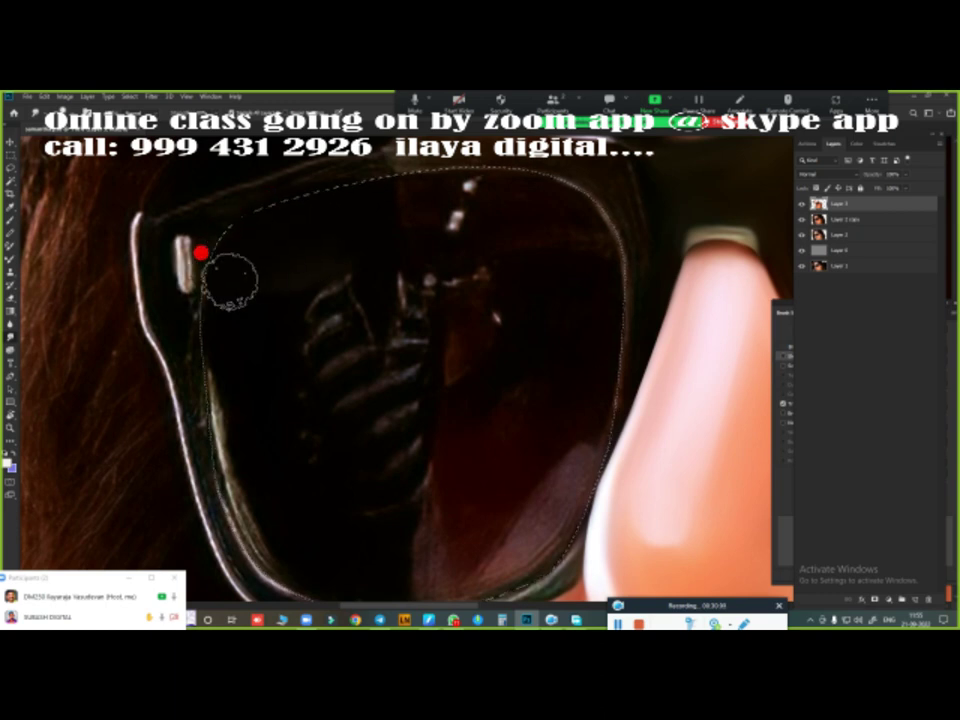
mouse_move(316, 357)
left_mouse_down()
mouse_move(383, 403)
mouse_move(358, 394)
mouse_move(315, 246)
mouse_move(274, 454)
mouse_move(296, 287)
left_mouse_up()
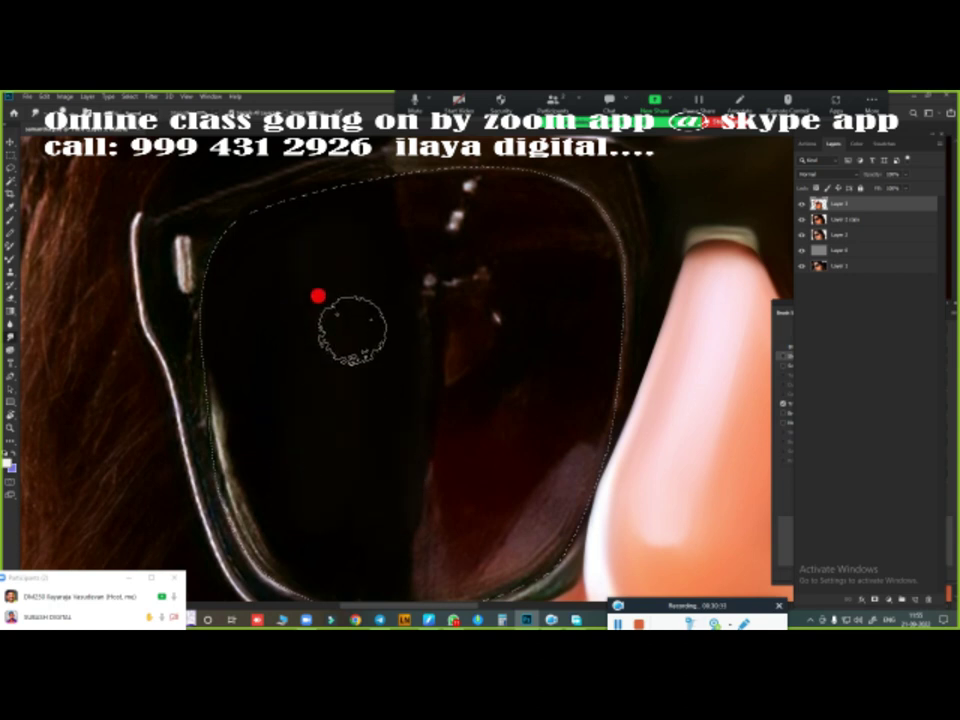
scroll(360, 235, "down", 5)
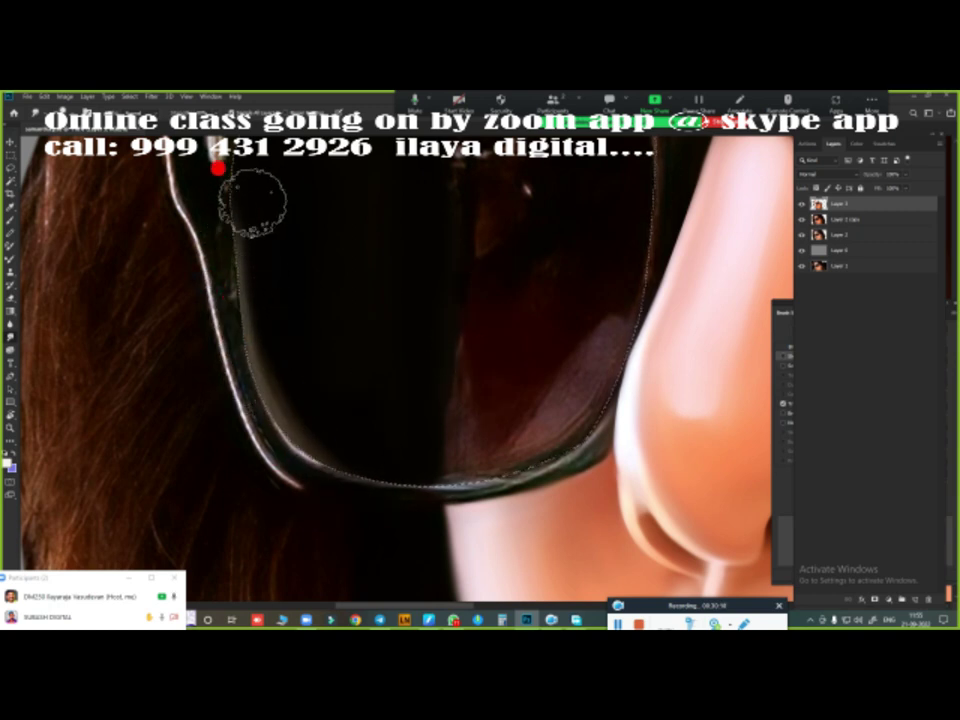
scroll(374, 415, "down", 2)
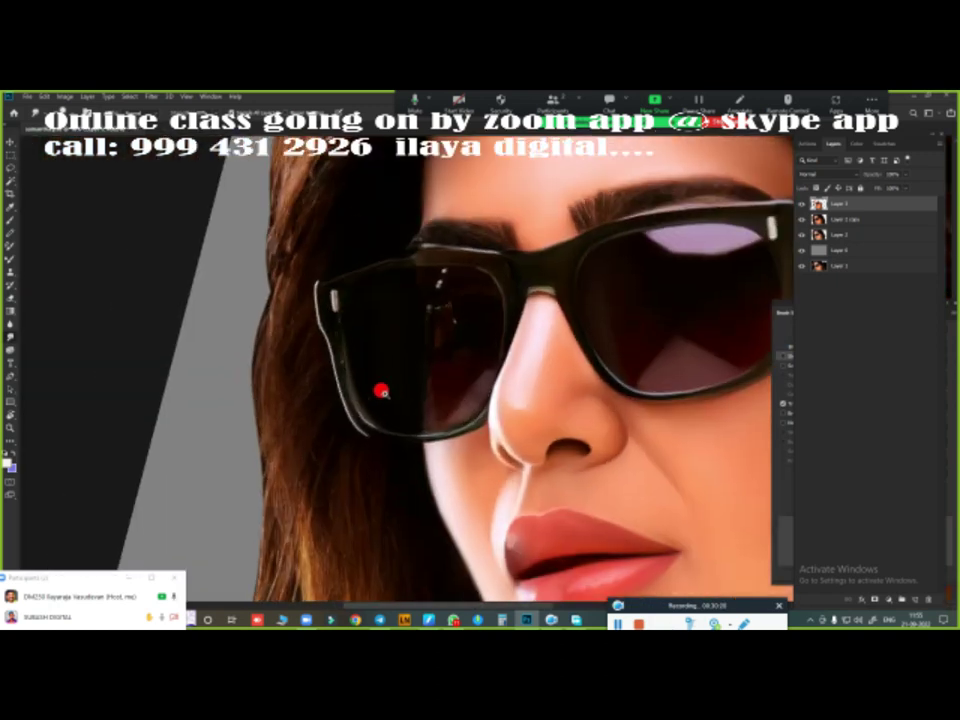
- Reload the lens selection, smooth the lens top, and brighten the frame's white highlight
left_click(374, 313)
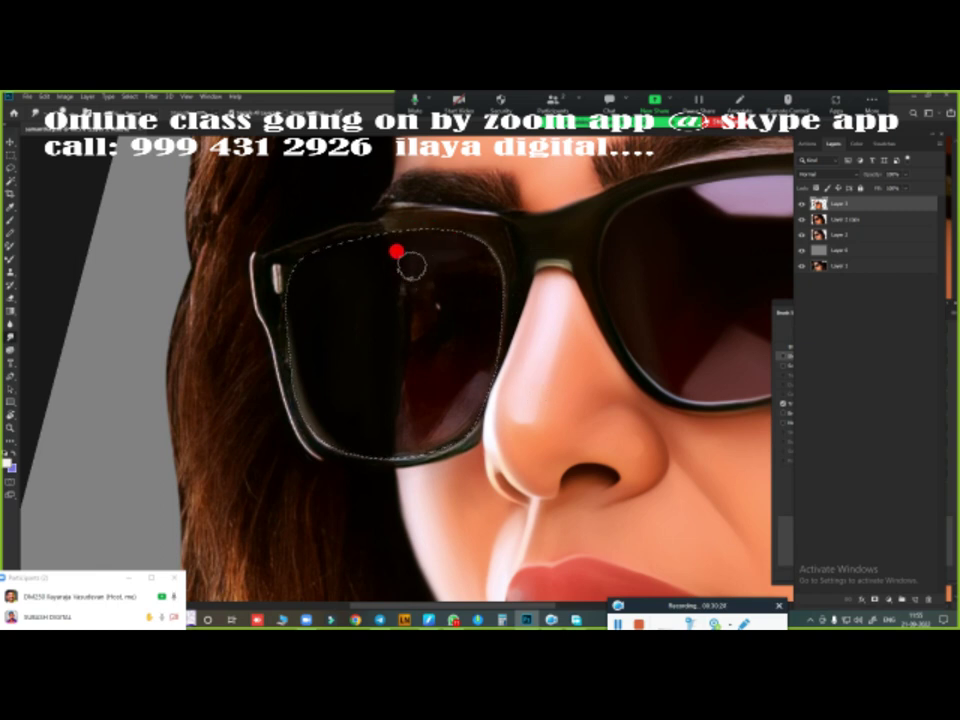
left_click_drag(428, 266, 482, 259)
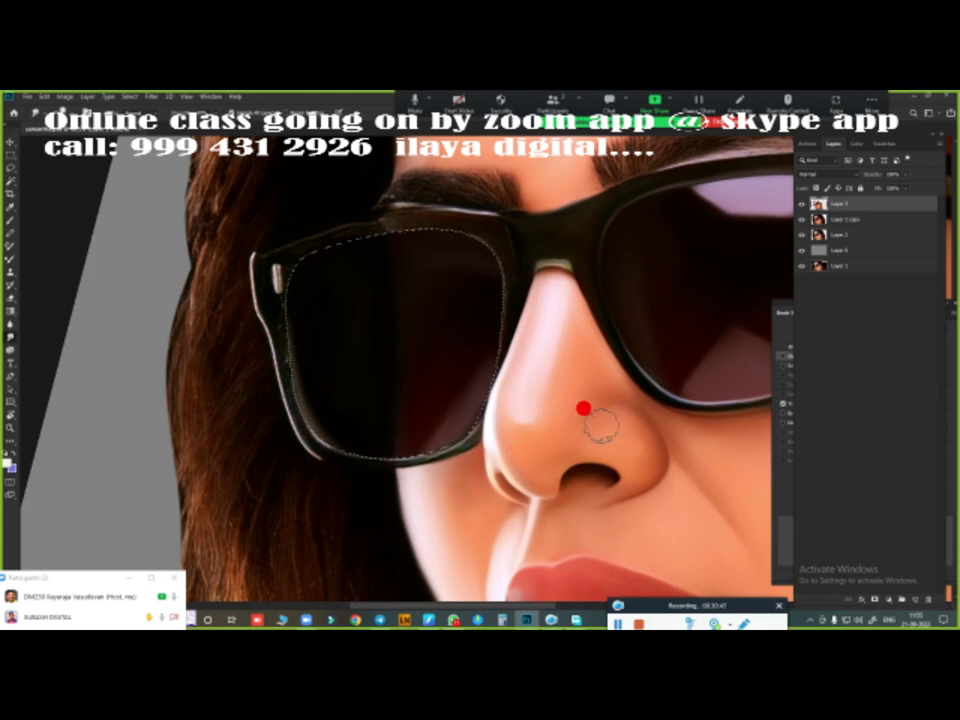
scroll(480, 360, "up", 2)
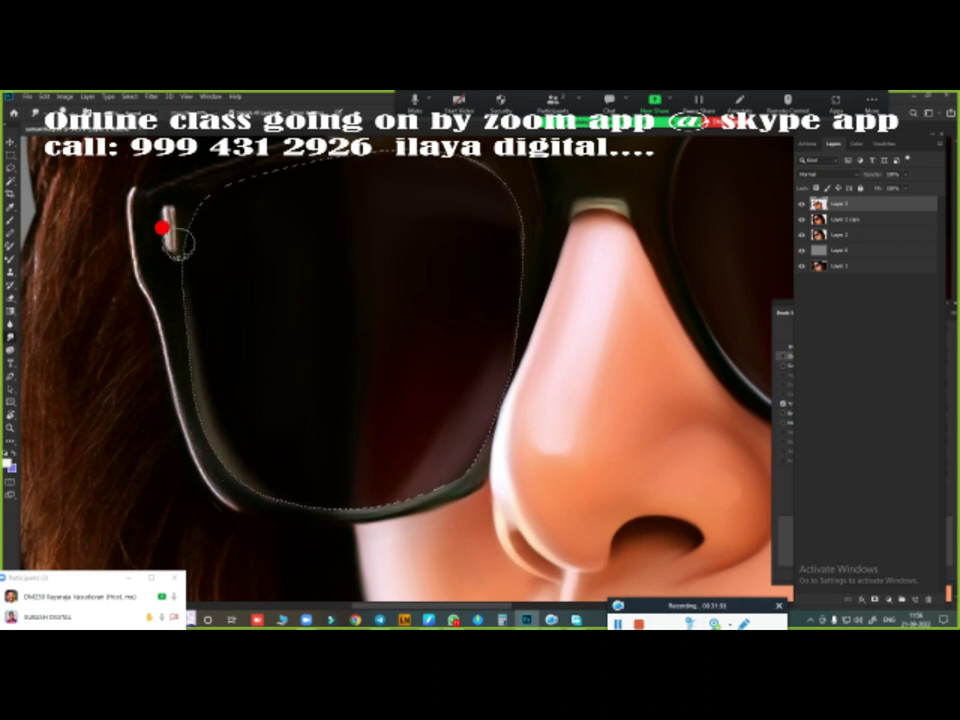
left_click_drag(154, 217, 157, 237)
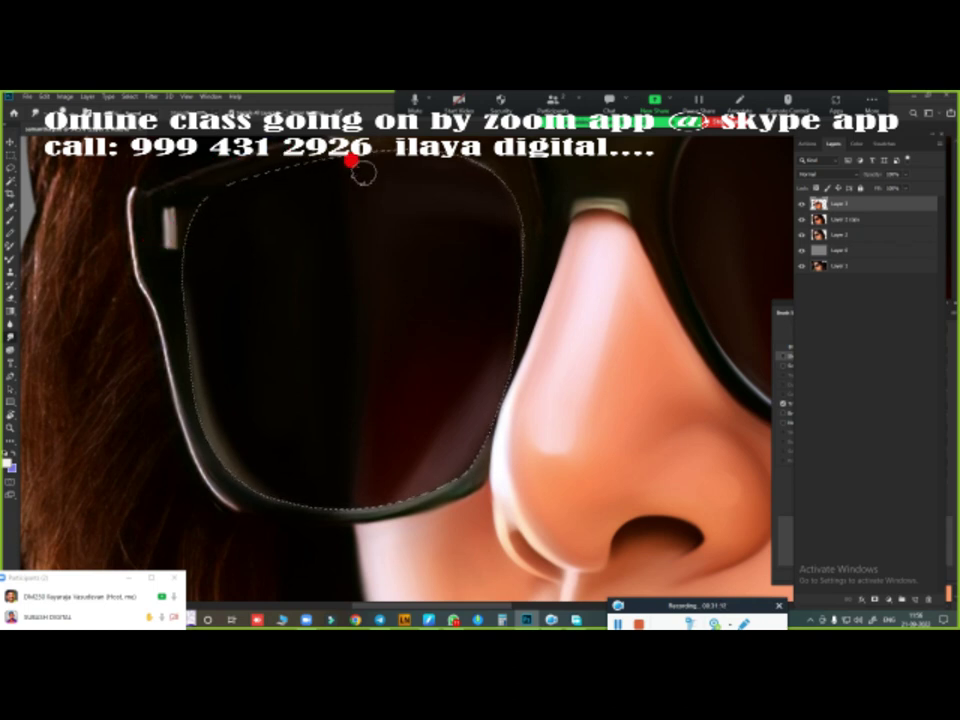
left_click_drag(345, 265, 368, 392)
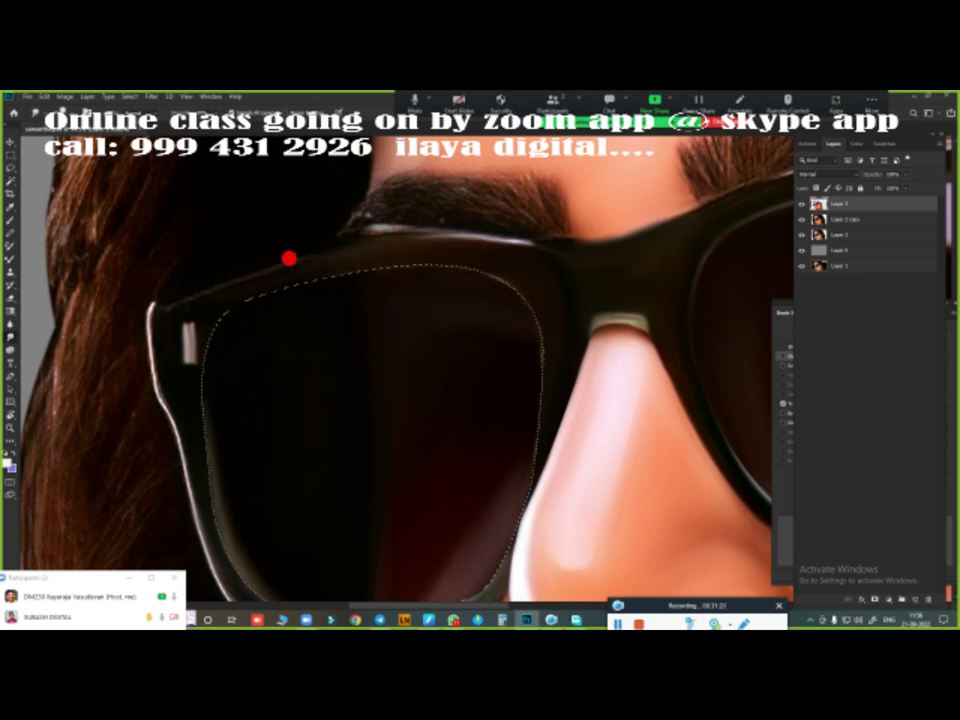
key("ctrl+d")
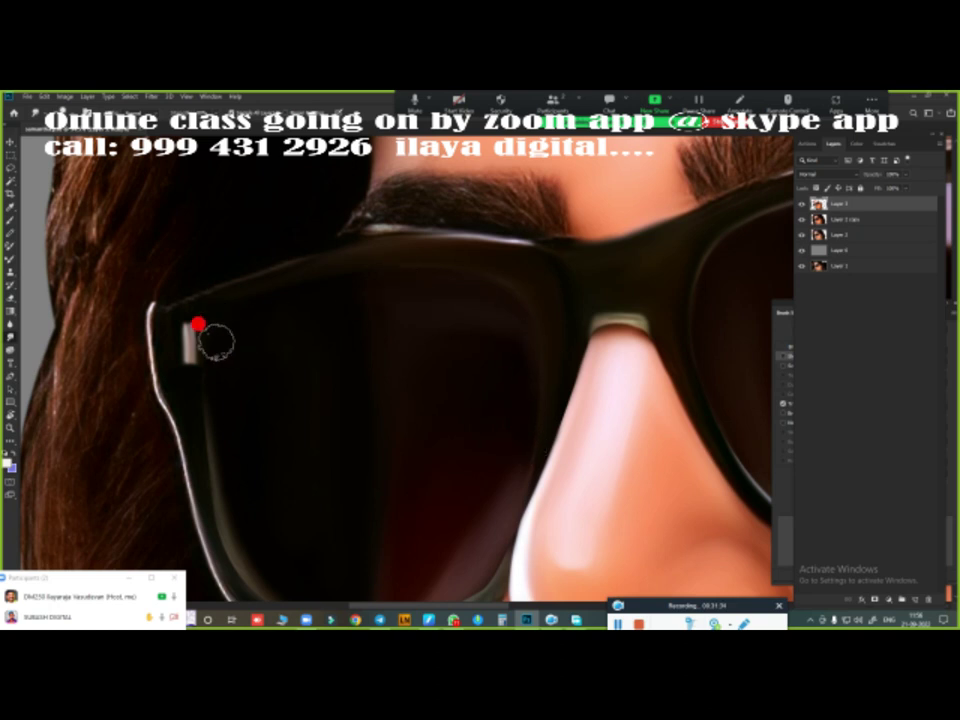
scroll(321, 338, "down", 2)
scroll(246, 274, "down", 3)
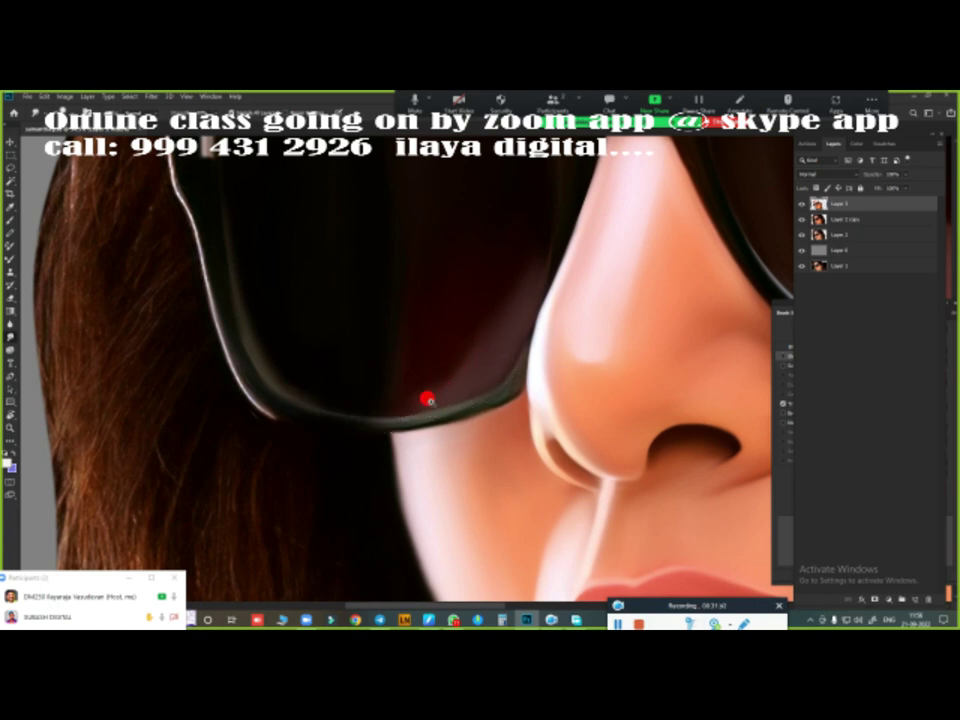
scroll(430, 394, "down", 3)
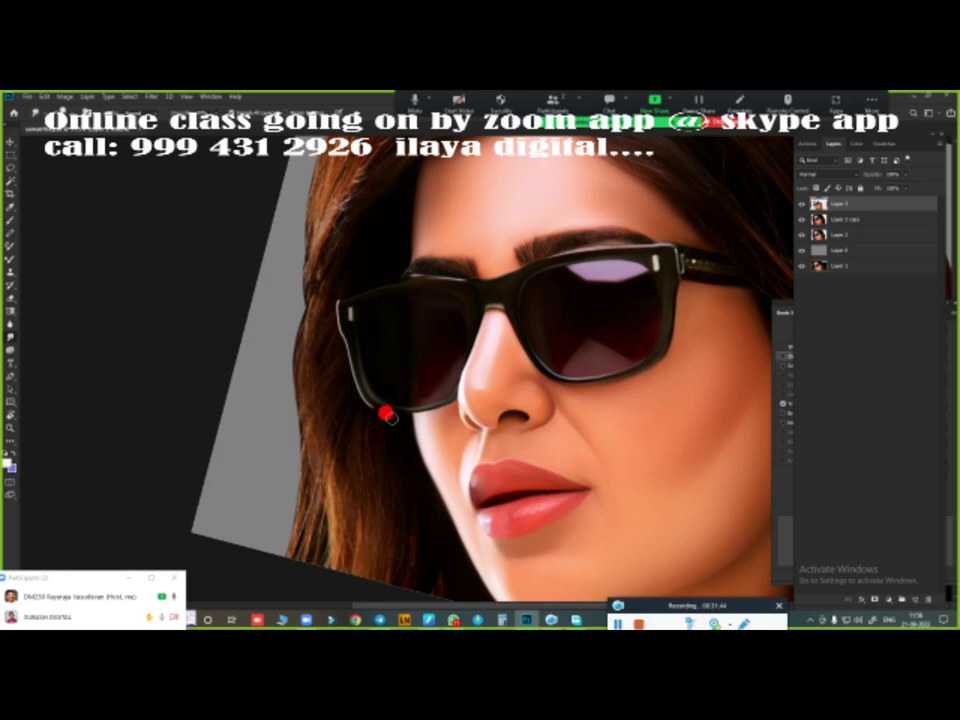
scroll(386, 413, "up", 2)
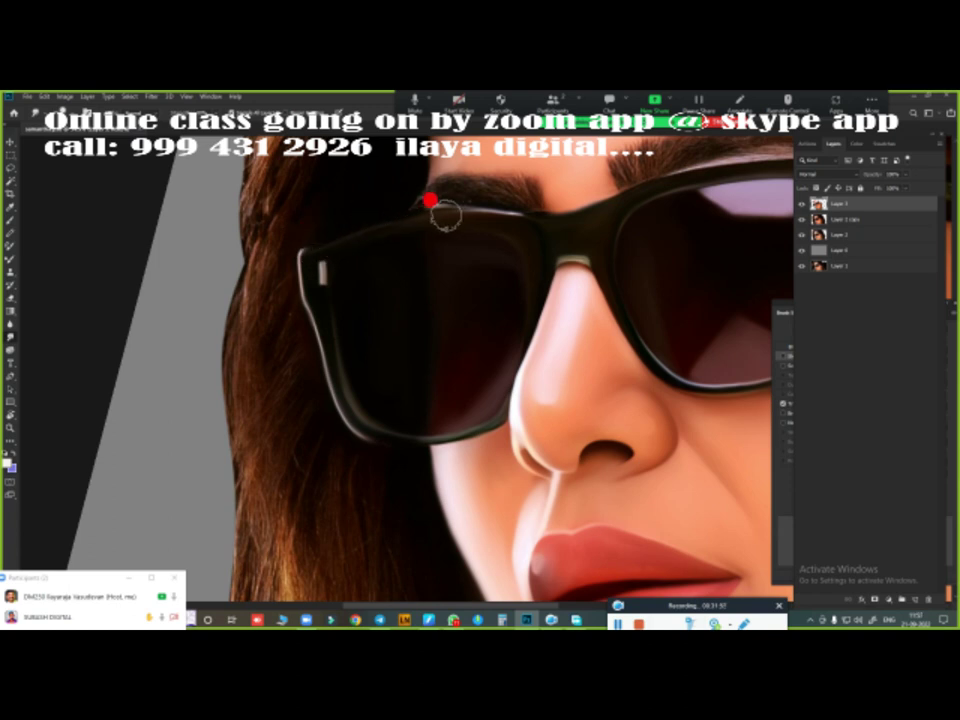
- Smooth the glasses' top rim edge and blend the eyebrow hairs above it
scroll(326, 364, "down", 2)
left_click_drag(476, 317, 447, 347)
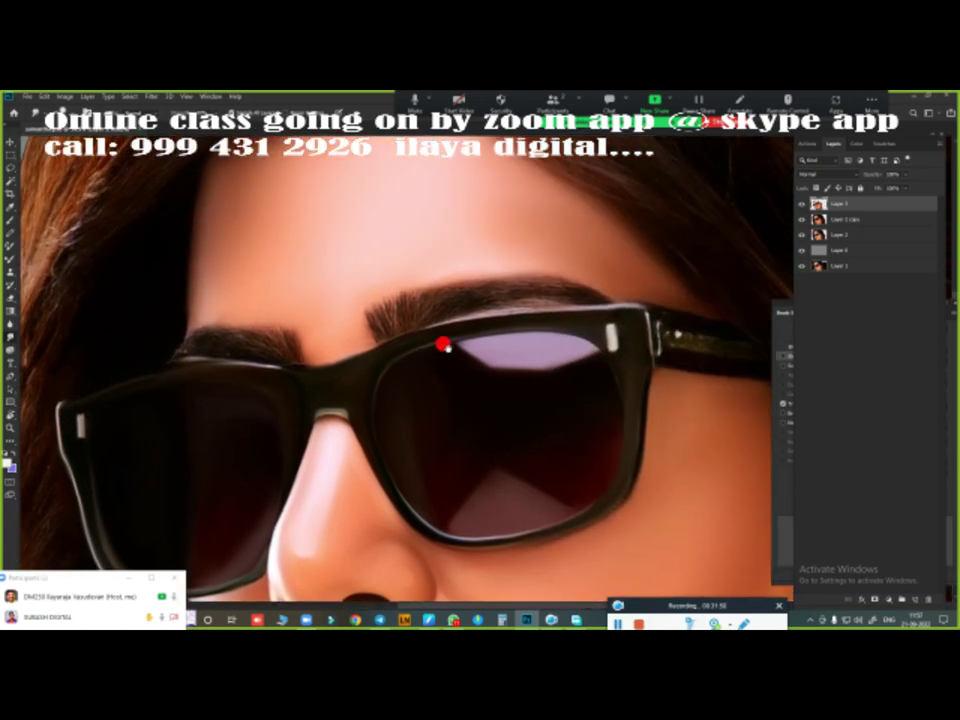
scroll(443, 345, "up", 2)
scroll(469, 349, "up", 1)
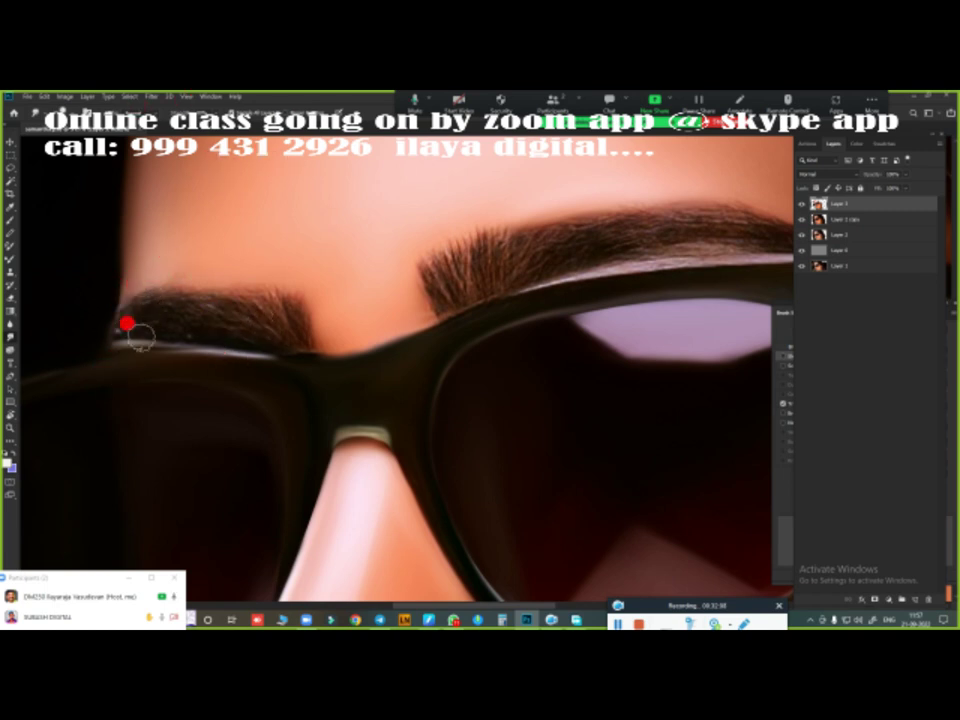
left_click_drag(343, 369, 465, 354)
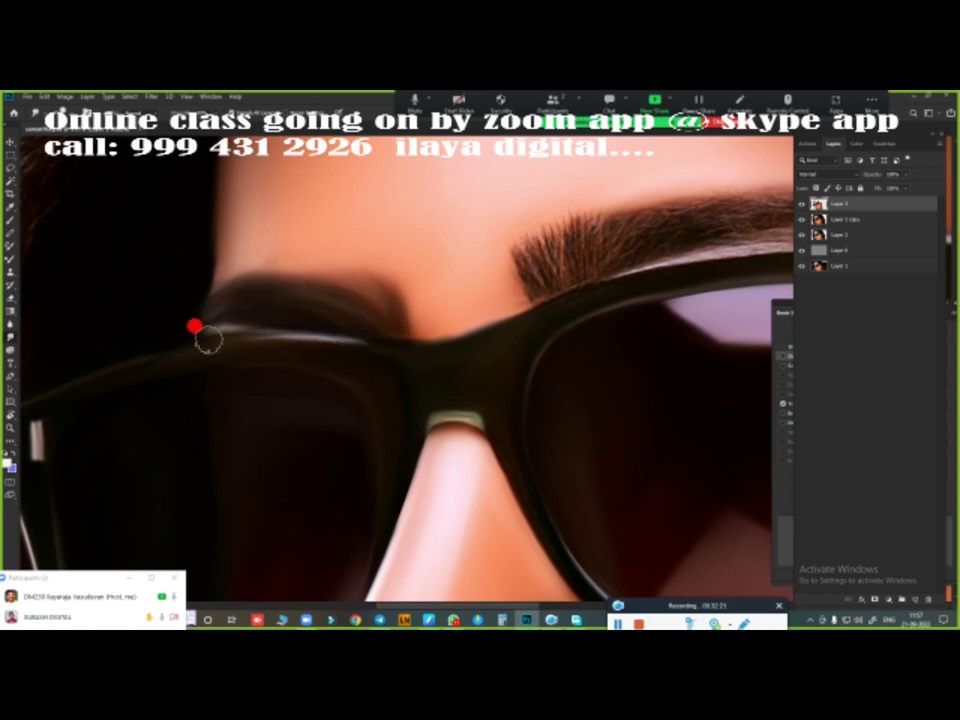
left_click_drag(567, 376, 225, 433)
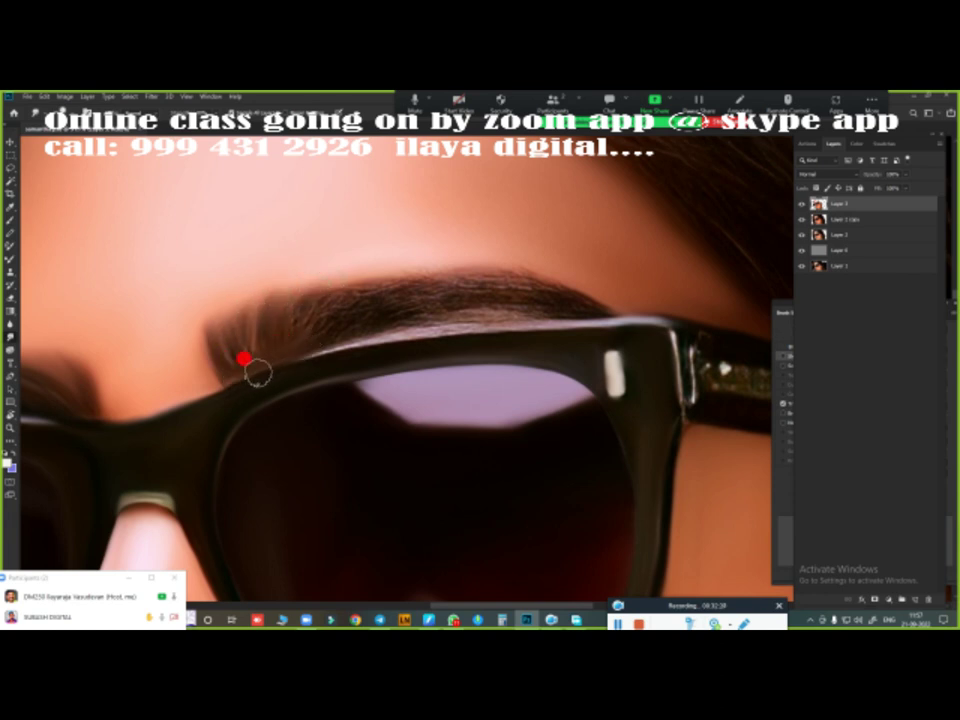
mouse_move(572, 321)
left_mouse_down()
mouse_move(622, 320)
mouse_move(494, 272)
mouse_move(443, 296)
left_mouse_up()
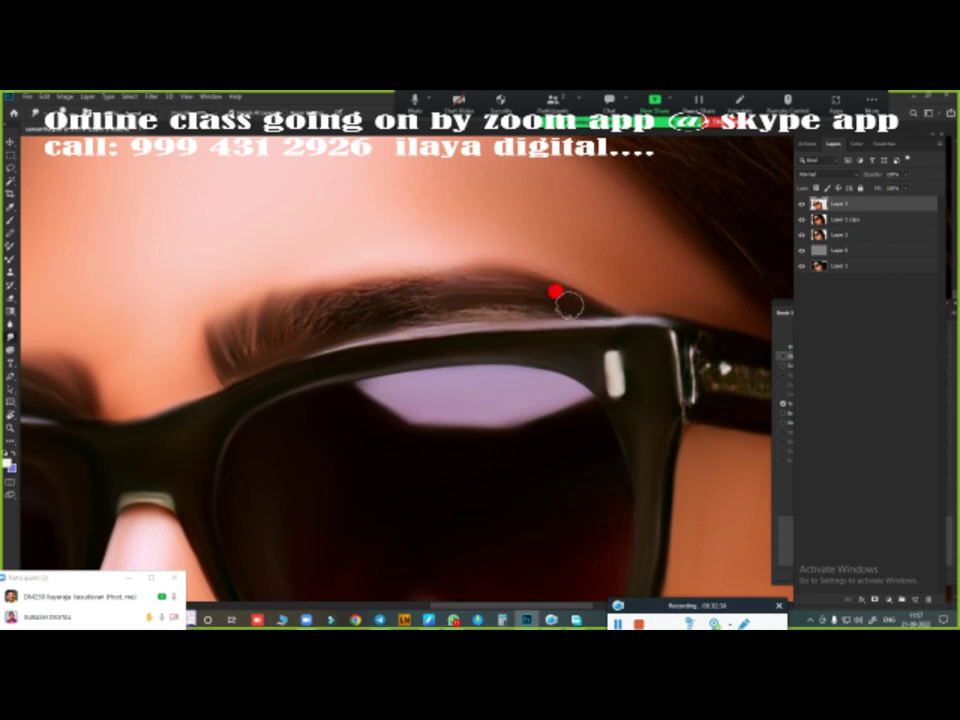
left_click_drag(568, 304, 390, 320)
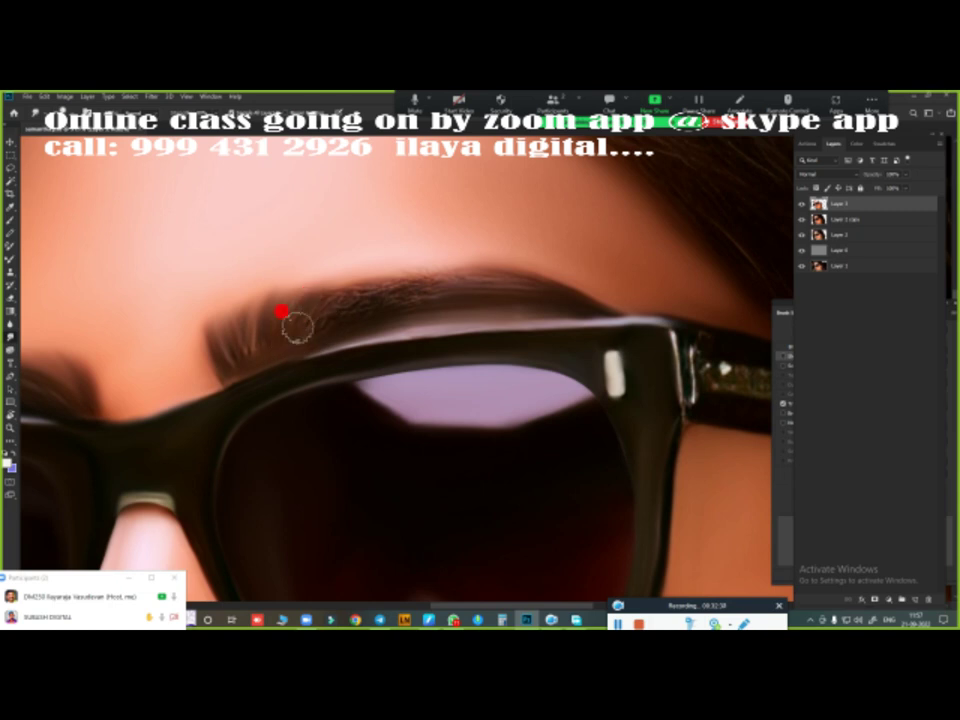
mouse_move(297, 326)
left_mouse_down()
mouse_move(508, 285)
mouse_move(394, 281)
mouse_move(455, 283)
left_mouse_up()
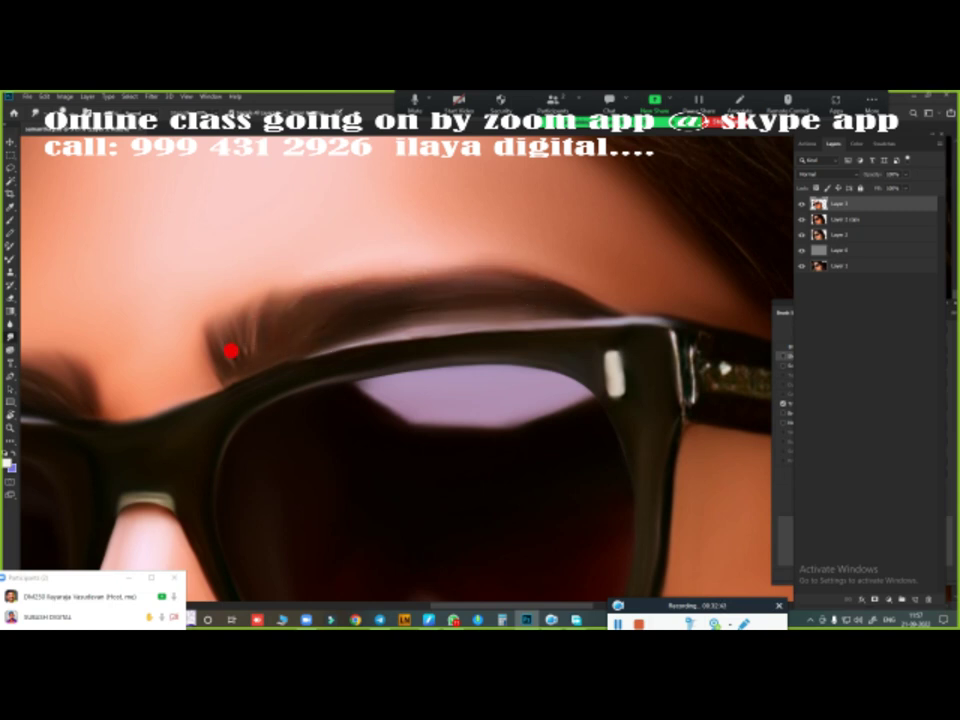
- Soften the top rim and the area between eyebrow and rim
mouse_move(231, 351)
left_mouse_down()
mouse_move(245, 364)
mouse_move(235, 319)
mouse_move(309, 290)
mouse_move(412, 283)
left_mouse_up()
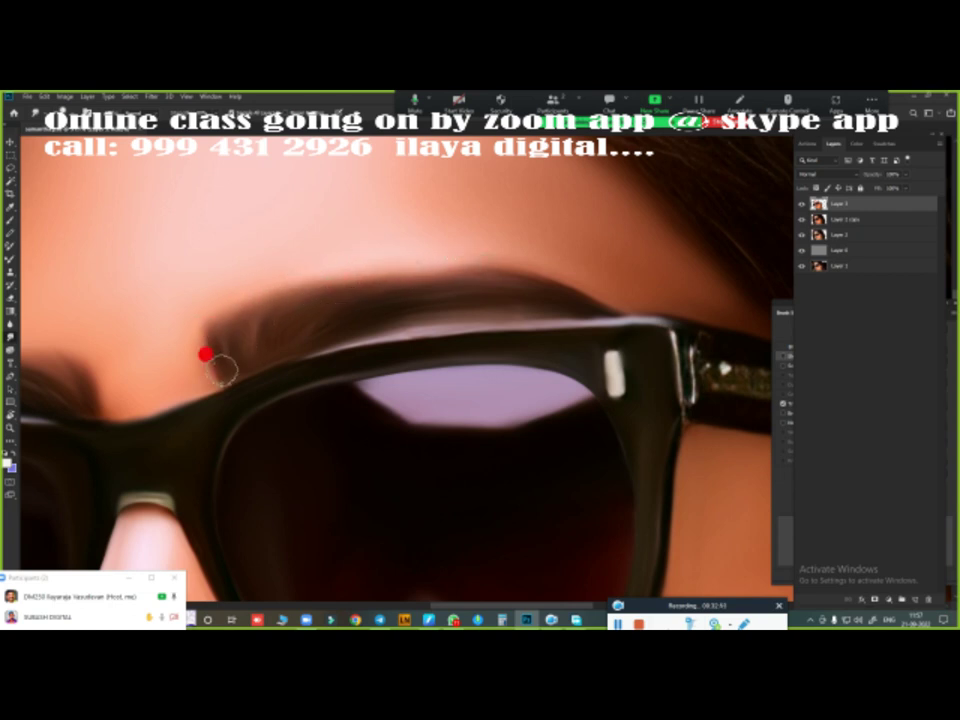
left_click_drag(231, 396, 433, 333)
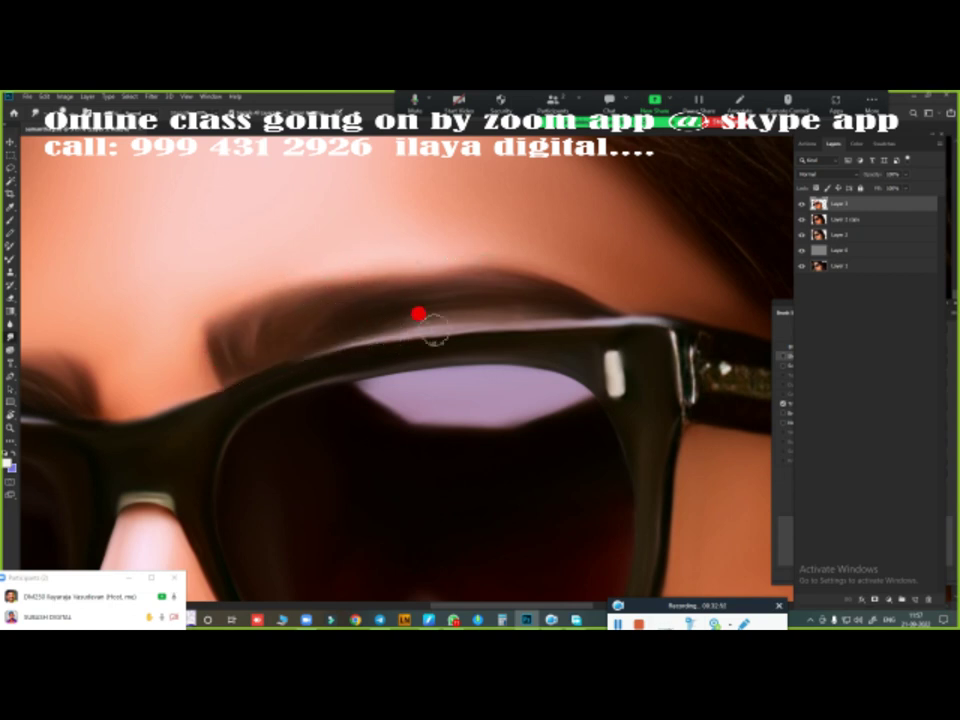
left_click_drag(617, 328, 507, 289)
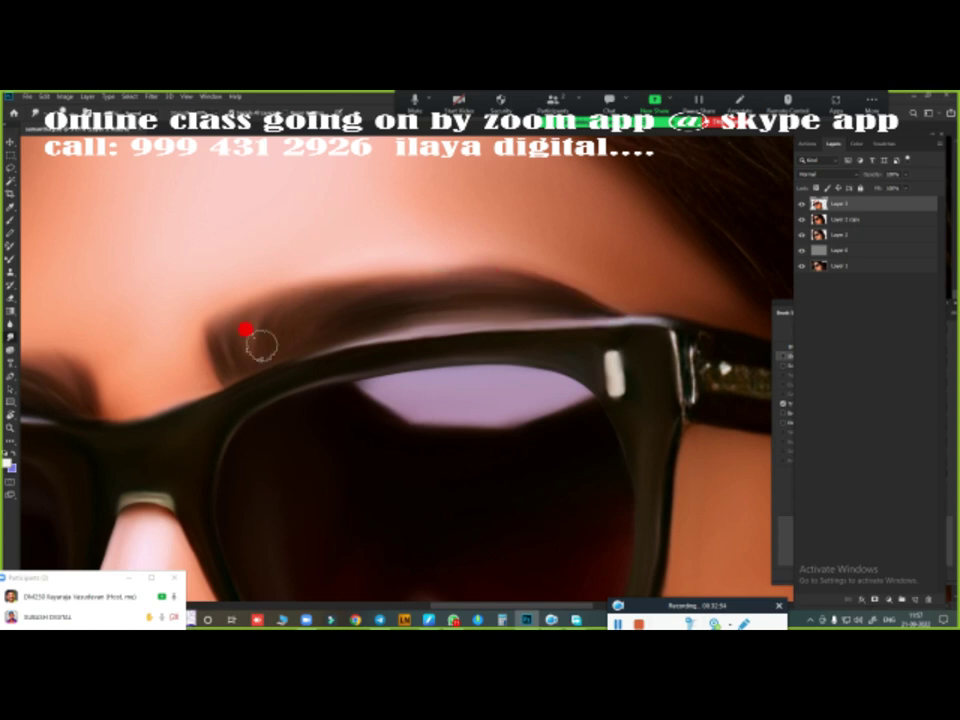
mouse_move(246, 329)
left_mouse_down()
mouse_move(193, 396)
mouse_move(242, 364)
mouse_move(107, 429)
mouse_move(460, 389)
left_mouse_up()
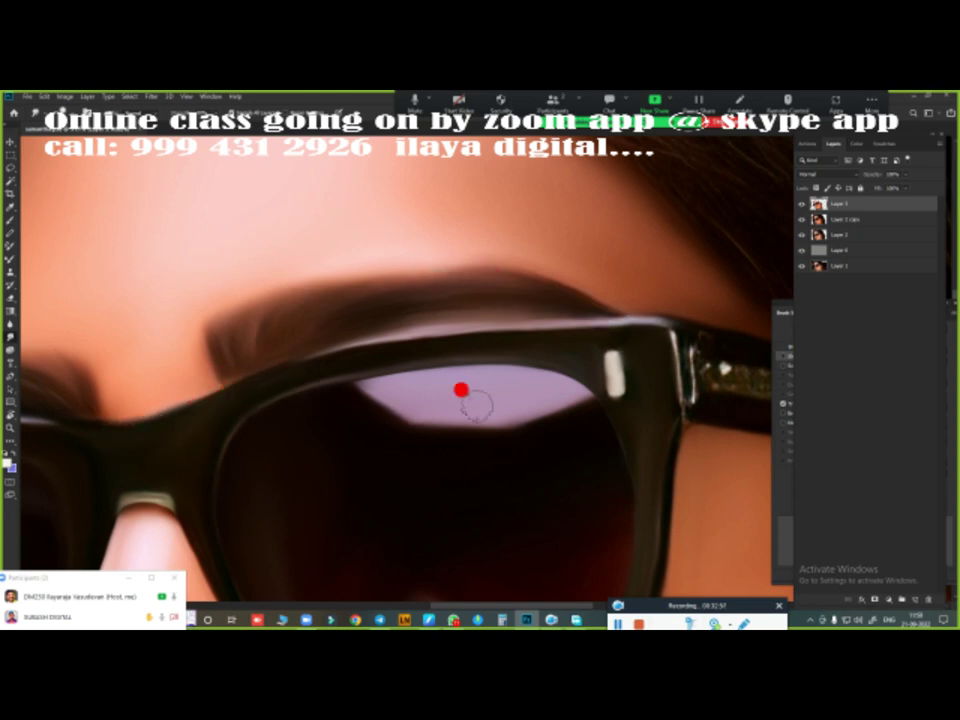
- Smooth the hinge and temple highlight, then fit the portrait on screen
left_click_drag(596, 396, 347, 379)
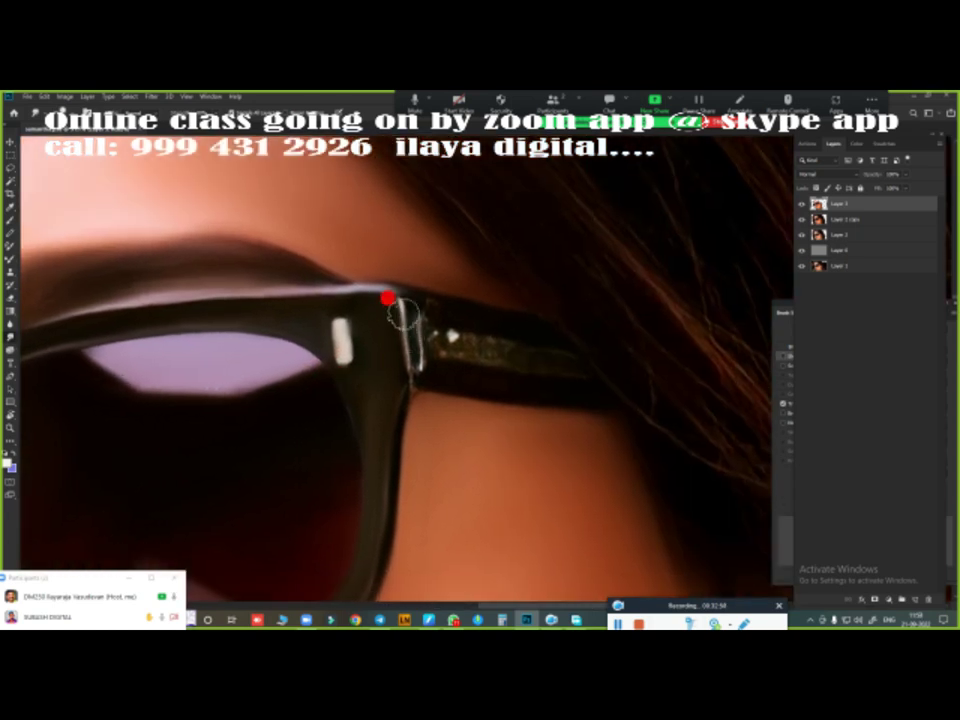
left_click_drag(404, 314, 458, 390)
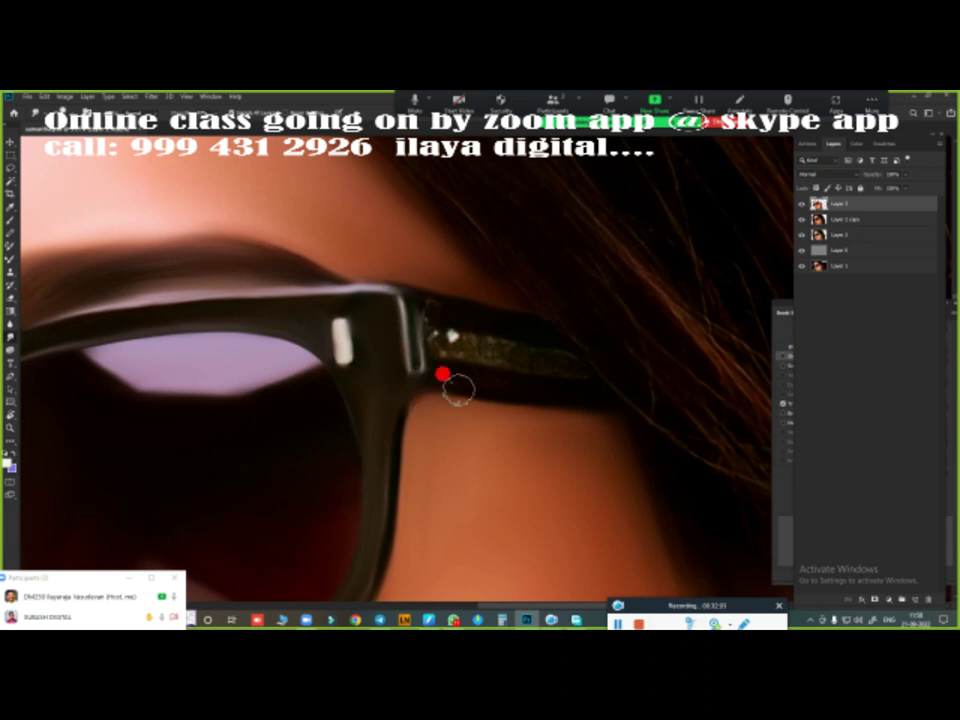
mouse_move(619, 402)
left_mouse_down()
mouse_move(420, 312)
mouse_move(510, 326)
mouse_move(585, 354)
mouse_move(584, 367)
mouse_move(441, 337)
mouse_move(572, 375)
mouse_move(446, 358)
mouse_move(468, 381)
left_mouse_up()
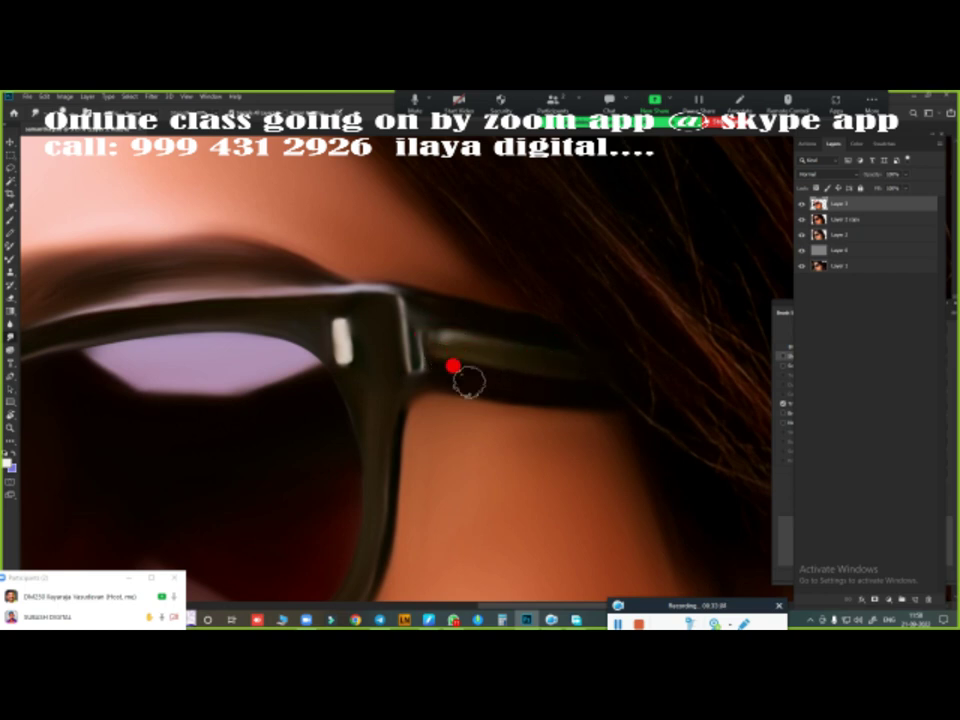
key("ctrl+0")
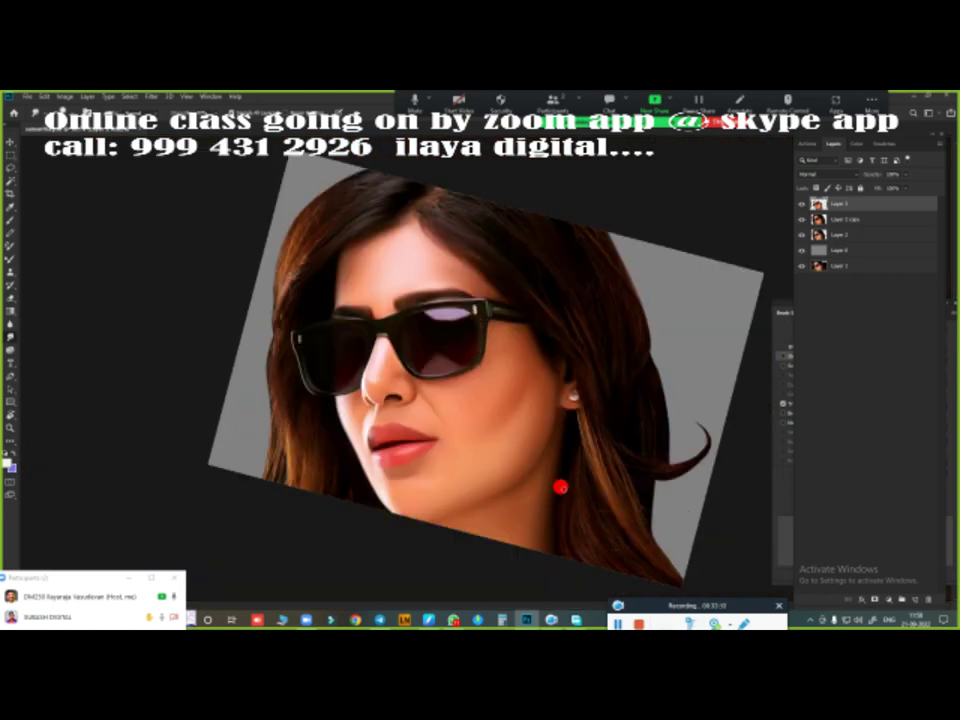
scroll(480, 370, "up", 2)
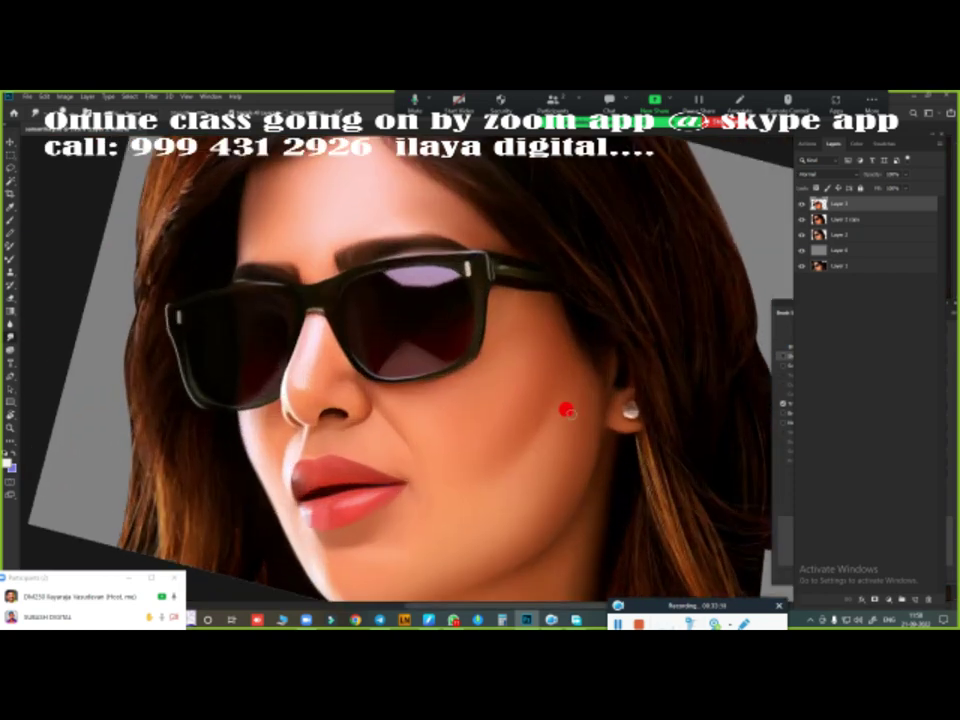
scroll(564, 407, "down", 1)
scroll(540, 400, "down", 1)
scroll(589, 386, "up", 1)
scroll(589, 392, "up", 1)
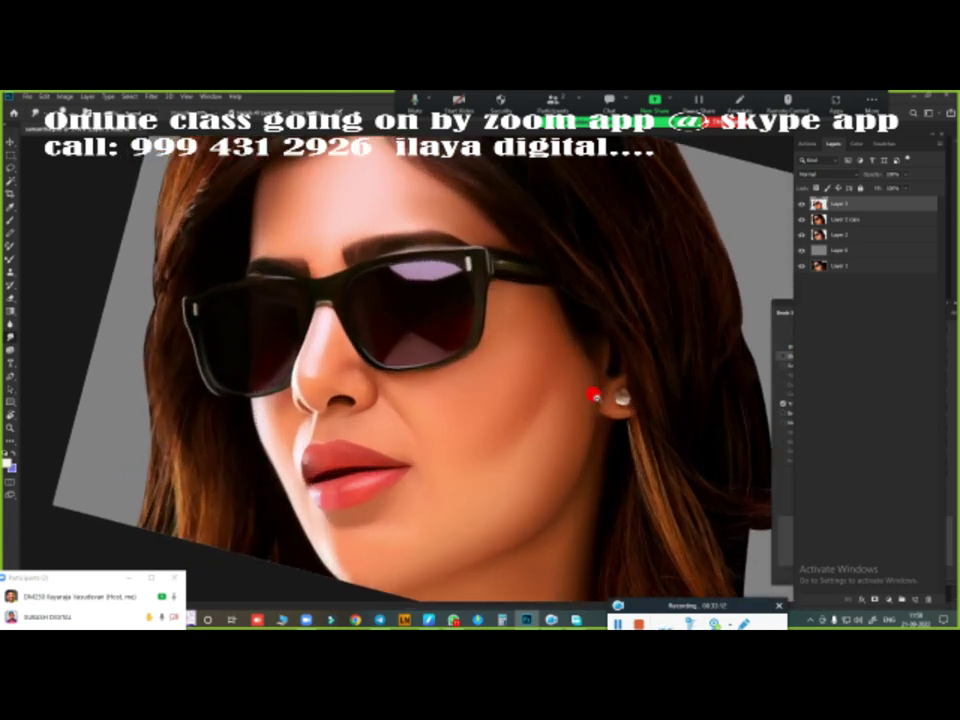